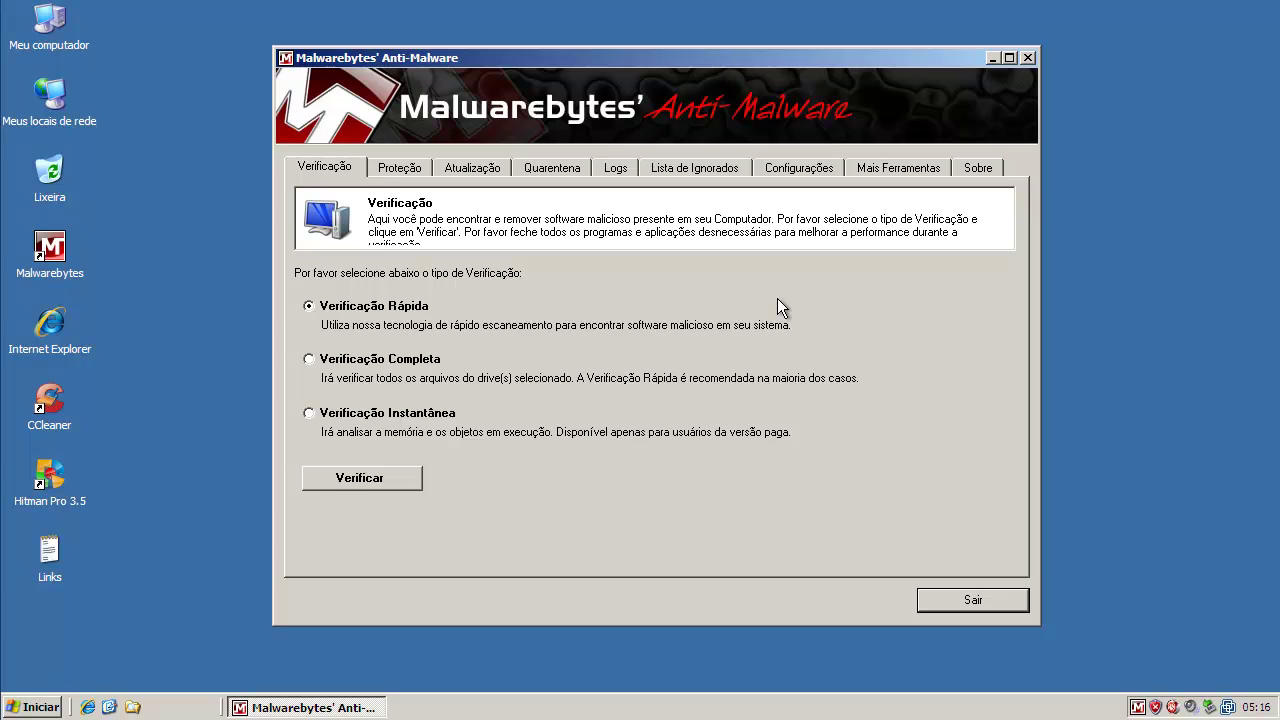
Review Malwarebytes' version information, the protection module settings, the database version and the available scan types.
{"action": "left_click", "coordinate": [970, 170]}
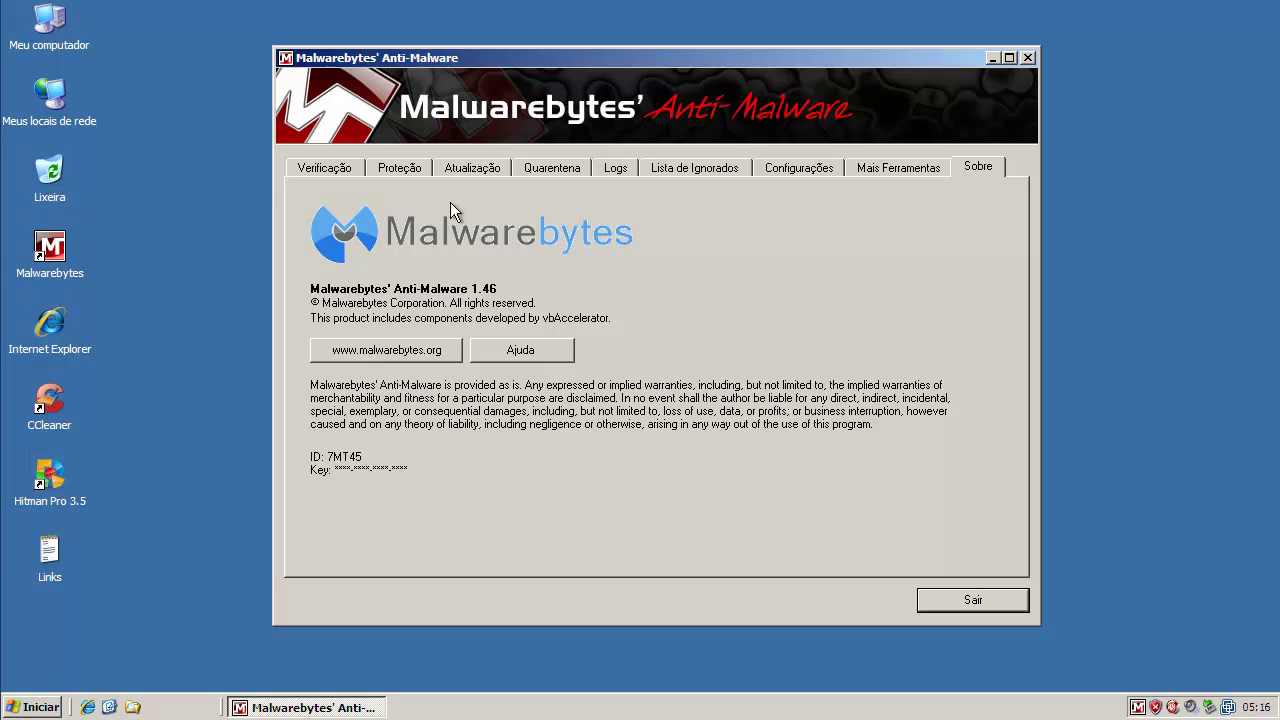
{"action": "left_click", "coordinate": [415, 170]}
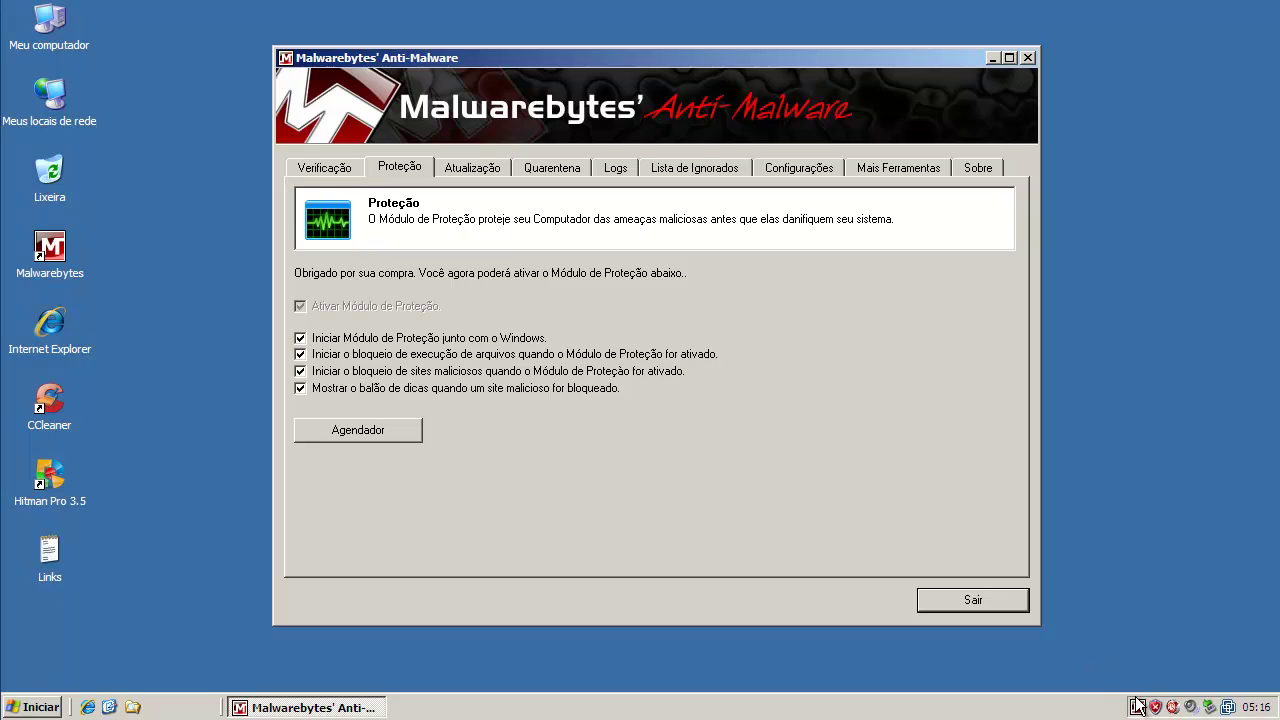
{"action": "mouse_move", "coordinate": [1138, 706]}
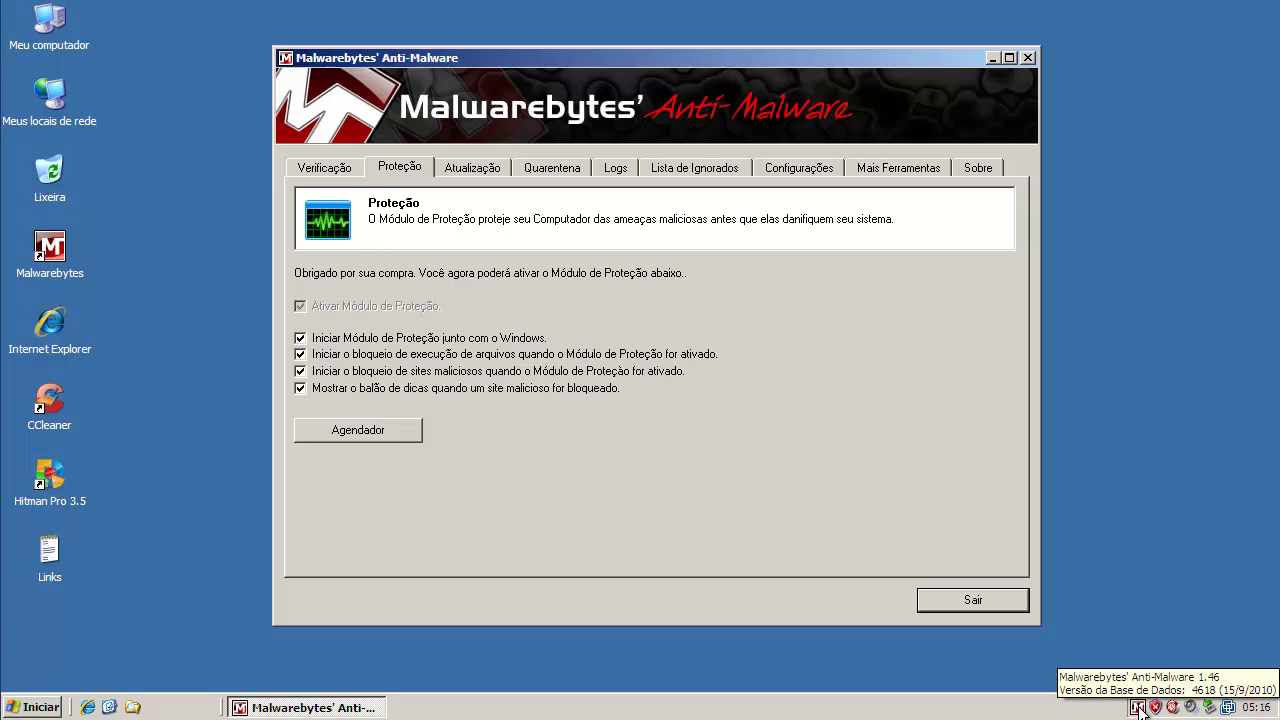
{"action": "left_click", "coordinate": [345, 170]}
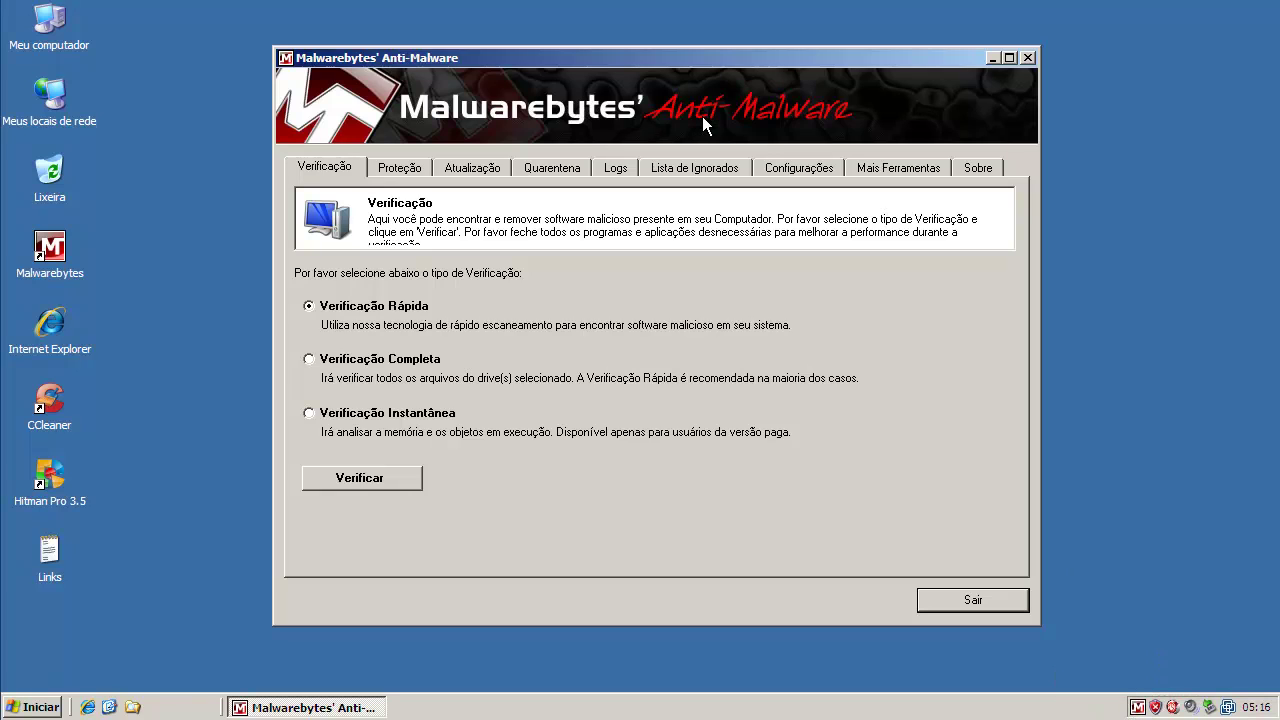
Check for Malwarebytes database updates, dismiss the notice and exit the program window.
{"action": "left_click", "coordinate": [483, 175]}
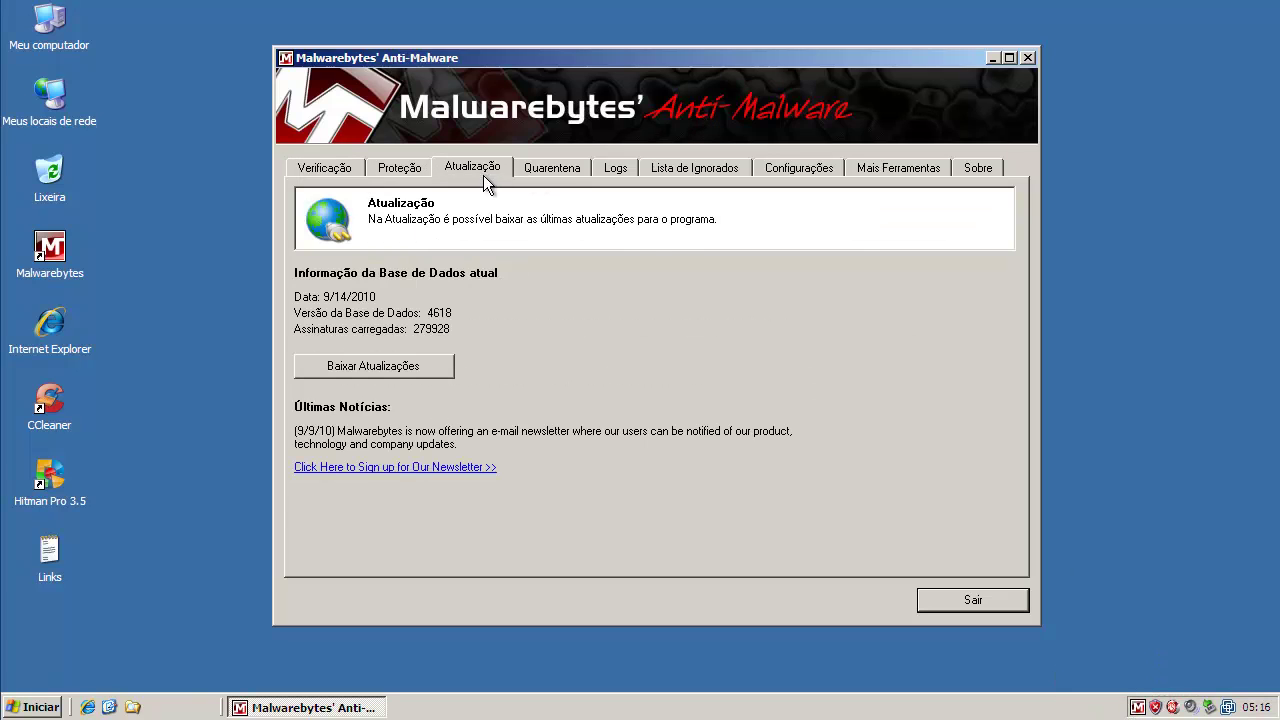
{"action": "left_click", "coordinate": [412, 367]}
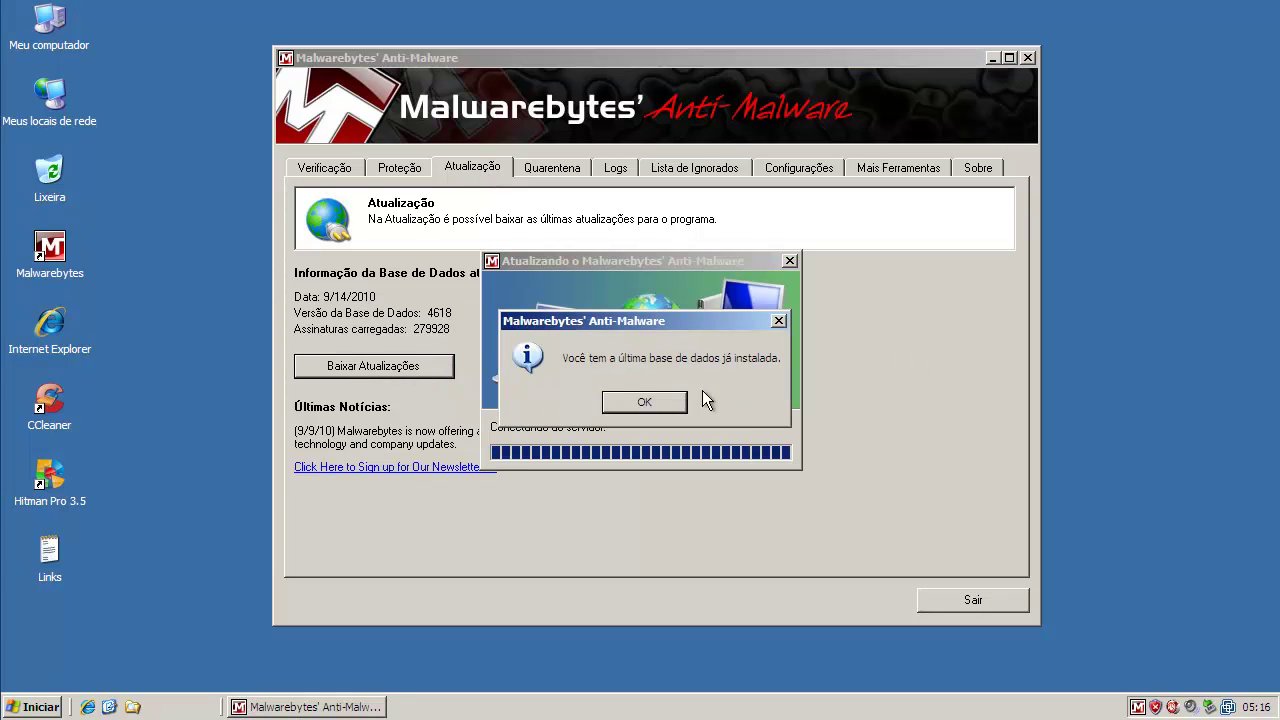
{"action": "left_click", "coordinate": [667, 403]}
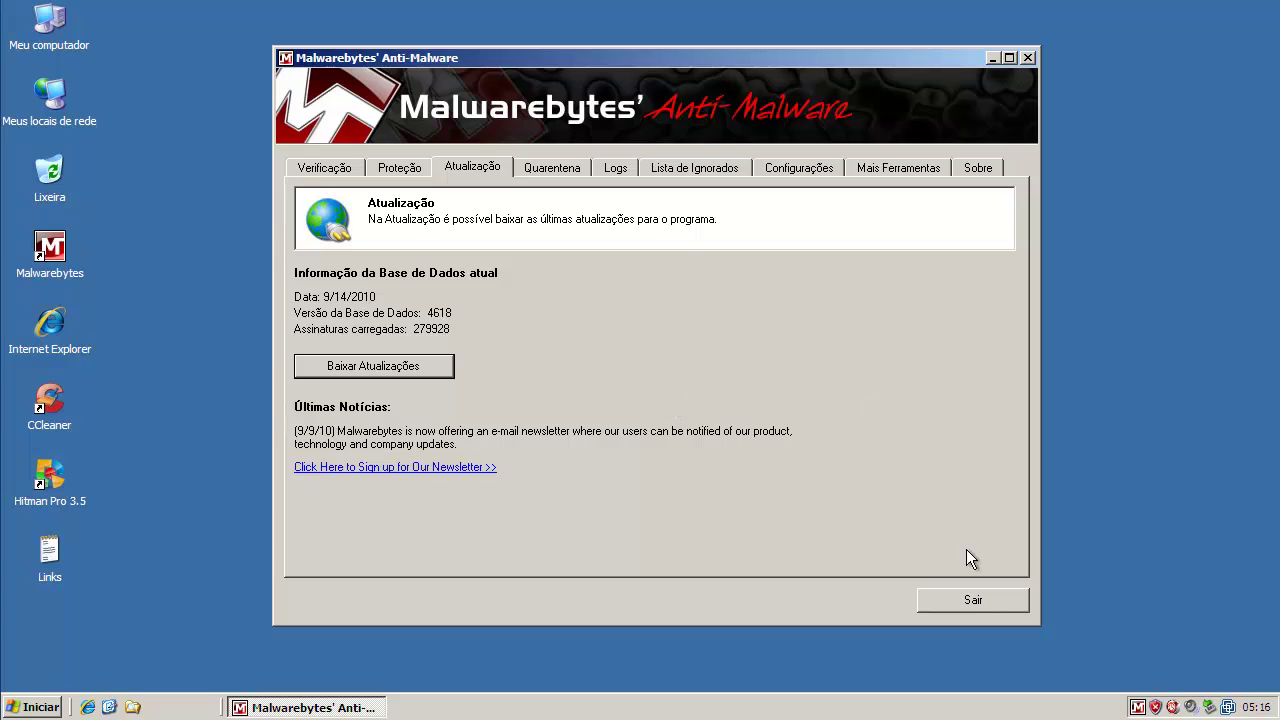
{"action": "left_click", "coordinate": [977, 604]}
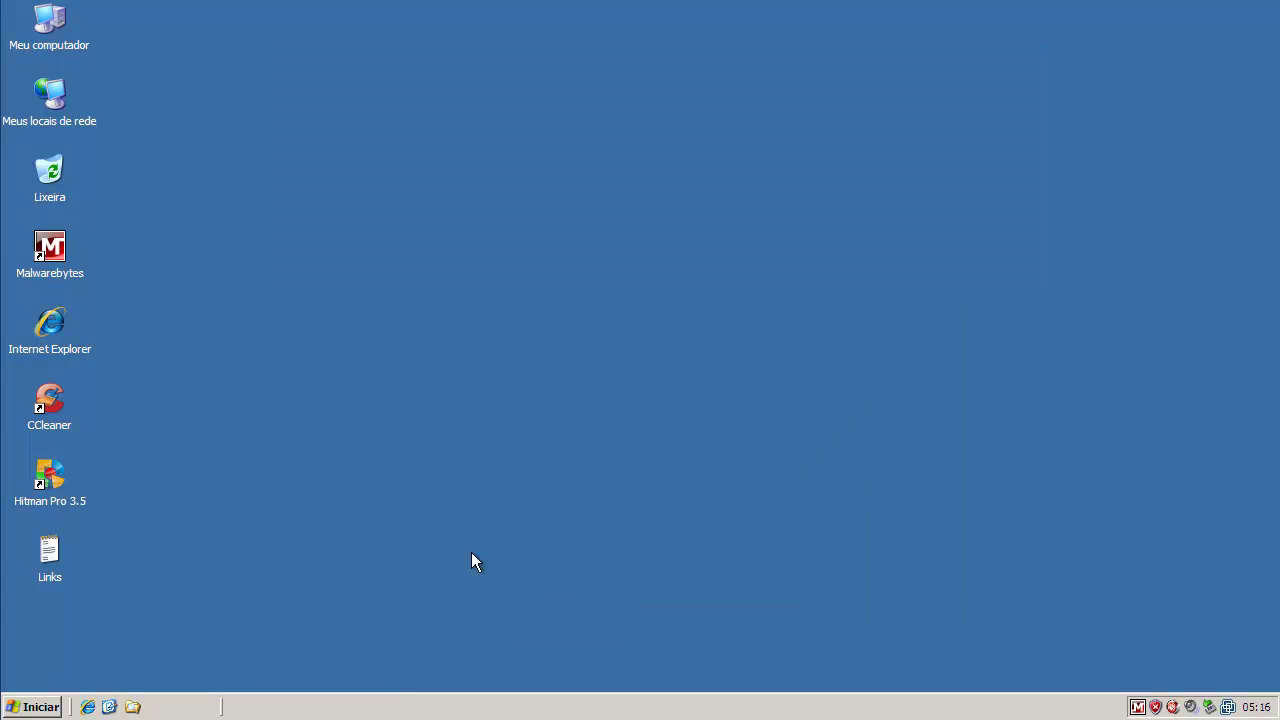
Open the Windows Task Manager and list the processes of all users sorted by image name.
{"action": "right_click", "coordinate": [367, 714]}
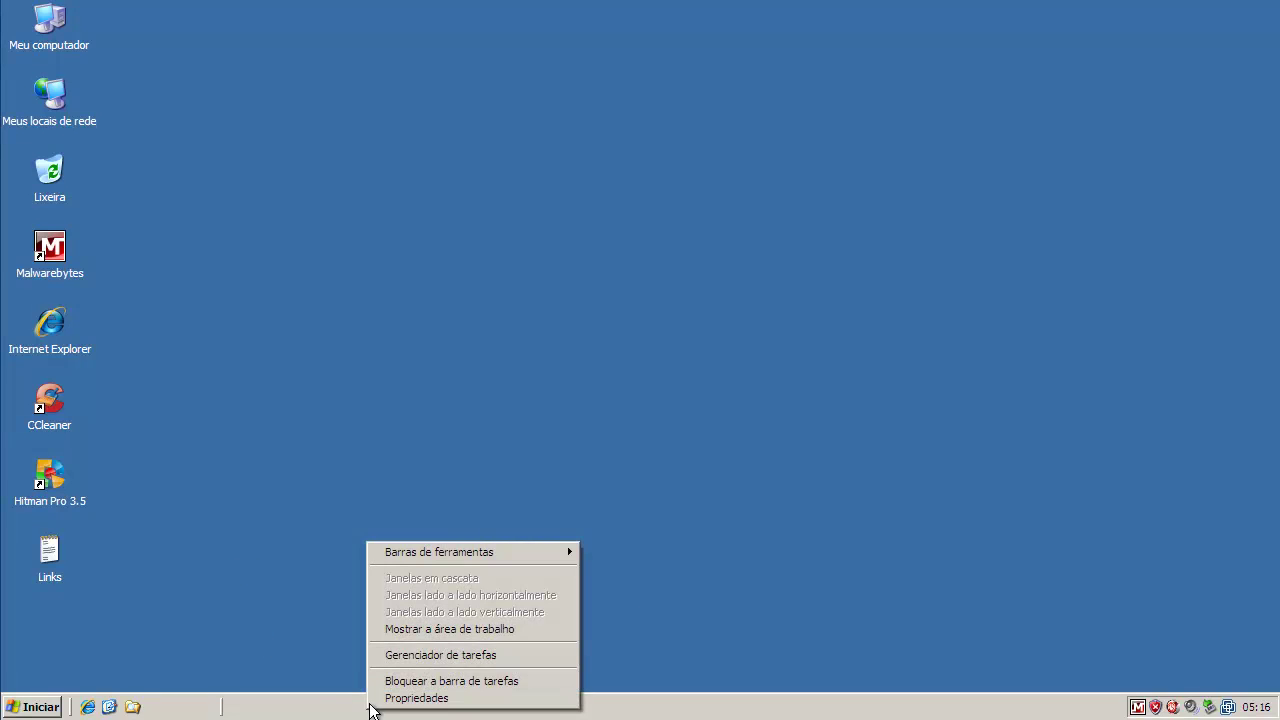
{"action": "left_click", "coordinate": [385, 656]}
{"action": "left_click", "coordinate": [115, 66]}
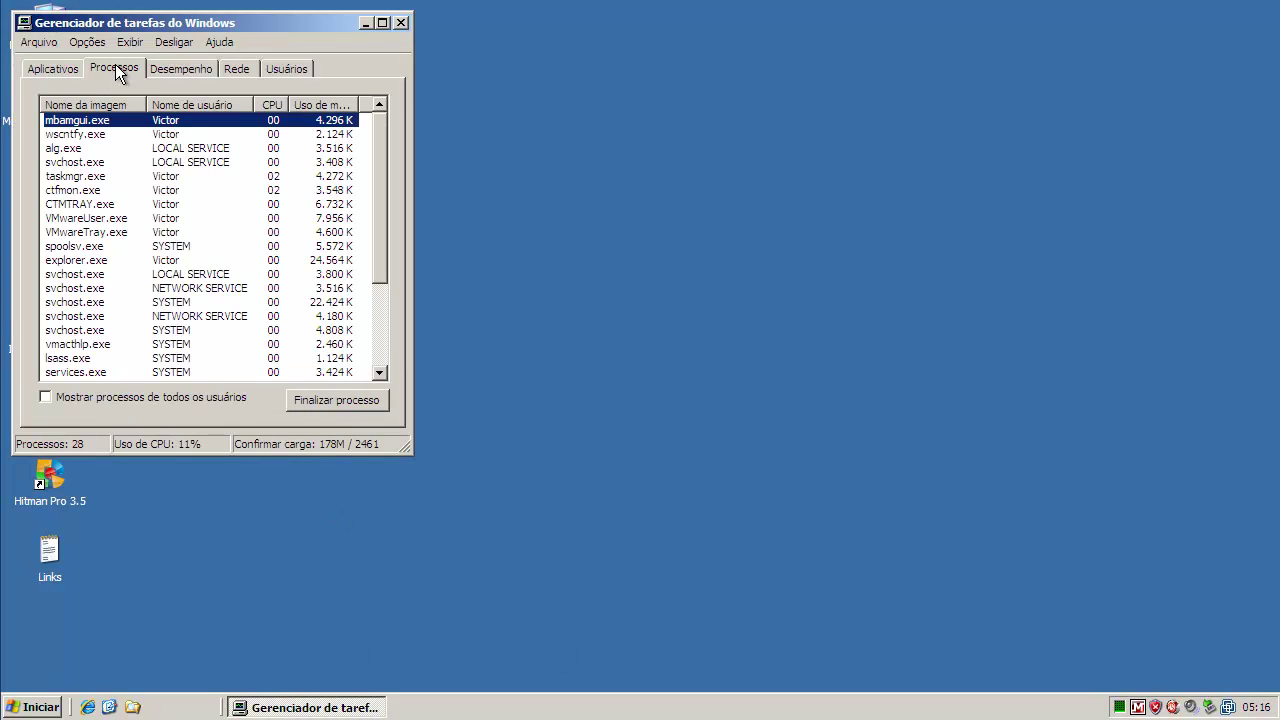
{"action": "left_click", "coordinate": [50, 397]}
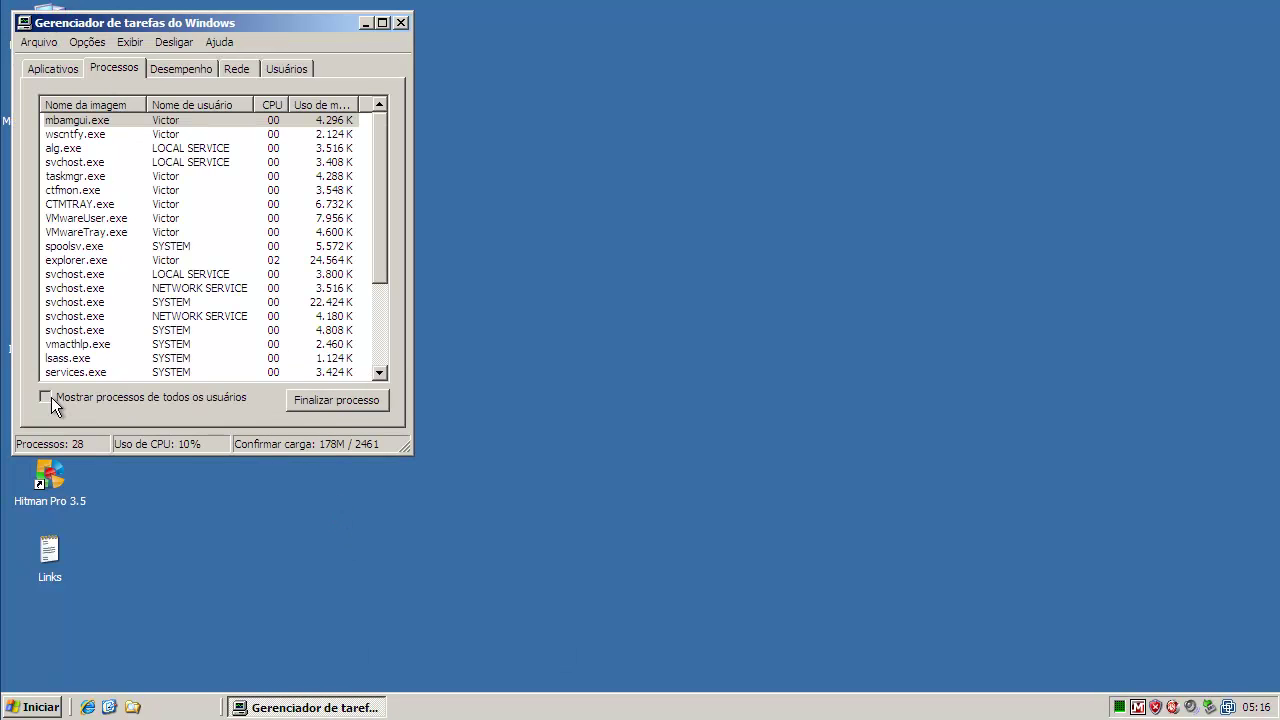
{"action": "left_click", "coordinate": [82, 108]}
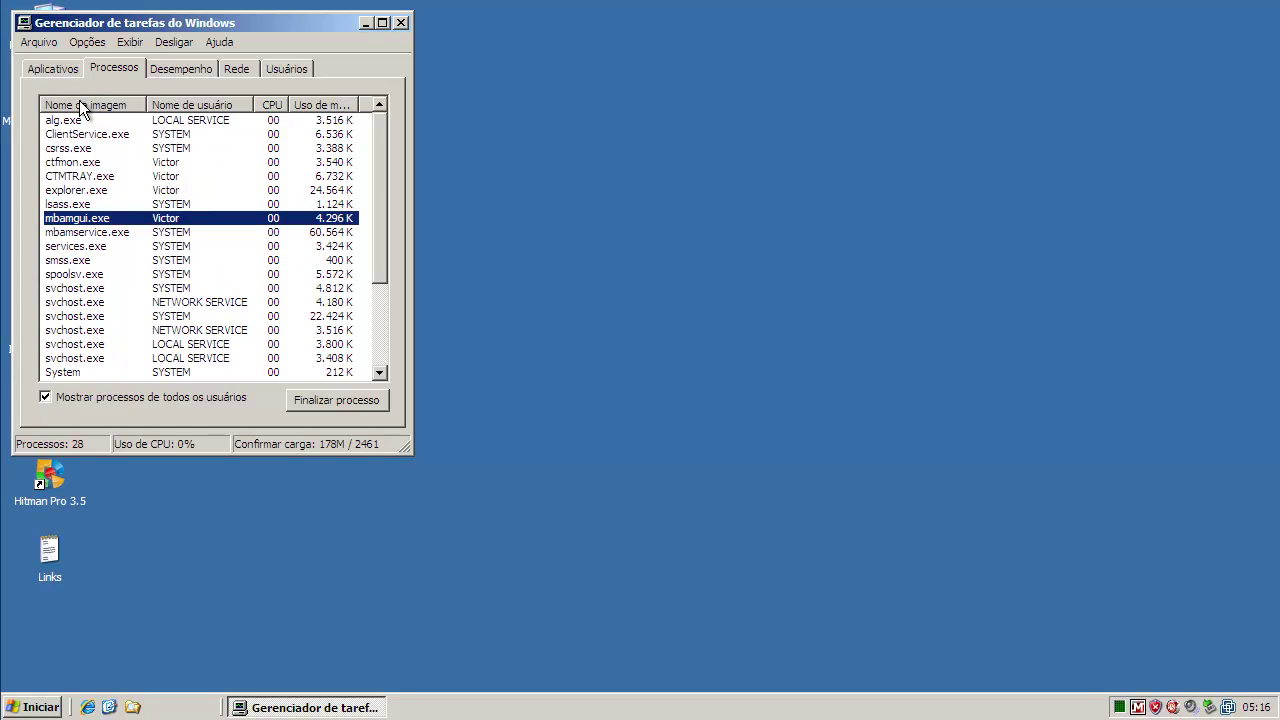
Examine the memory use of the mbamgui.exe and mbamservice.exe processes, and minimize Task Manager.
{"action": "left_click", "coordinate": [107, 231]}
{"action": "left_click", "coordinate": [106, 222]}
{"action": "left_click", "coordinate": [108, 233]}
{"action": "left_click", "coordinate": [108, 222]}
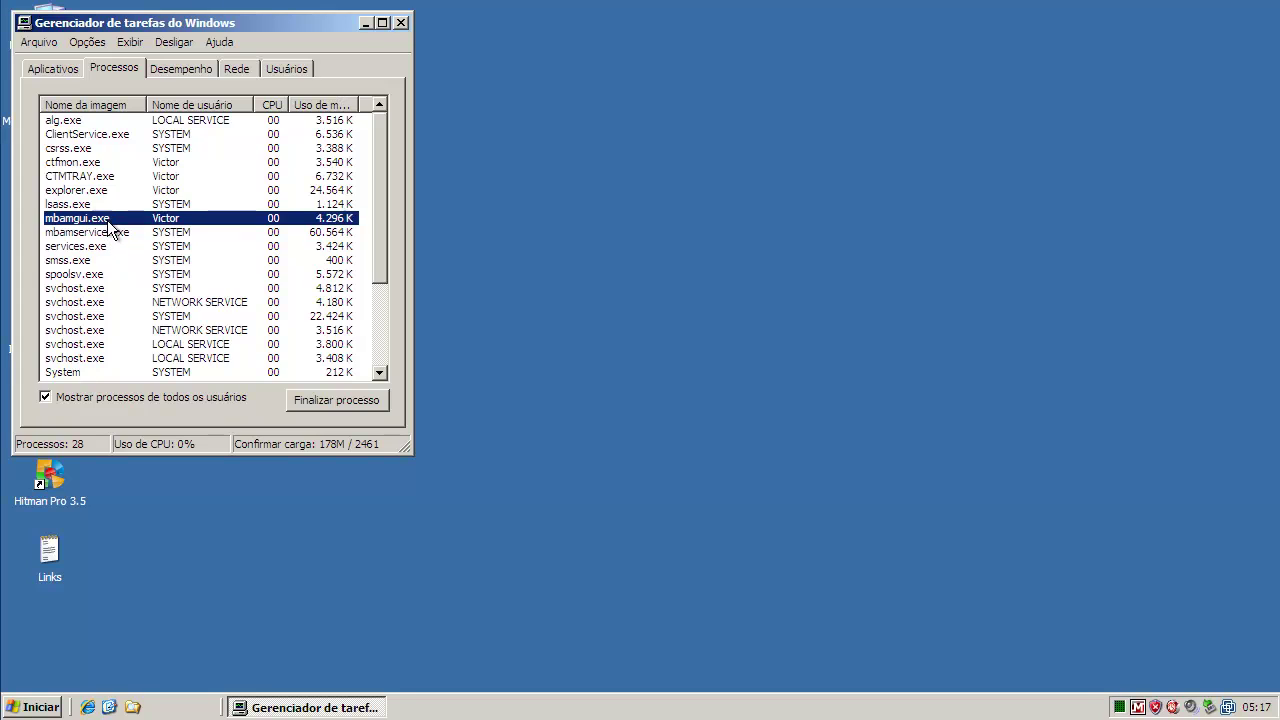
{"action": "left_click", "coordinate": [342, 234]}
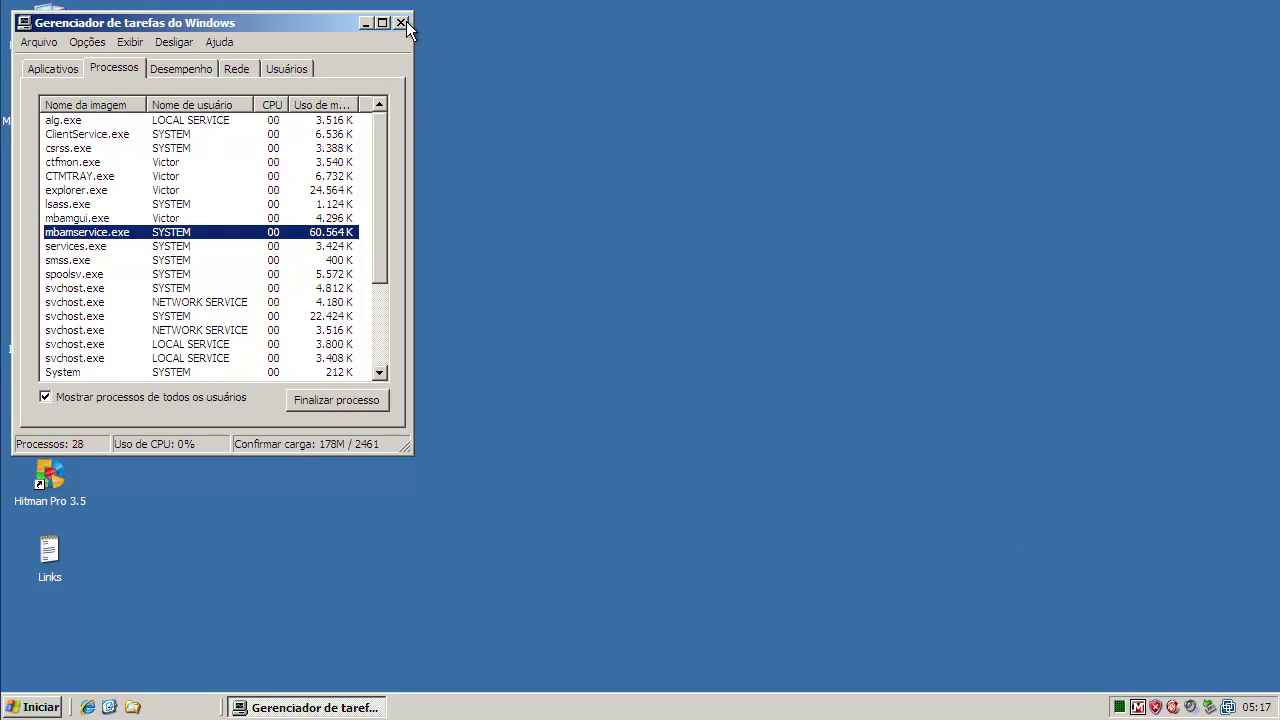
{"action": "left_click", "coordinate": [366, 23]}
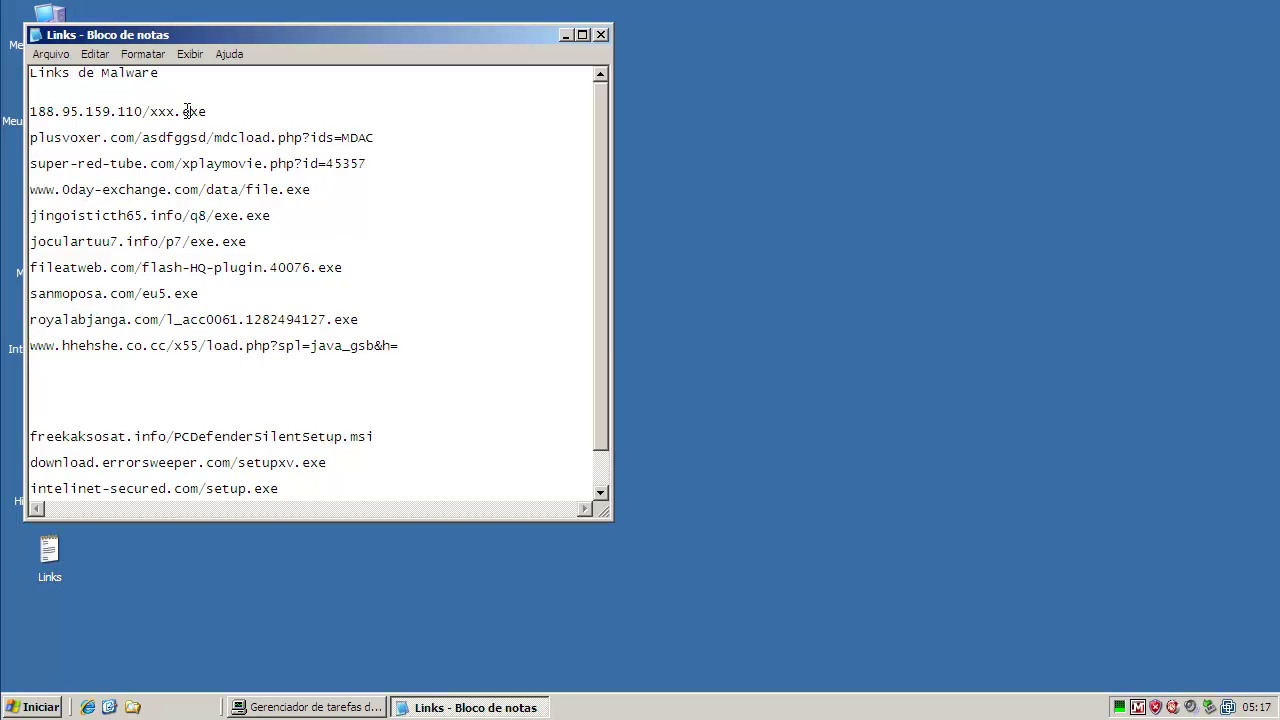
Copy the link 188.95.159.110/xxx.exe from the Links note and load it in Internet Explorer.
{"action": "double_click", "coordinate": [187, 111]}
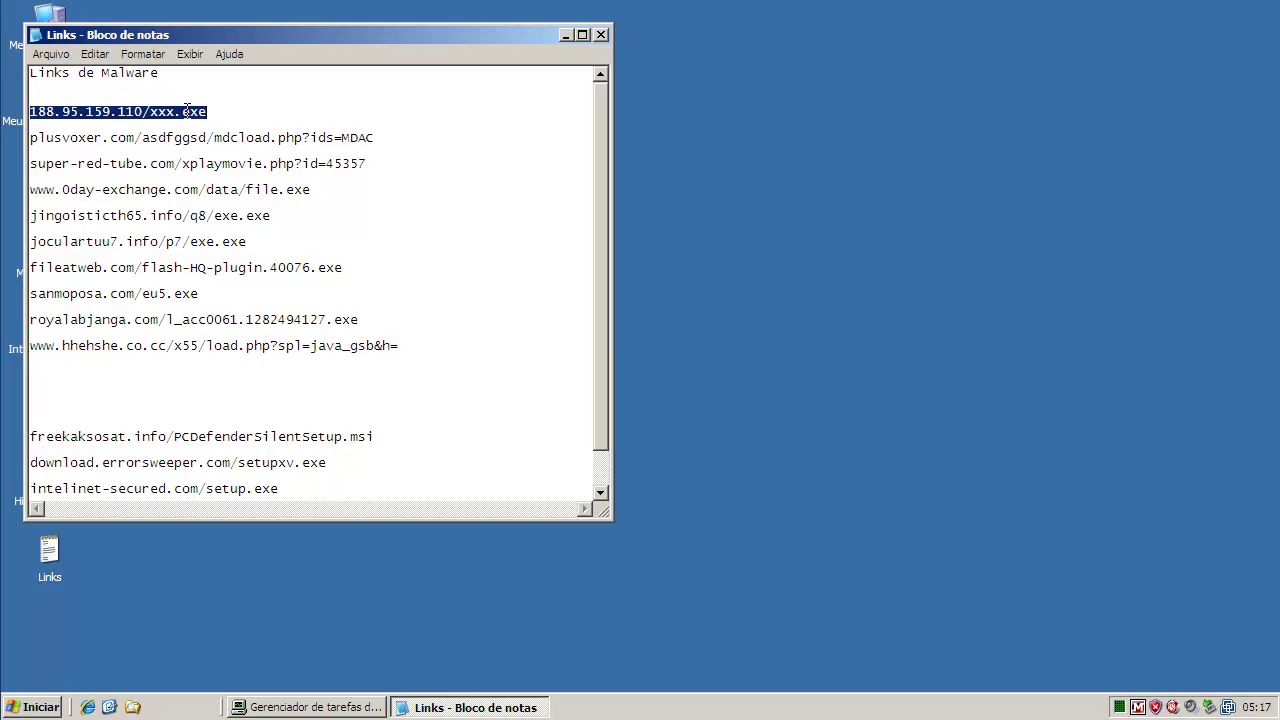
{"action": "right_click", "coordinate": [187, 112]}
{"action": "left_click", "coordinate": [213, 165]}
{"action": "left_click", "coordinate": [565, 35]}
{"action": "double_click", "coordinate": [54, 326]}
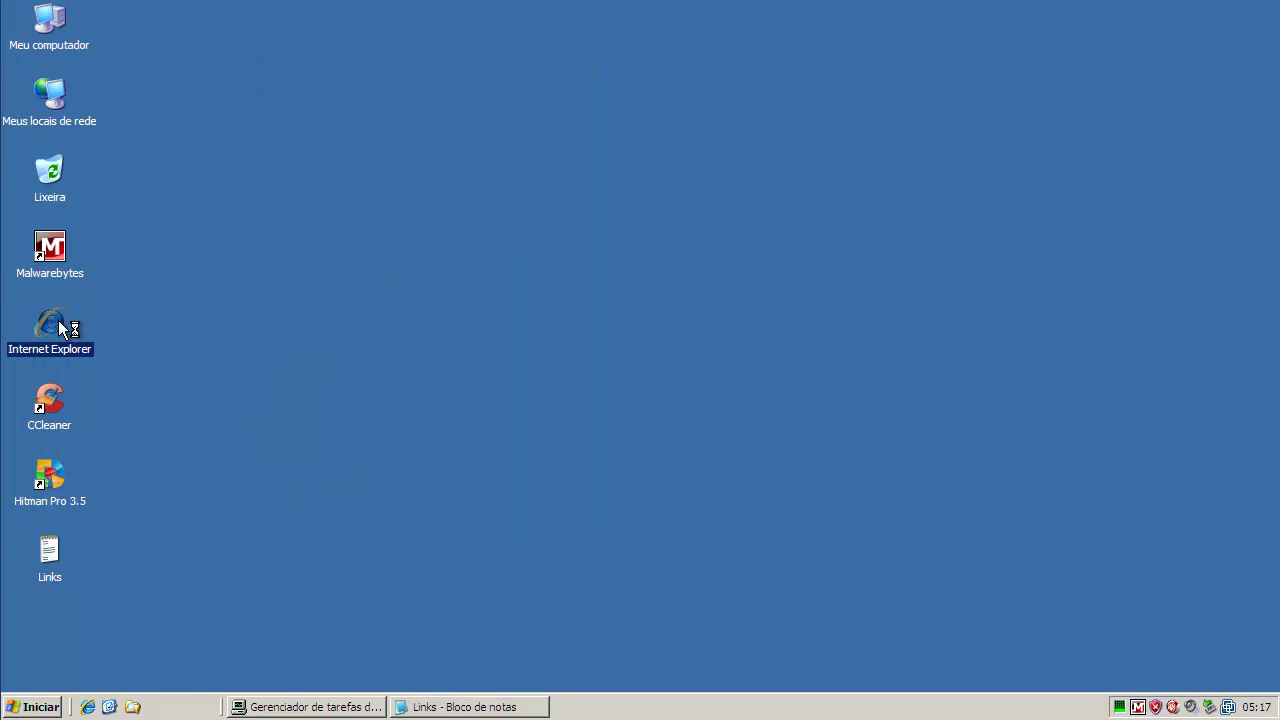
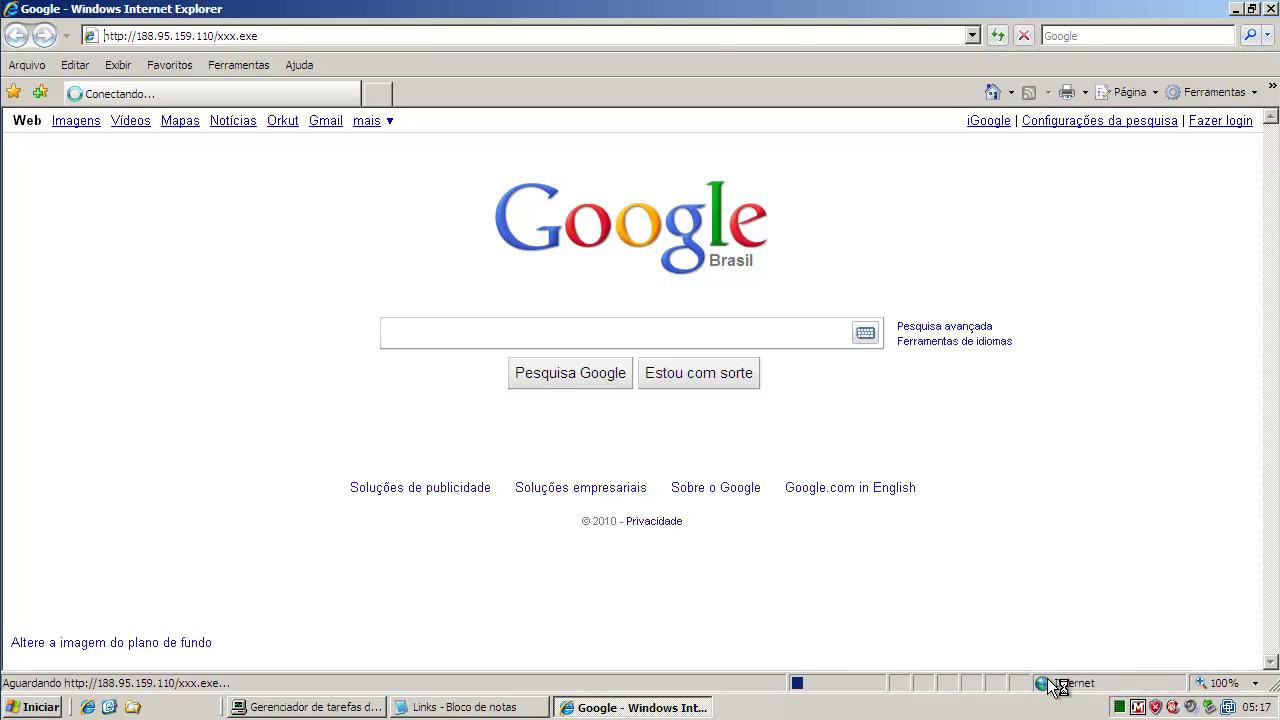
Load plusvoxer.com/asdfggsd/mdcload.php?ids=MDAC from the Links note in the browser, run gfc45c.exe and quarantine it with Malwarebytes.
{"action": "left_click", "coordinate": [466, 707]}
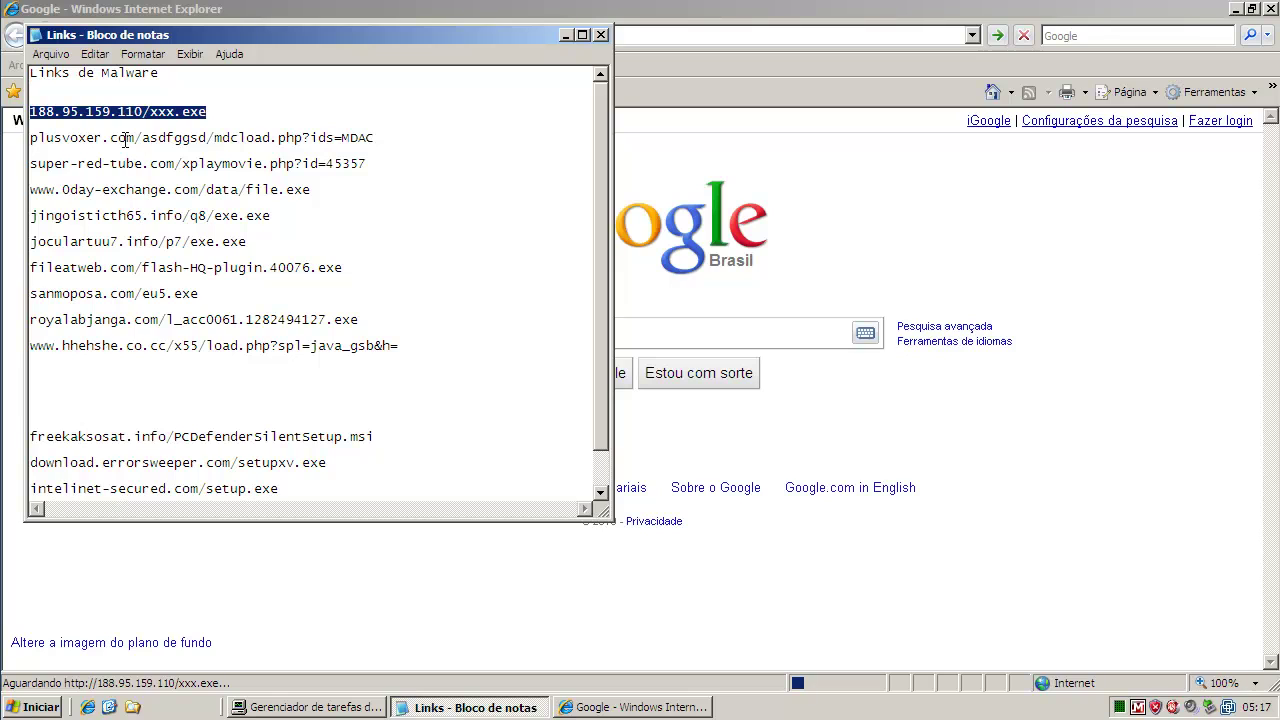
{"action": "double_click", "coordinate": [125, 140]}
{"action": "right_click", "coordinate": [125, 140]}
{"action": "left_click", "coordinate": [160, 189]}
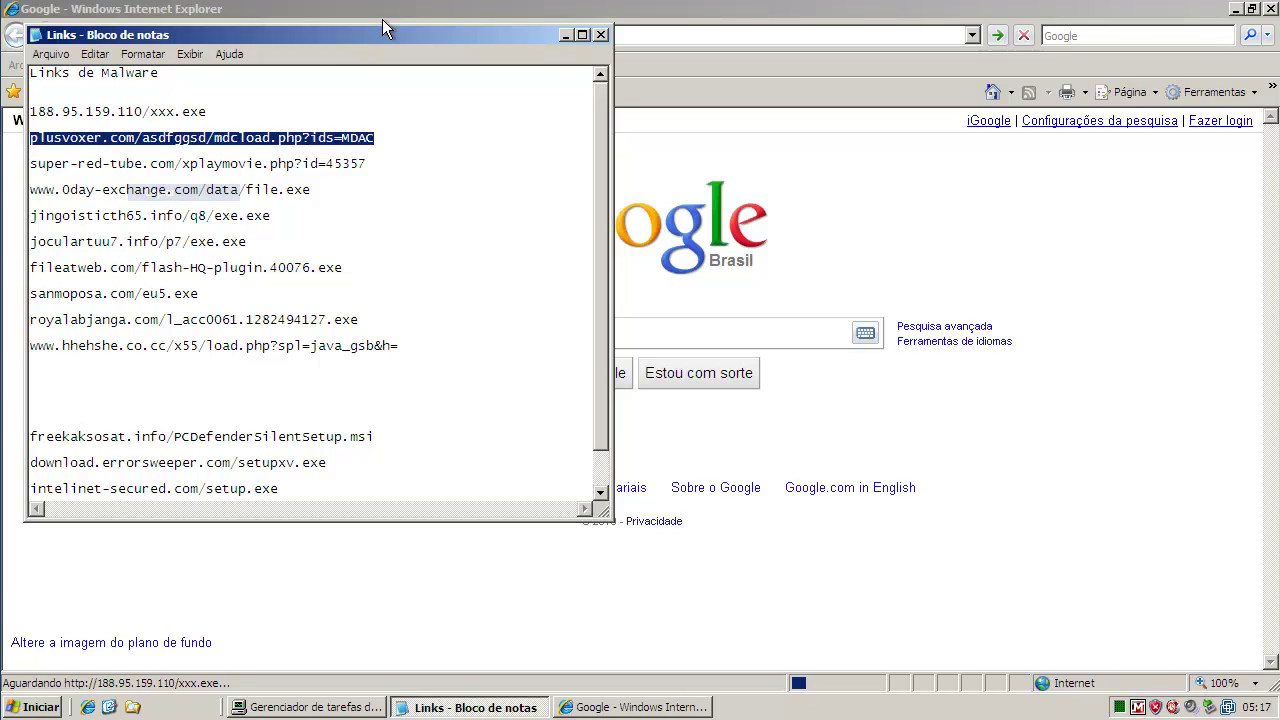
{"action": "left_click", "coordinate": [565, 35]}
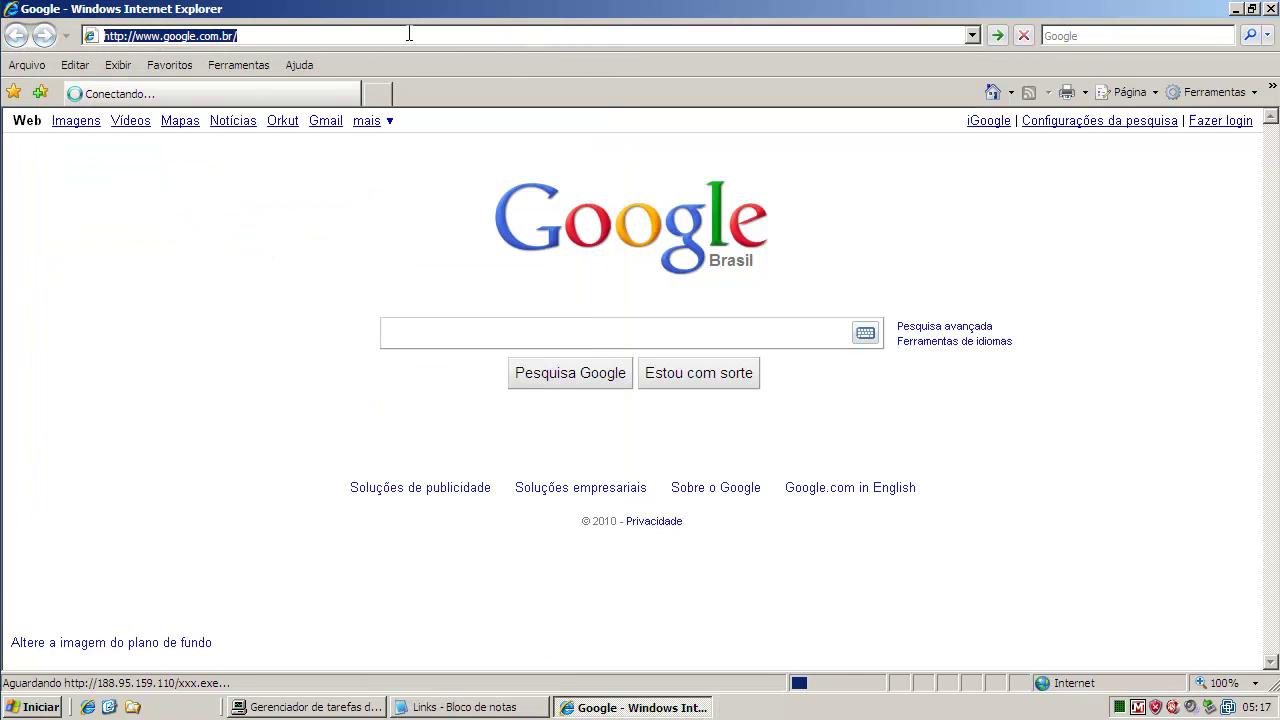
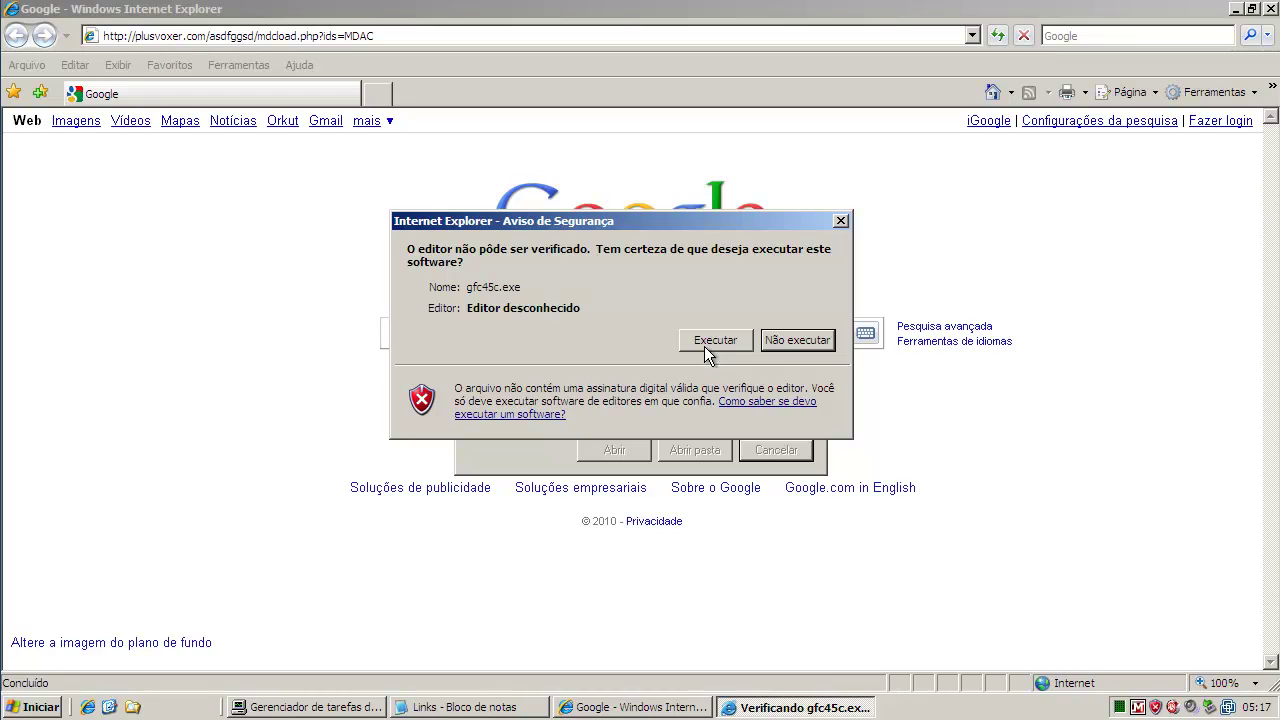
{"action": "left_click", "coordinate": [705, 345]}
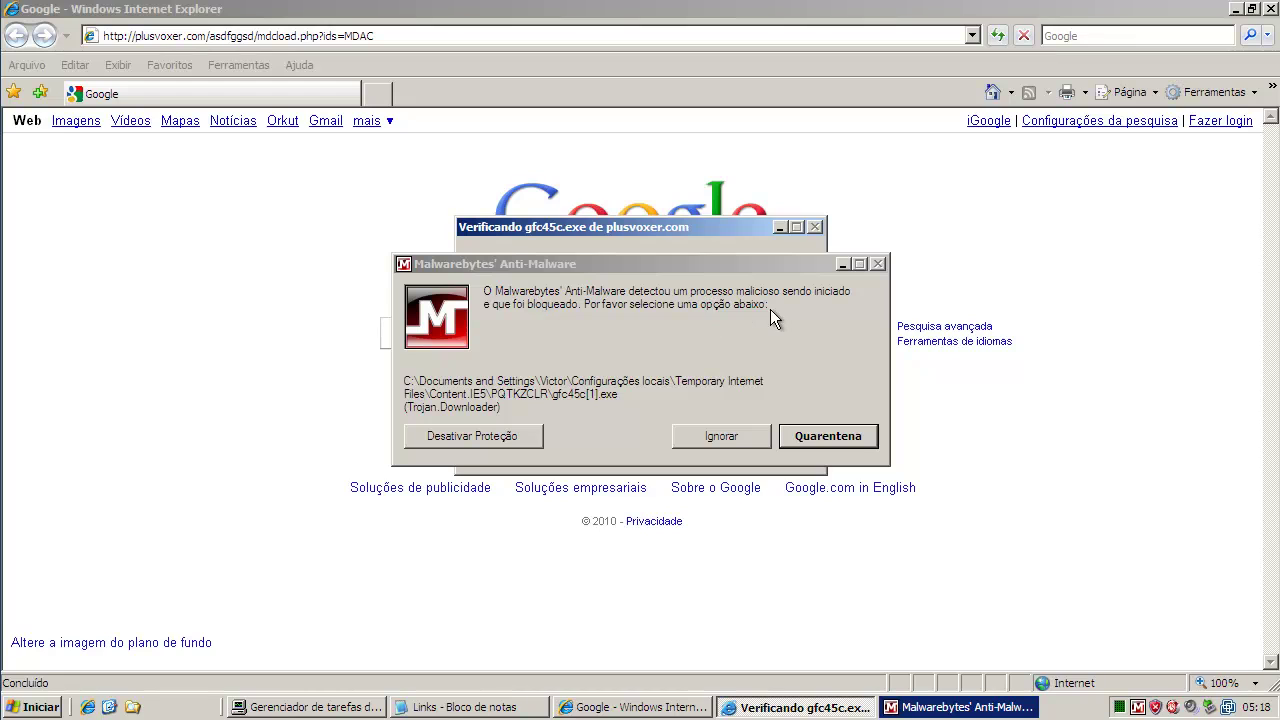
{"action": "left_click", "coordinate": [820, 435]}
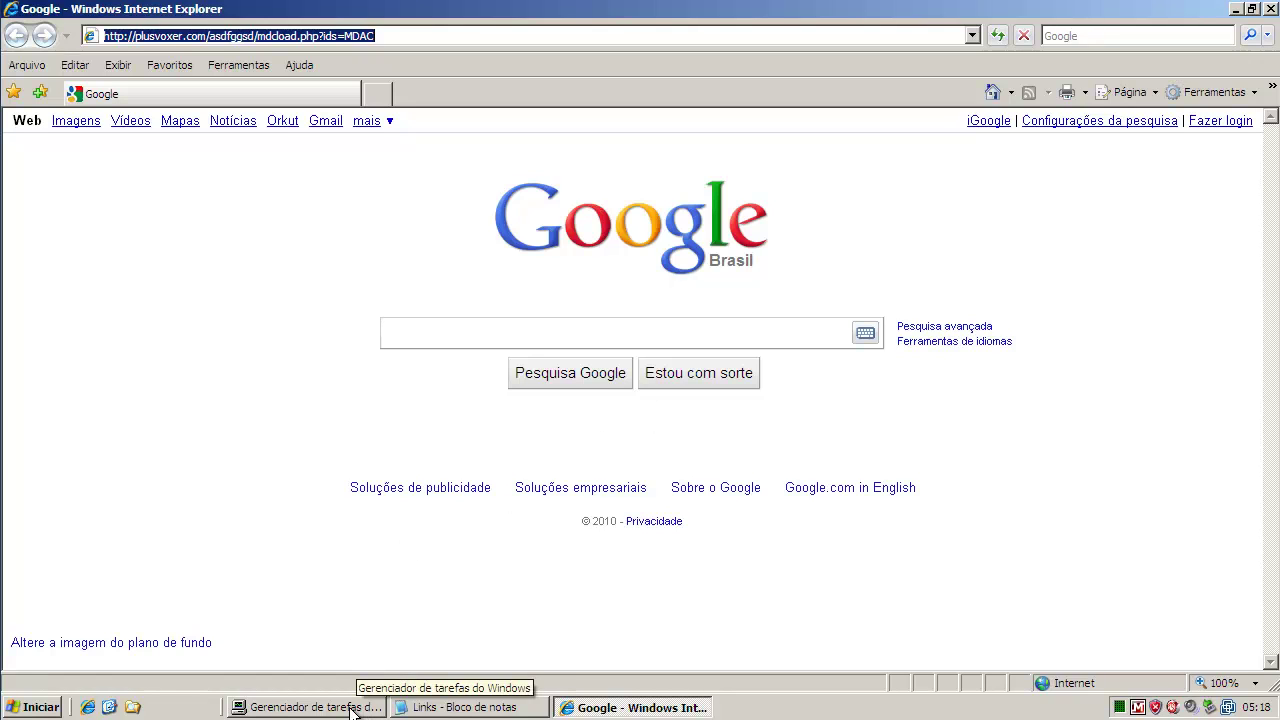
Copy super-red-tube.com/xplaymovie.php?id=45357 from the Links note and load it in Internet Explorer.
{"action": "left_click", "coordinate": [450, 708]}
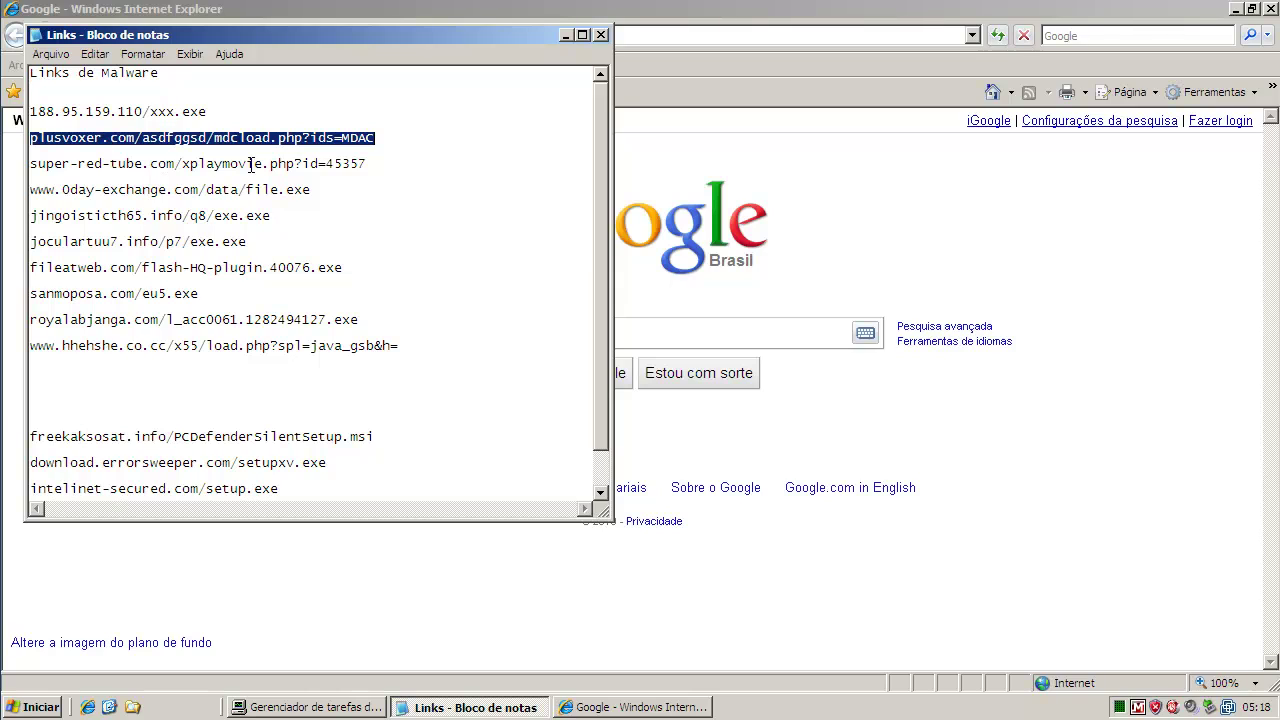
{"action": "left_click_drag", "start_coordinate": [358, 165], "coordinate": [75, 163]}
{"action": "right_click", "coordinate": [75, 163]}
{"action": "left_click", "coordinate": [128, 218]}
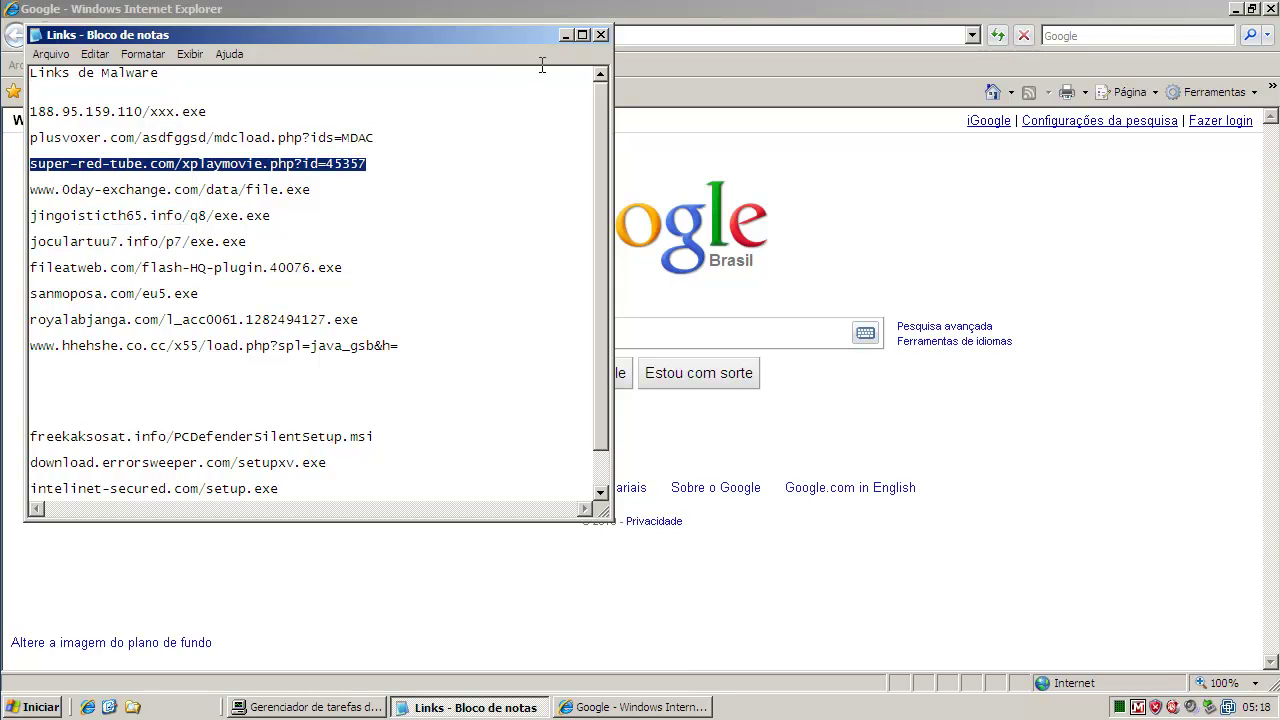
{"action": "left_click", "coordinate": [563, 36]}
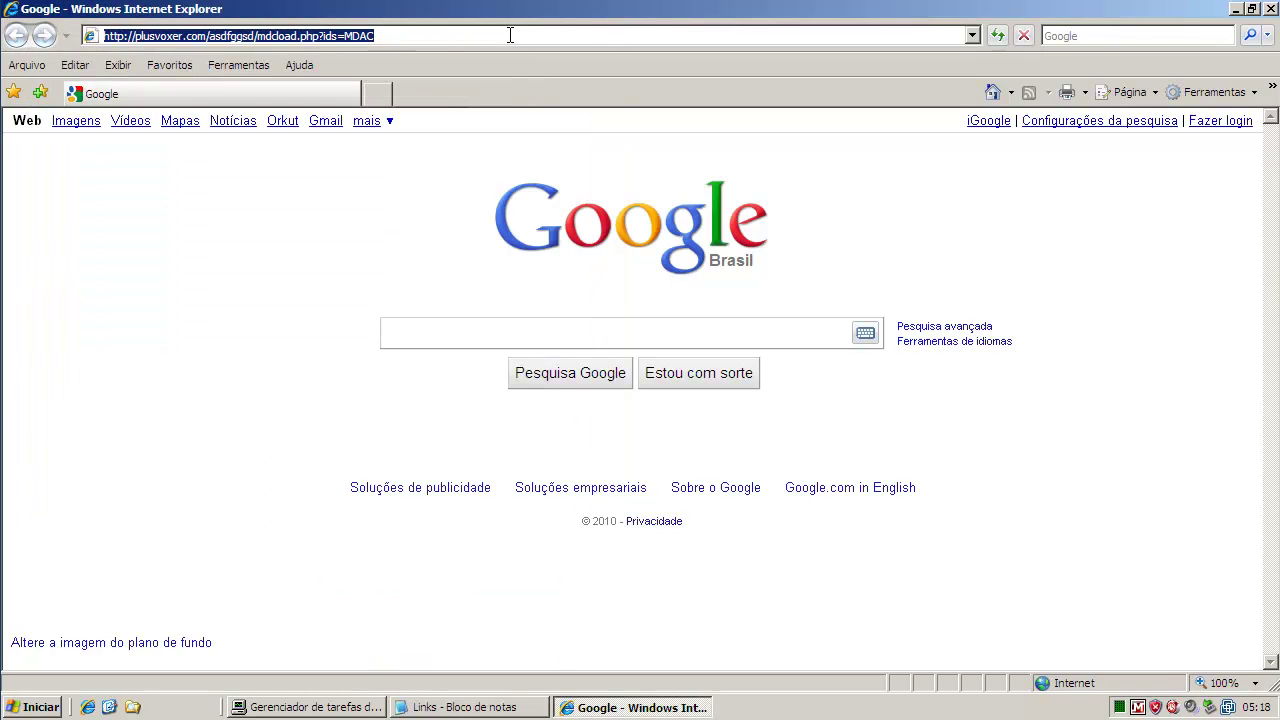
{"action": "key", "text": "ctrl+v"}
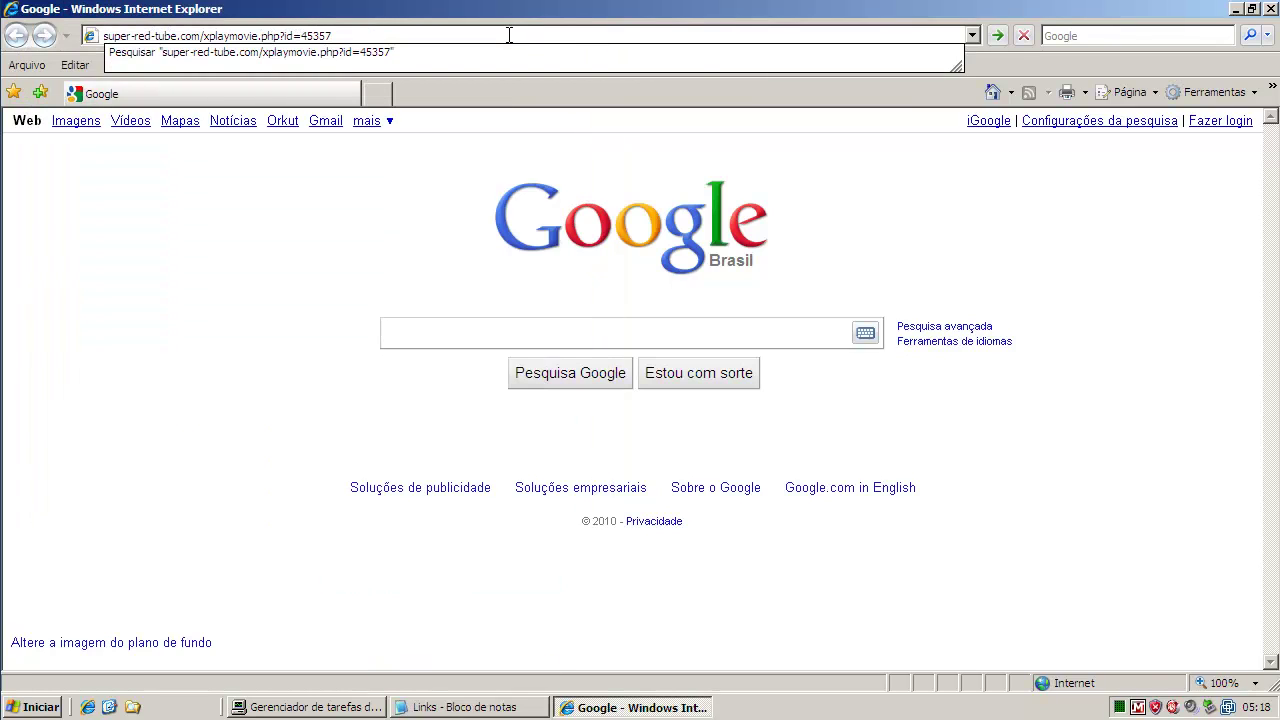
{"action": "key", "text": "Return"}
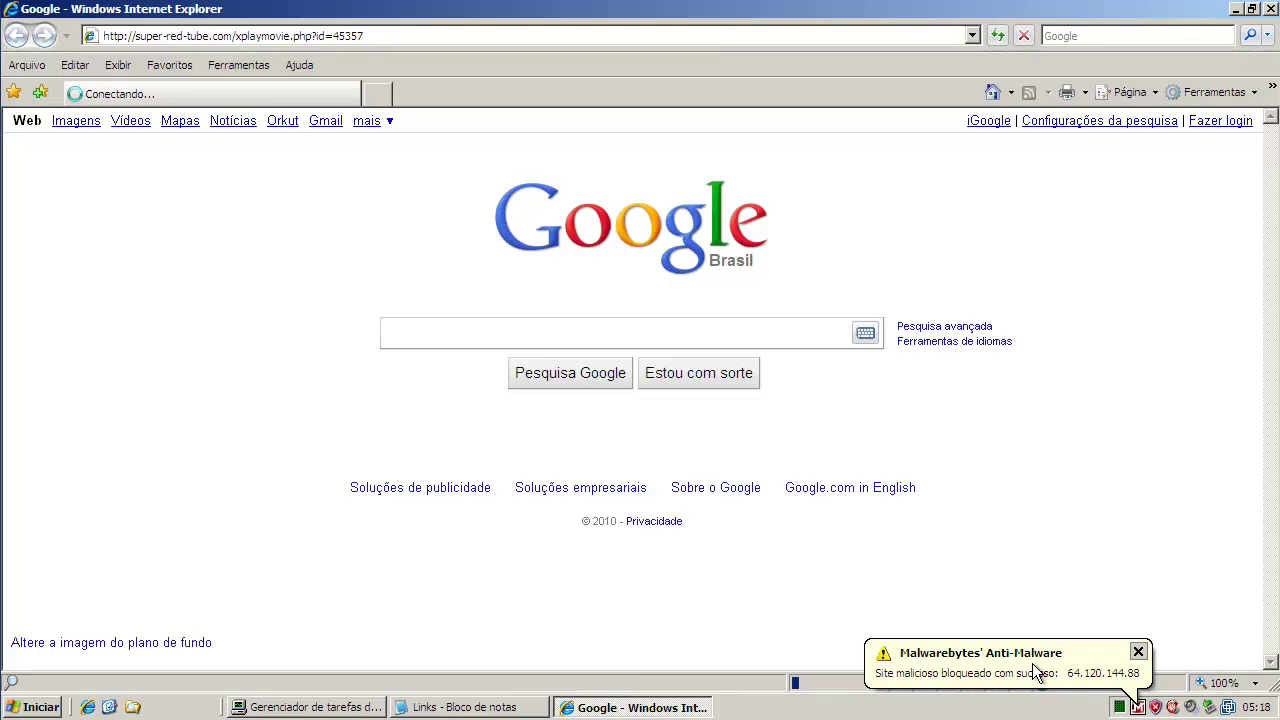
{"action": "left_click", "coordinate": [405, 705]}
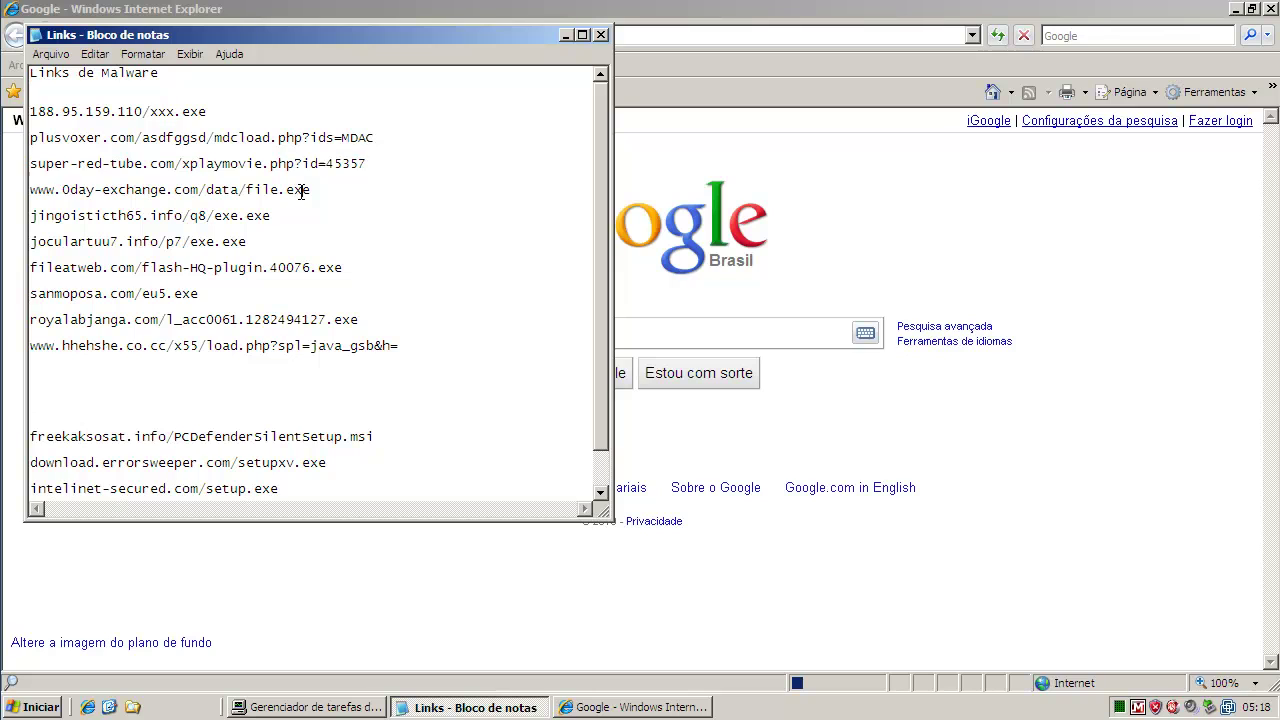
{"action": "double_click", "coordinate": [306, 190]}
{"action": "right_click", "coordinate": [306, 190]}
{"action": "left_click", "coordinate": [352, 243]}
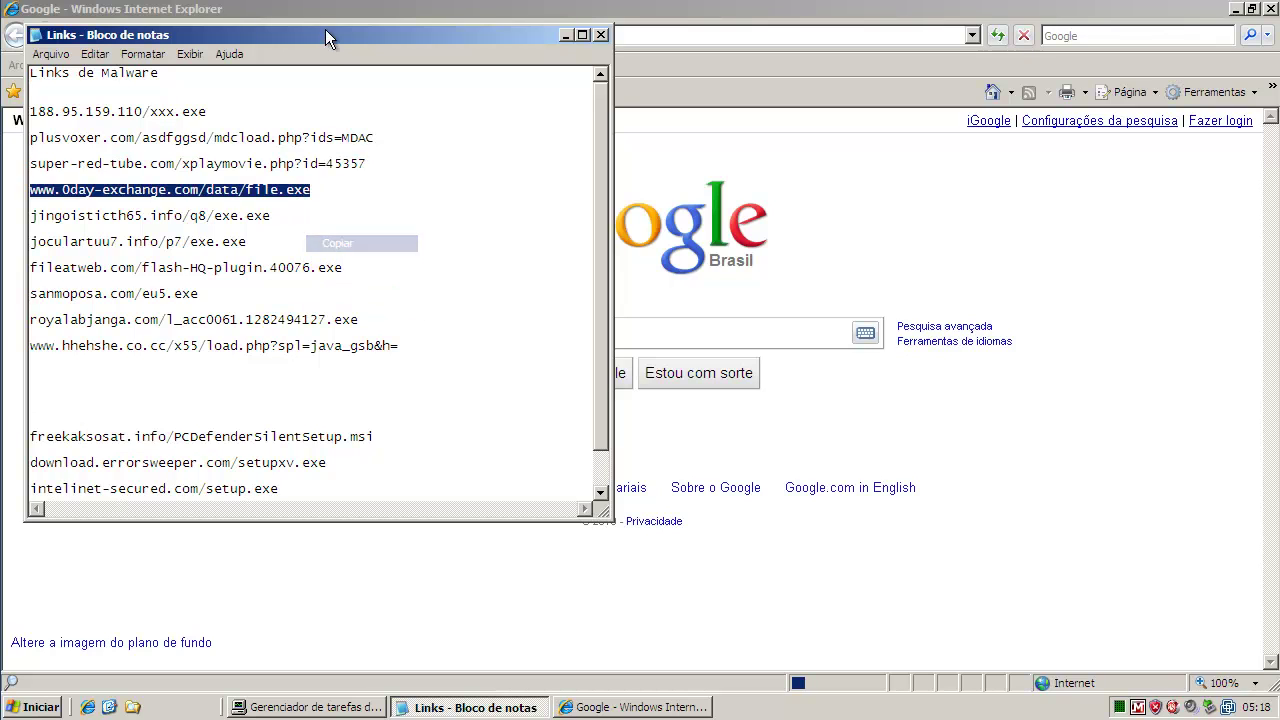
{"action": "left_click_drag", "start_coordinate": [348, 30], "coordinate": [382, 103]}
{"action": "left_click", "coordinate": [371, 47]}
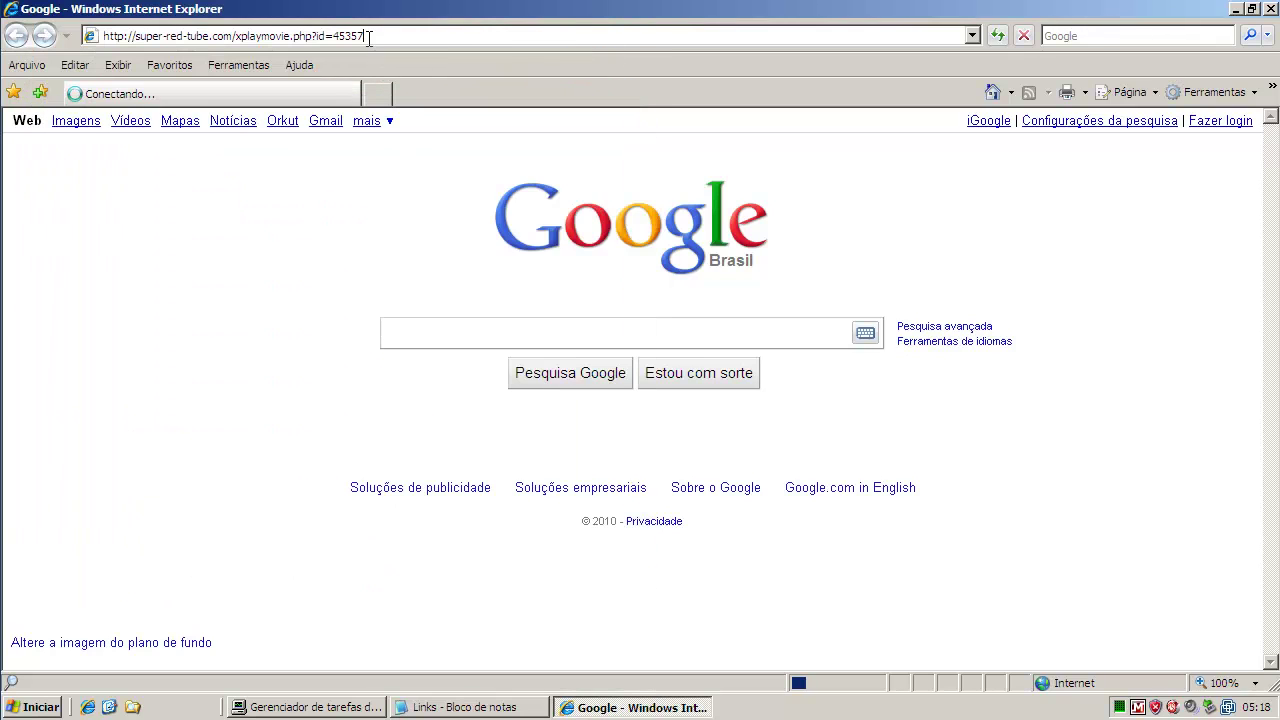
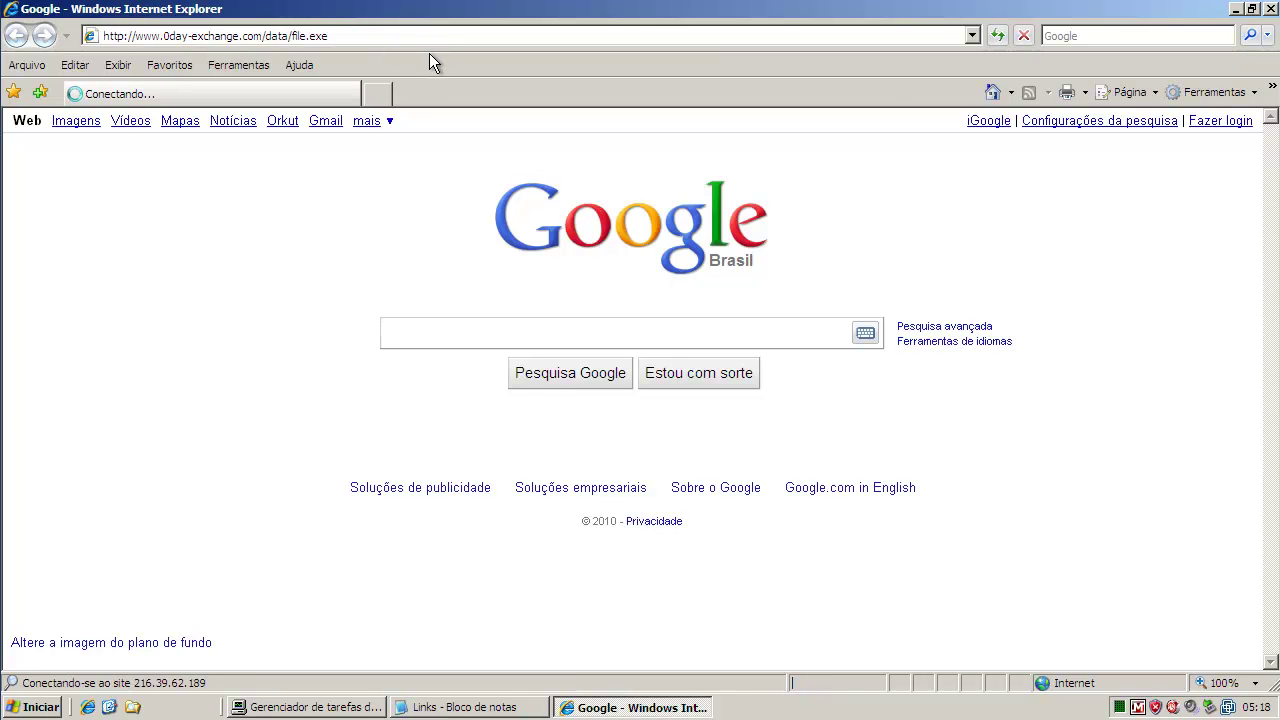
{"action": "left_click", "coordinate": [587, 362]}
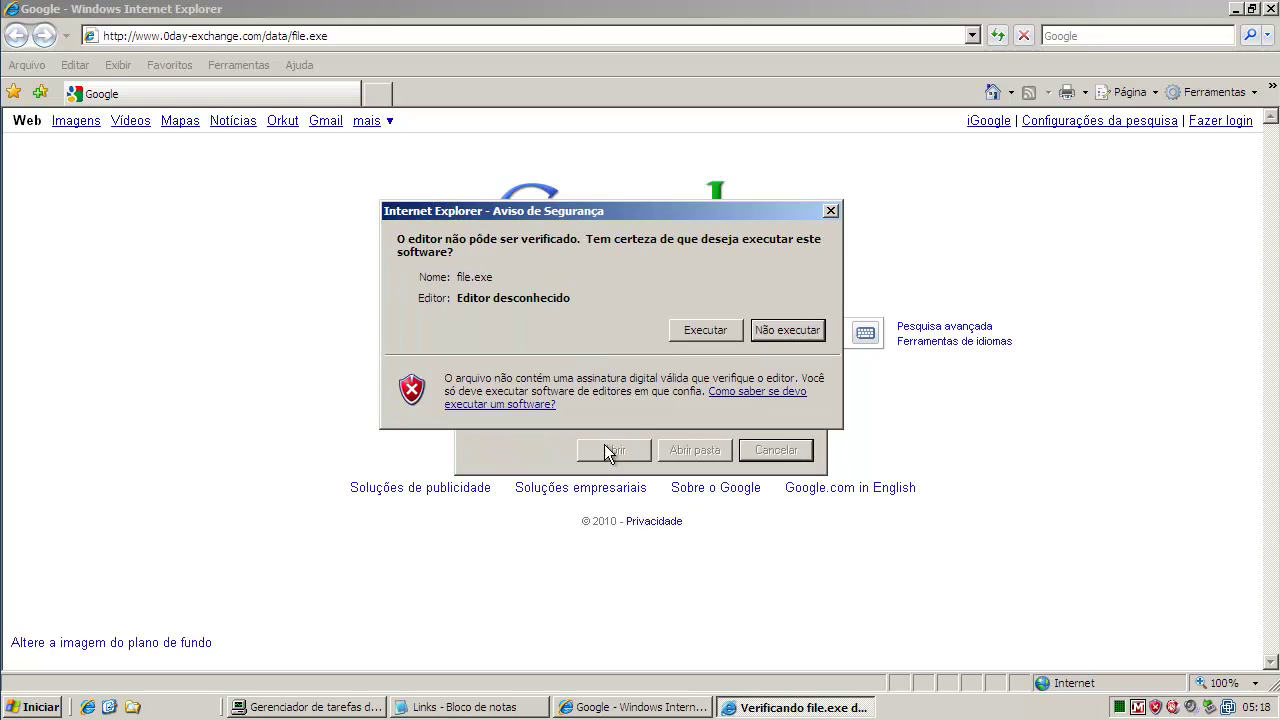
{"action": "left_click", "coordinate": [688, 332]}
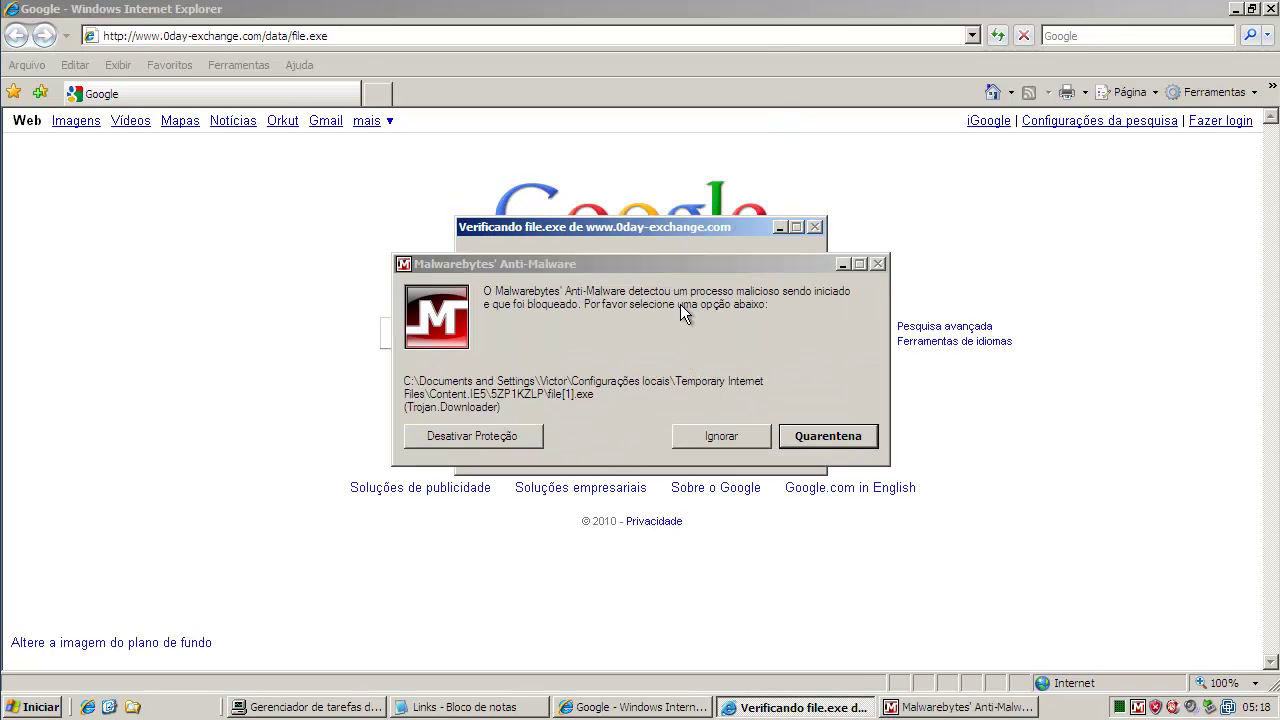
Quarantine the detected file[1].exe with Malwarebytes, and load jingoisticth65.info/q8/exe.exe from the Links note in Internet Explorer.
{"action": "left_click", "coordinate": [830, 436]}
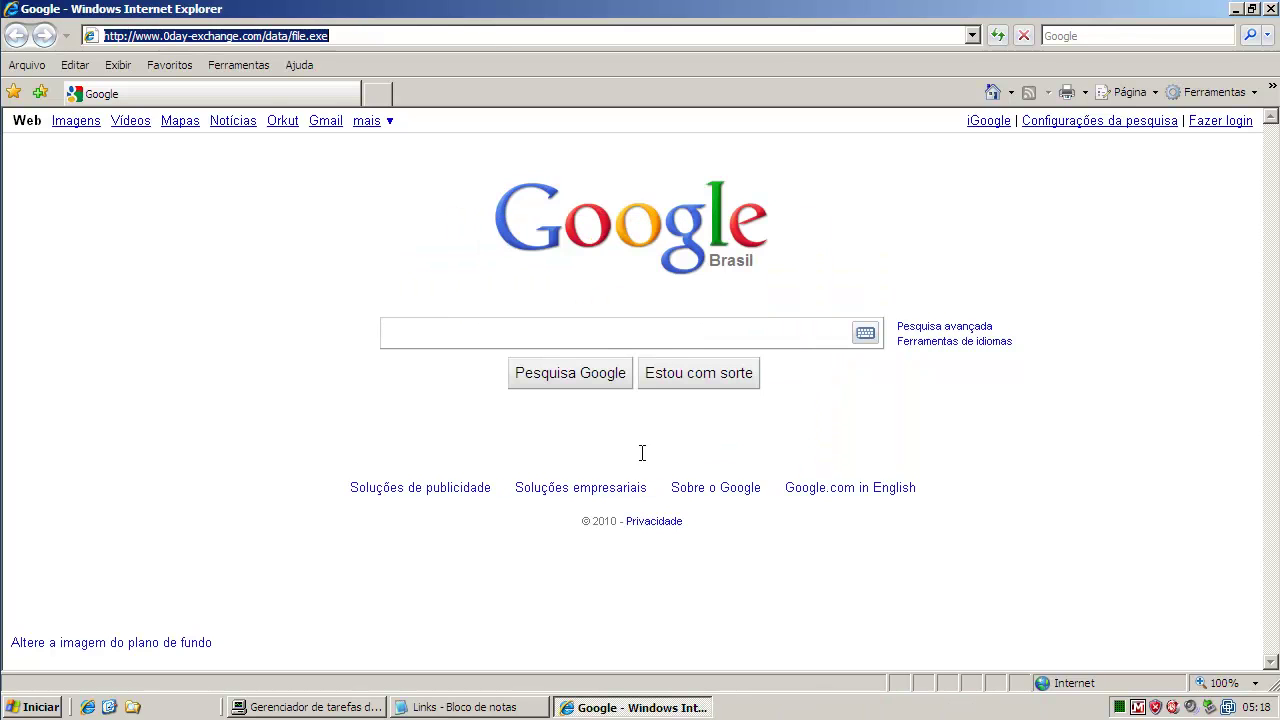
{"action": "left_click", "coordinate": [526, 710]}
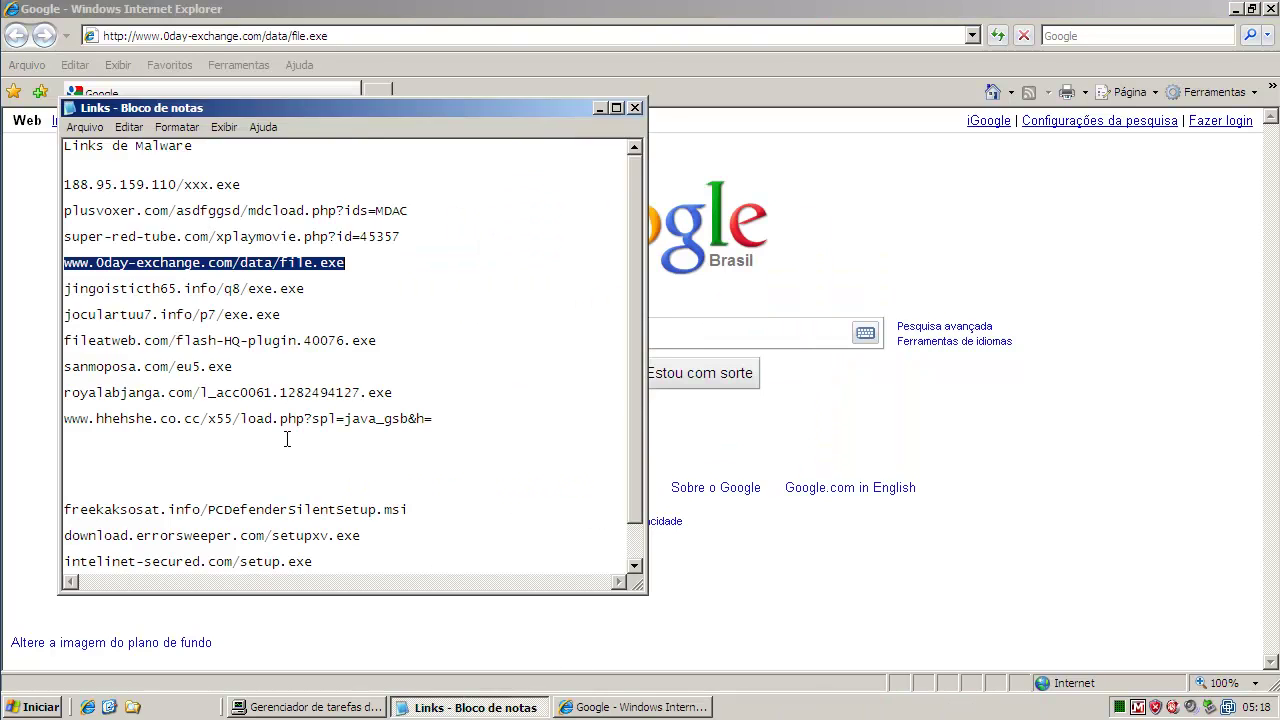
{"action": "double_click", "coordinate": [244, 288]}
{"action": "right_click", "coordinate": [244, 288]}
{"action": "left_click", "coordinate": [316, 341]}
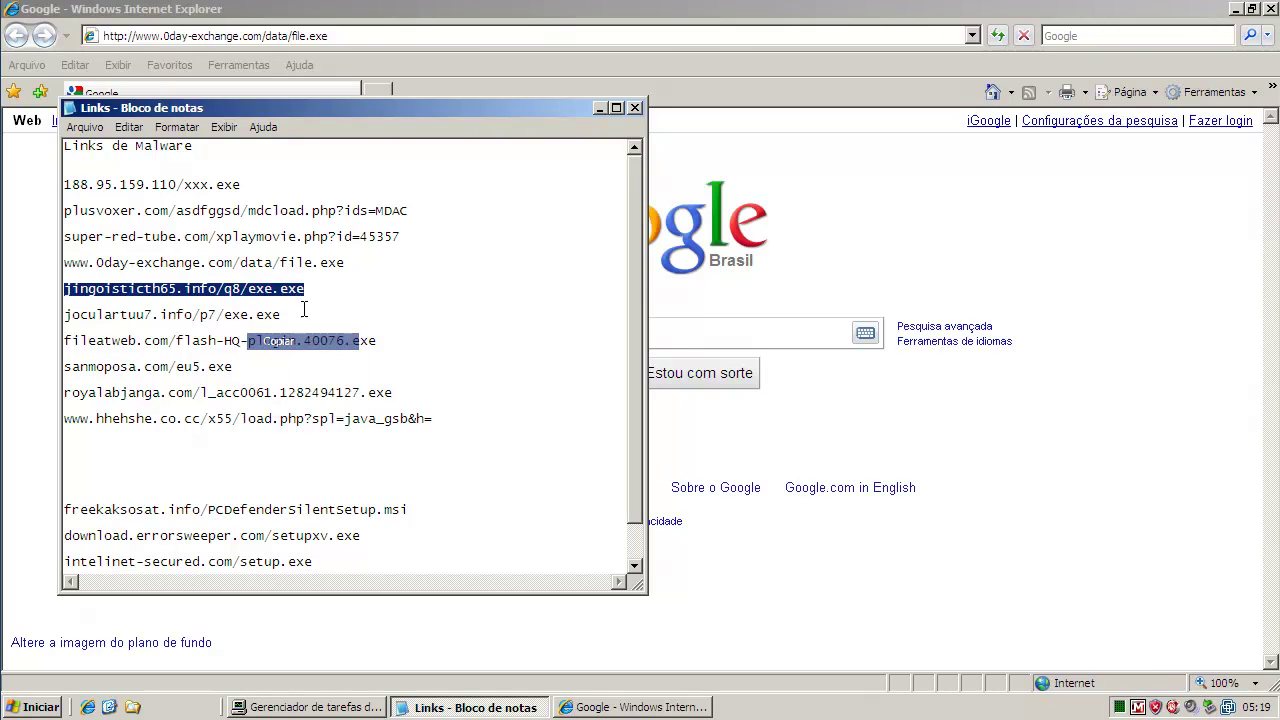
{"action": "right_click", "coordinate": [284, 295]}
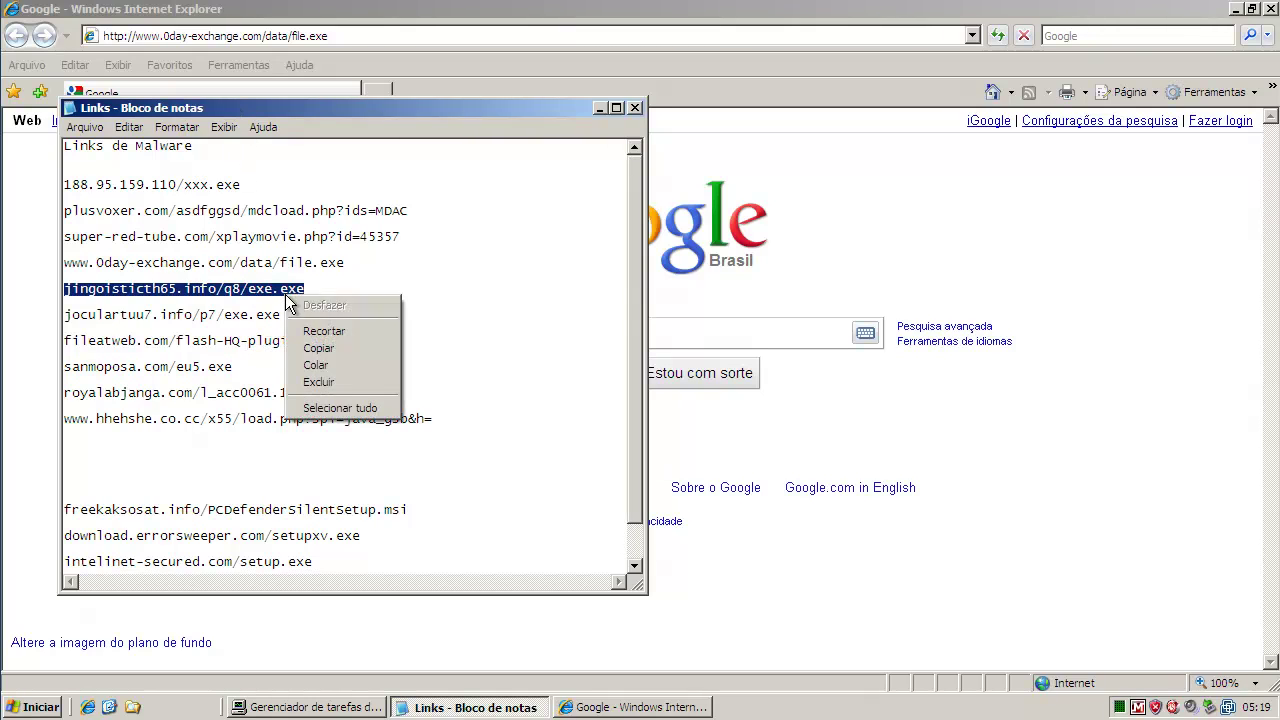
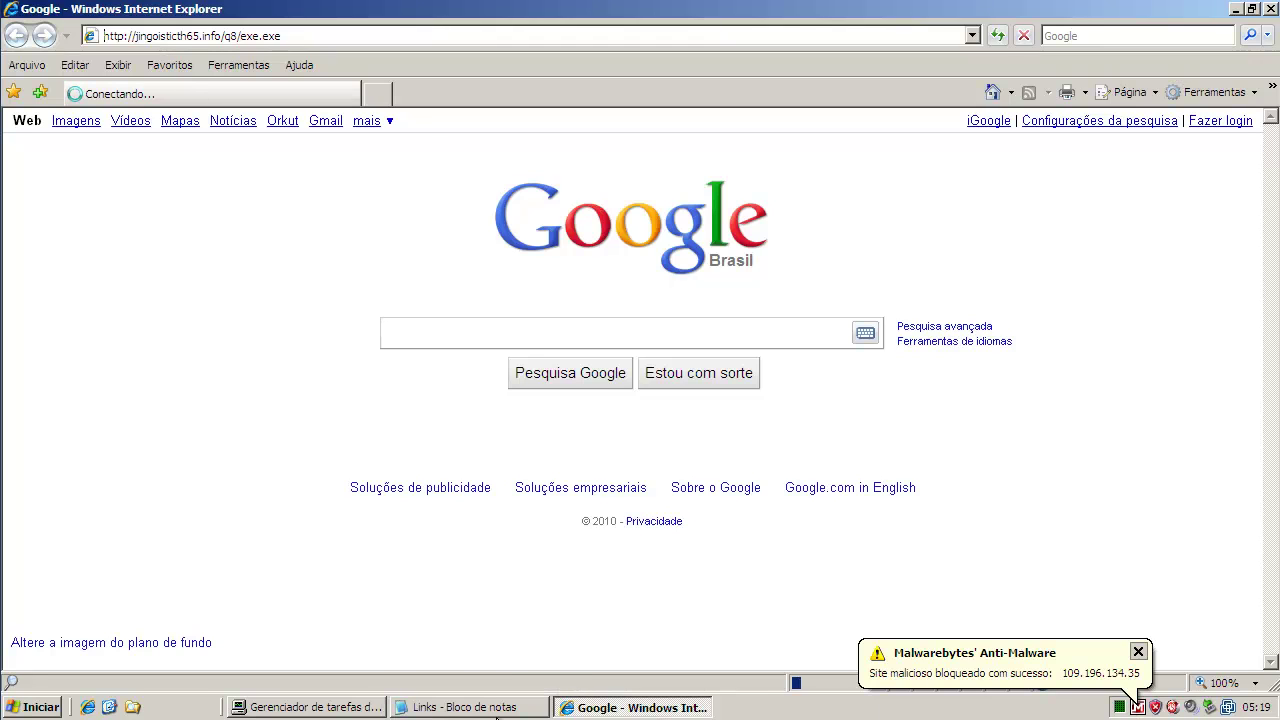
Copy joculartuu7.info/p7/exe.exe from the Links note and load it in Internet Explorer.
{"action": "left_click", "coordinate": [468, 707]}
{"action": "double_click", "coordinate": [250, 316]}
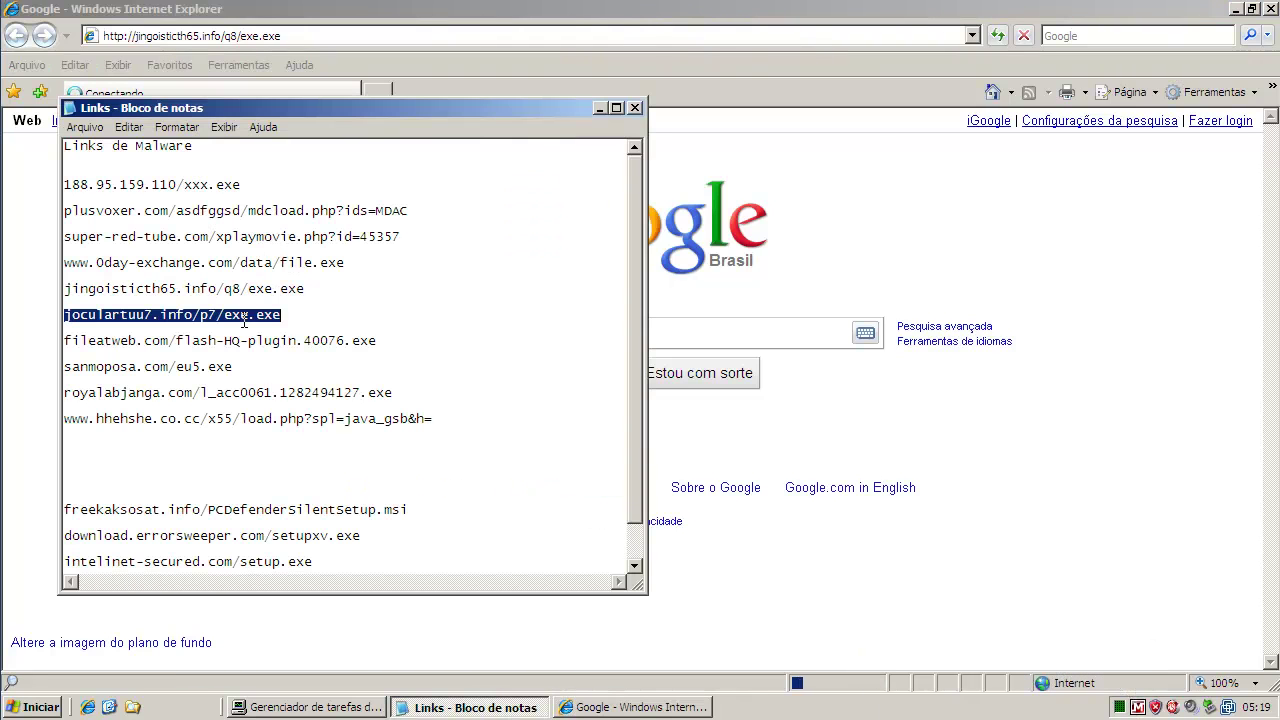
{"action": "right_click", "coordinate": [247, 319]}
{"action": "left_click", "coordinate": [276, 372]}
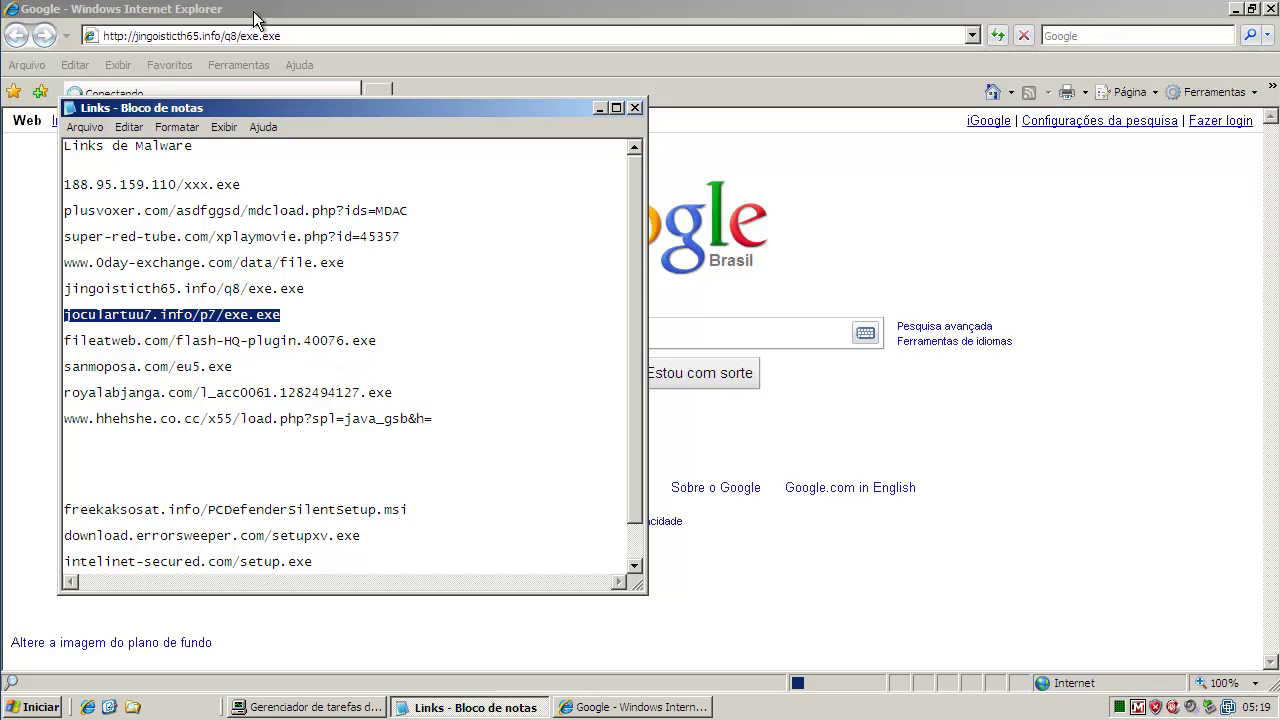
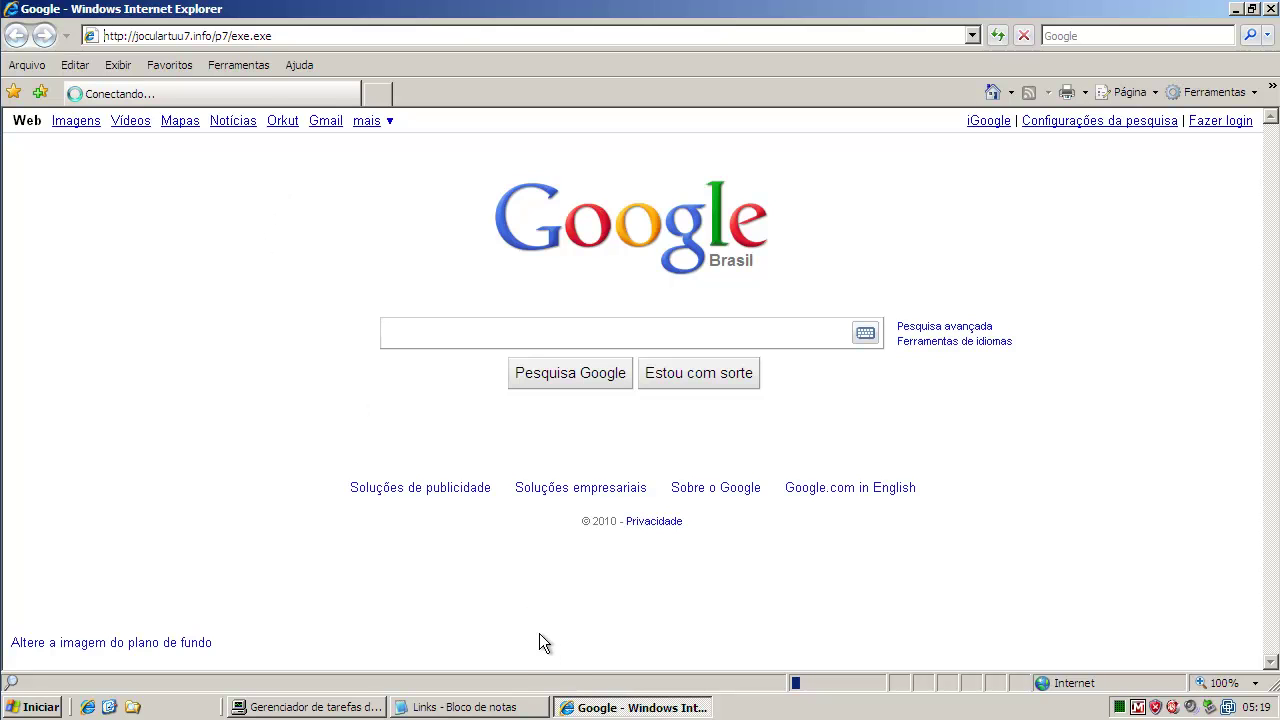
Copy fileatweb.com/flash-HQ-plugin.40076.exe from the Links note and load it in a new browser tab.
{"action": "left_click", "coordinate": [492, 707]}
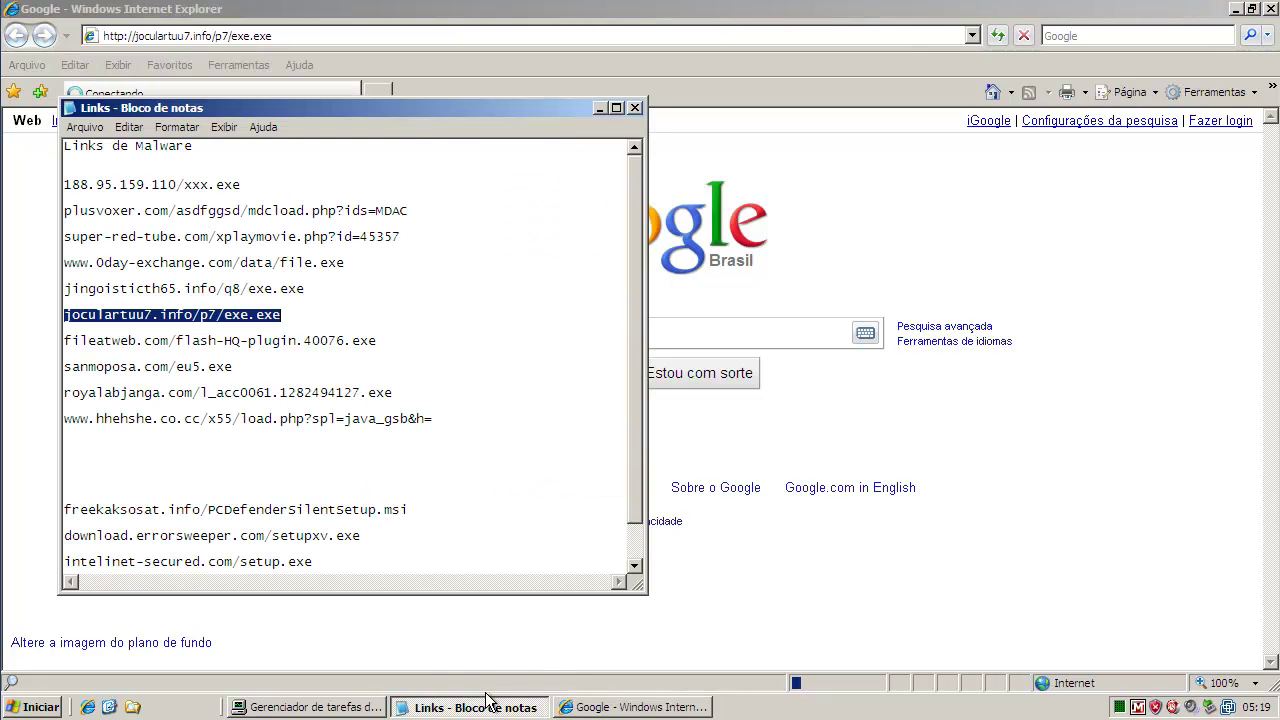
{"action": "double_click", "coordinate": [281, 339]}
{"action": "right_click", "coordinate": [281, 339]}
{"action": "left_click", "coordinate": [316, 392]}
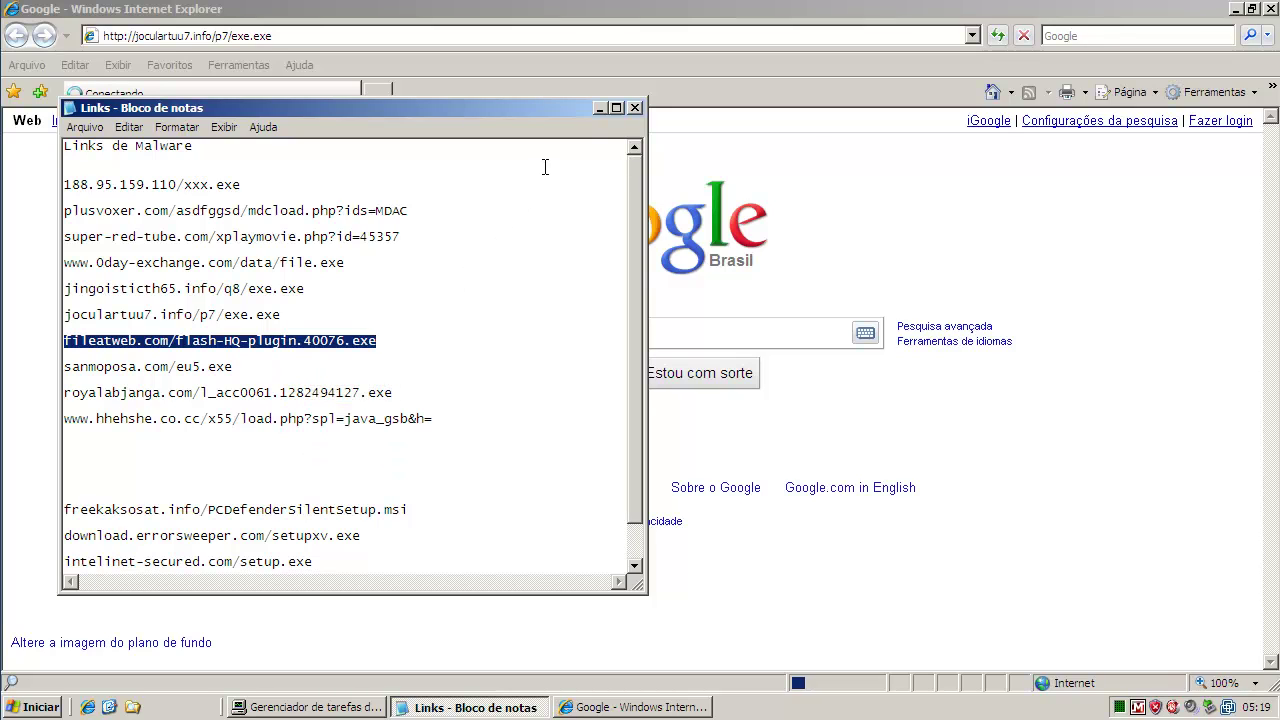
{"action": "left_click", "coordinate": [601, 107]}
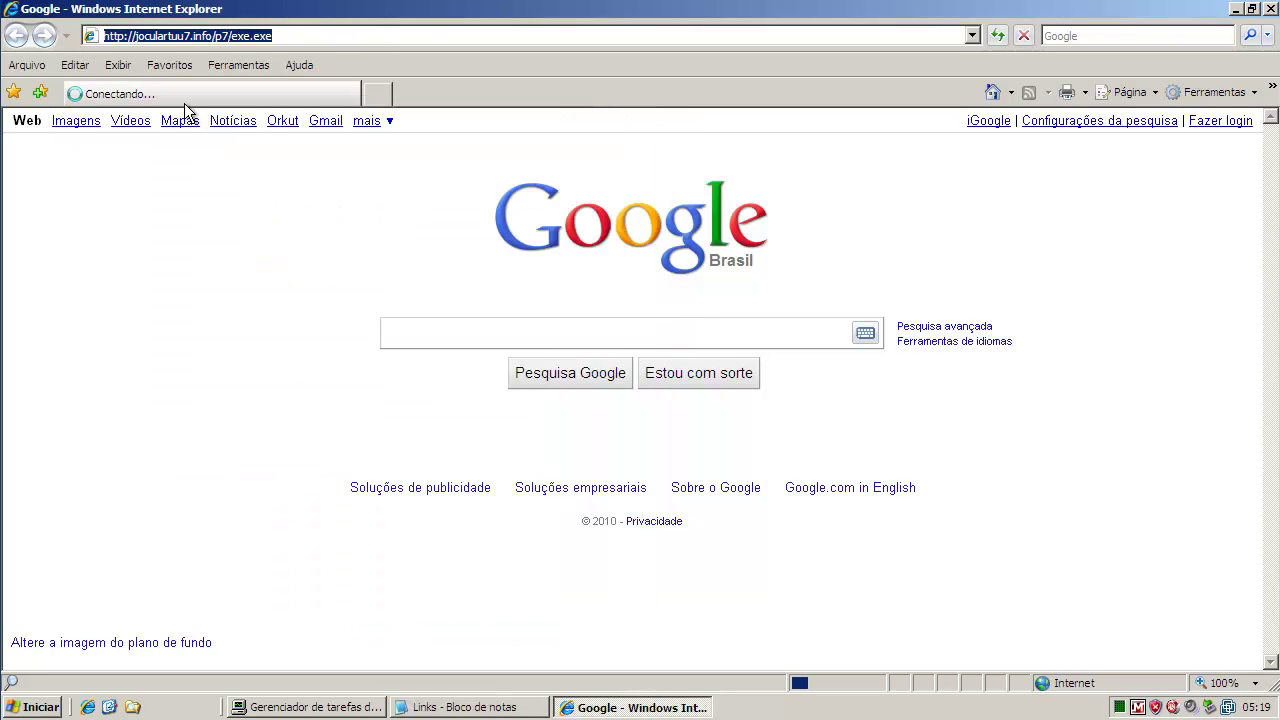
{"action": "left_click", "coordinate": [384, 95]}
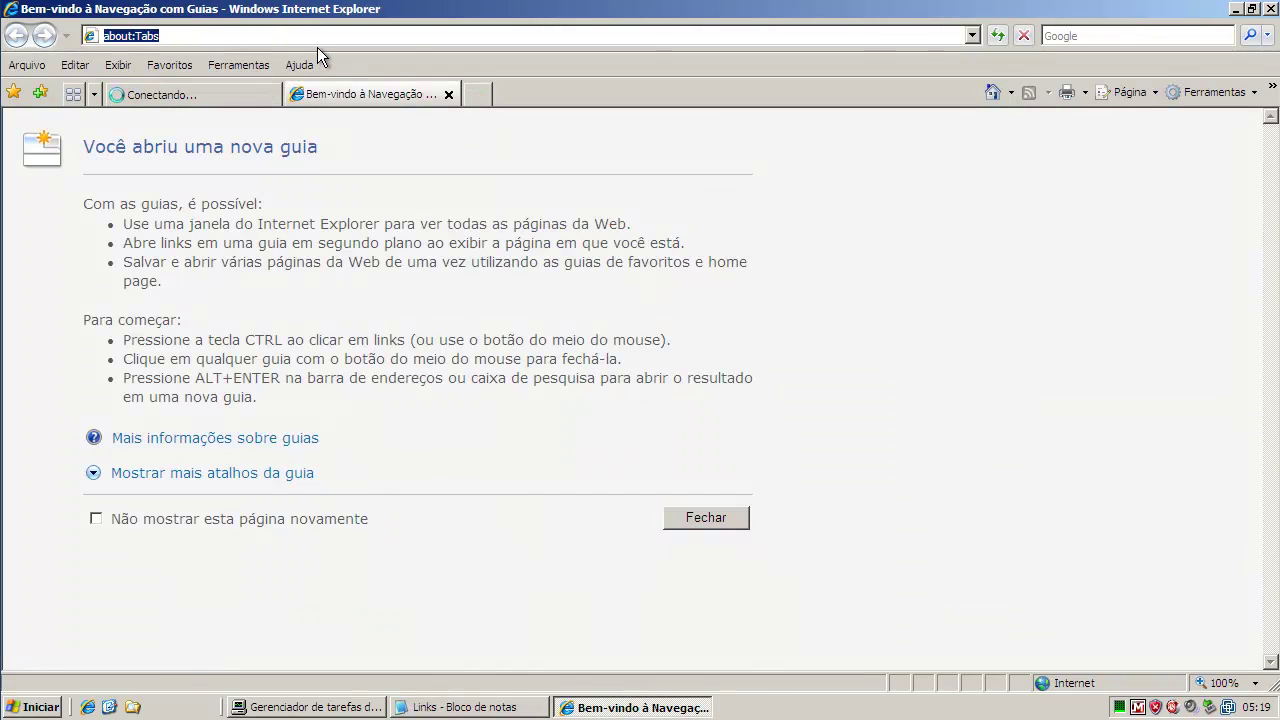
{"action": "key", "text": "ctrl+v"}
{"action": "key", "text": "Return"}
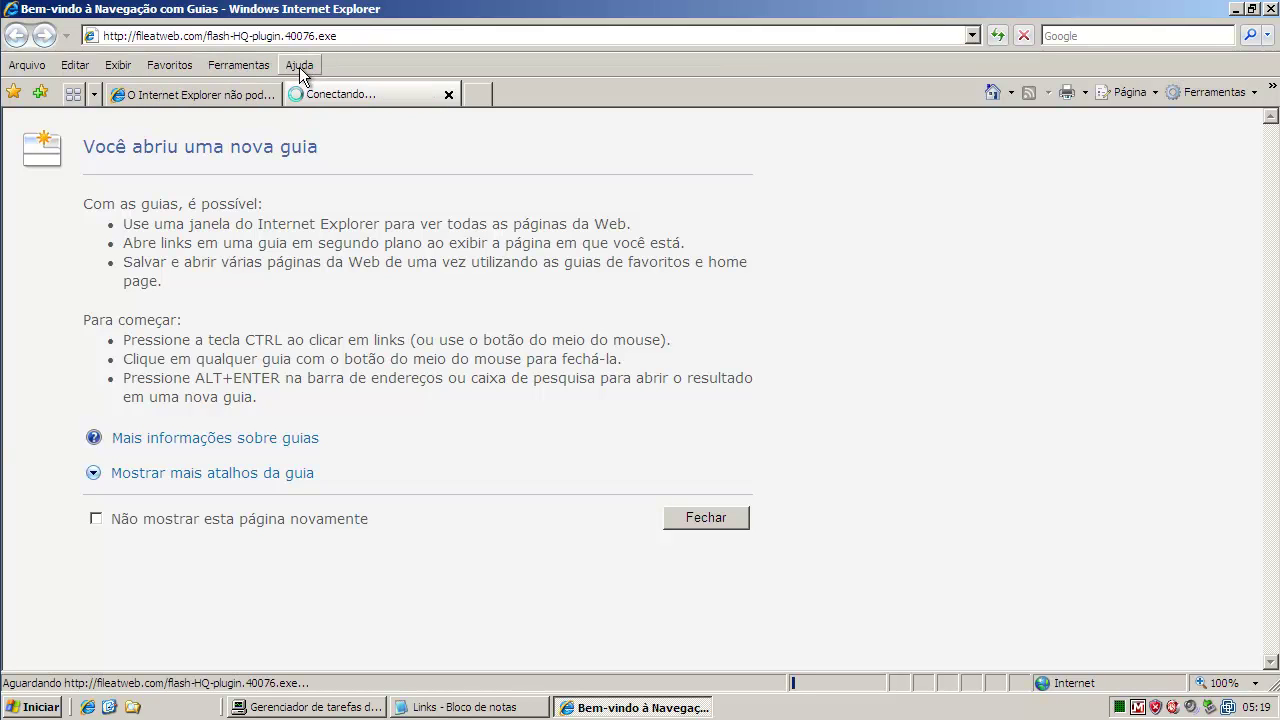
Check both browser tabs, close the one with the fileatweb.com search results and return to the Google home page.
{"action": "left_click", "coordinate": [238, 92]}
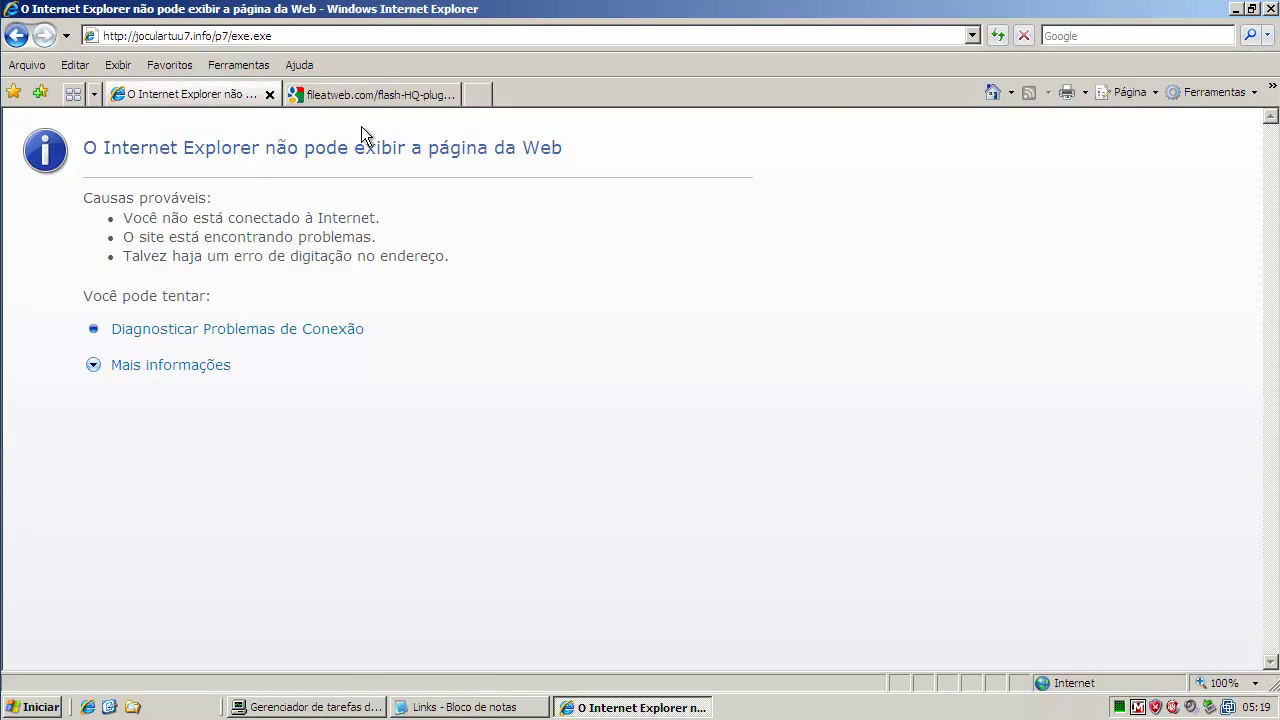
{"action": "left_click", "coordinate": [366, 94]}
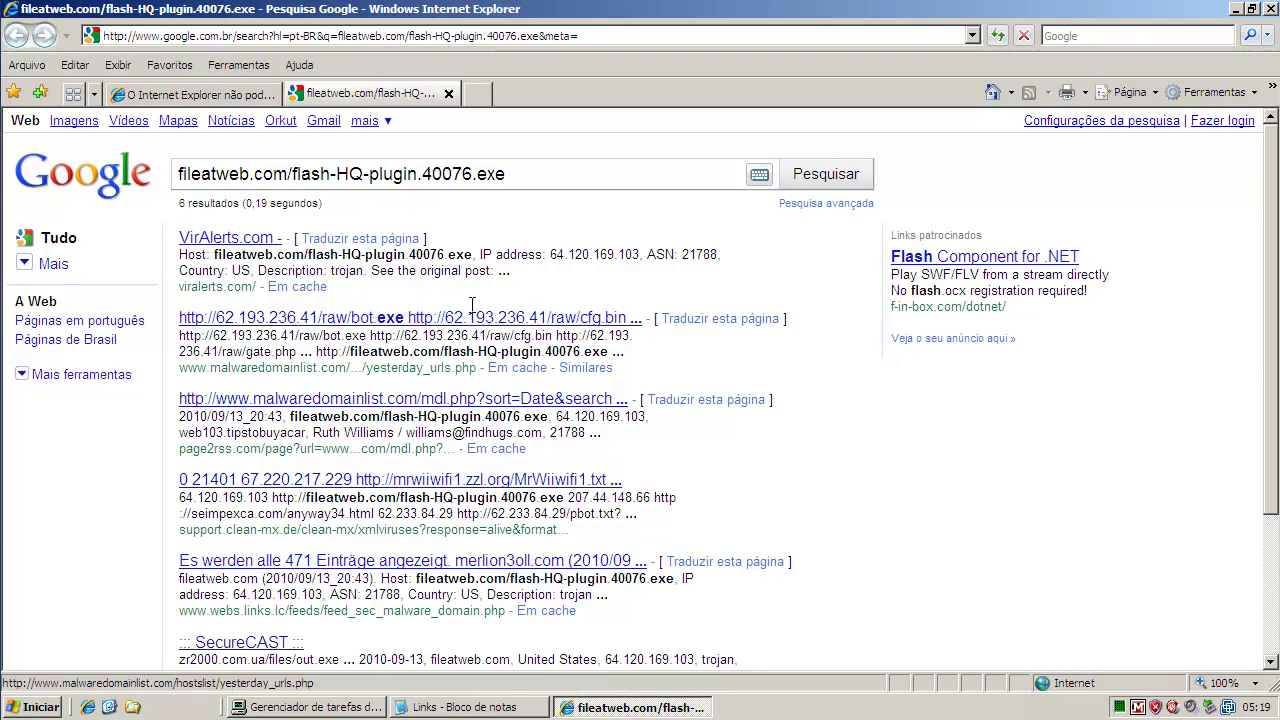
{"action": "left_click", "coordinate": [448, 93]}
{"action": "left_click", "coordinate": [990, 93]}
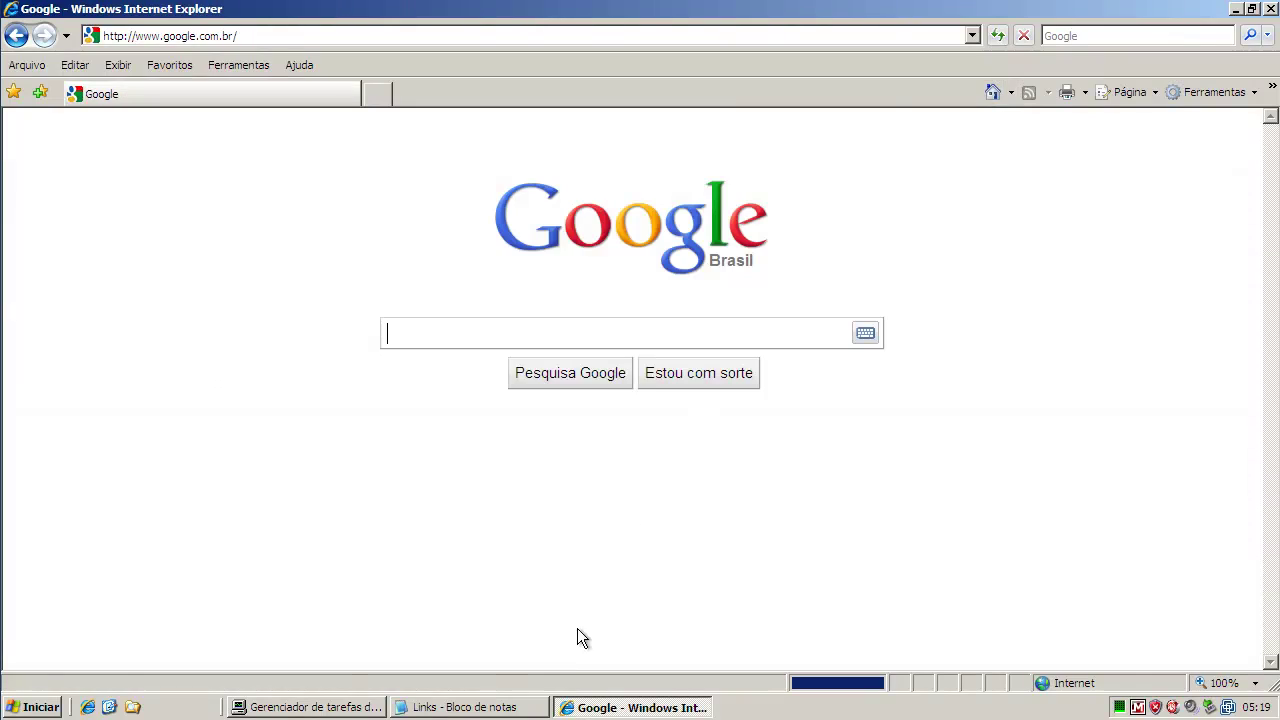
Load sanmoposa.com/eu5.exe from the Links note in the browser and keep Windows Explorer blocked in the firewall alert.
{"action": "left_click", "coordinate": [520, 707]}
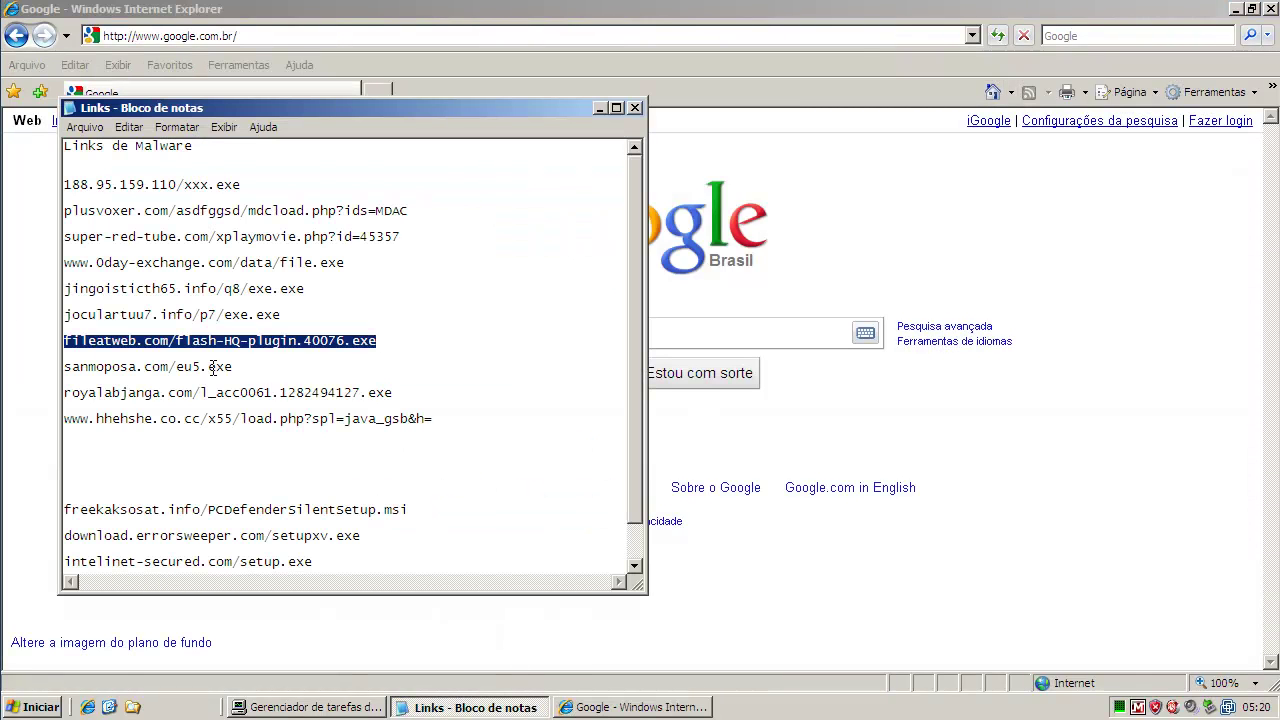
{"action": "double_click", "coordinate": [217, 366]}
{"action": "right_click", "coordinate": [217, 366]}
{"action": "left_click", "coordinate": [245, 424]}
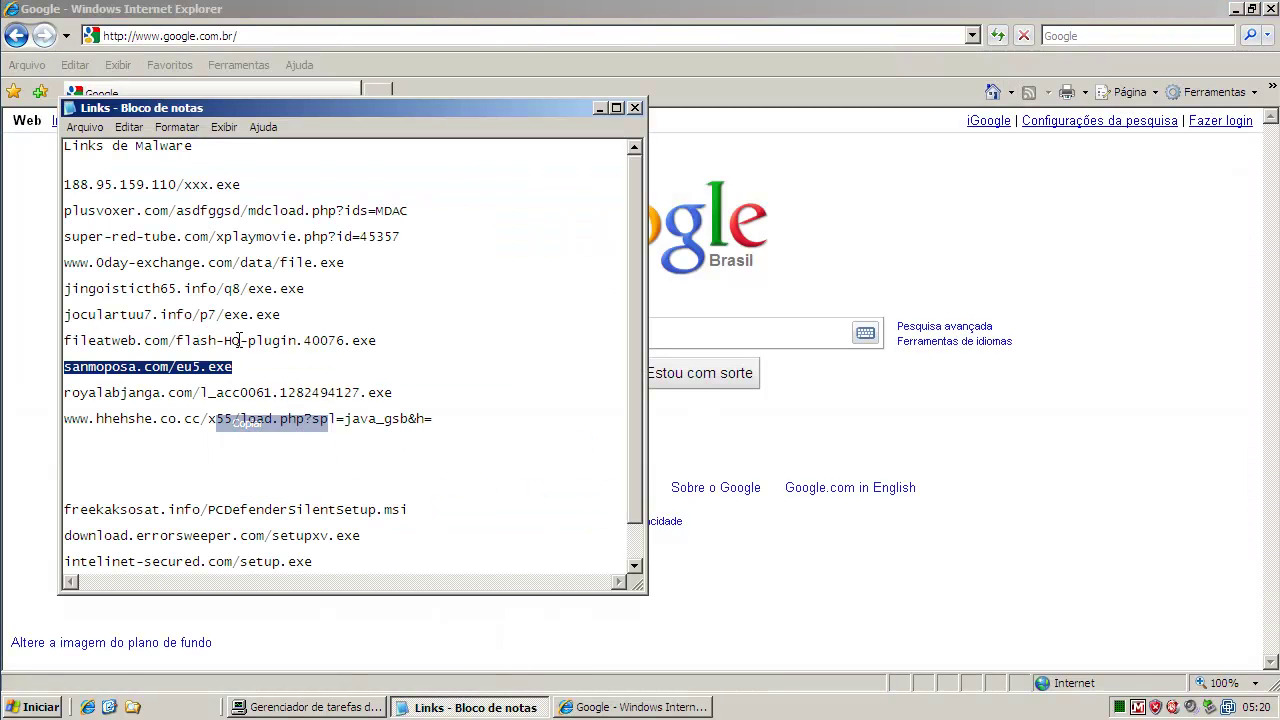
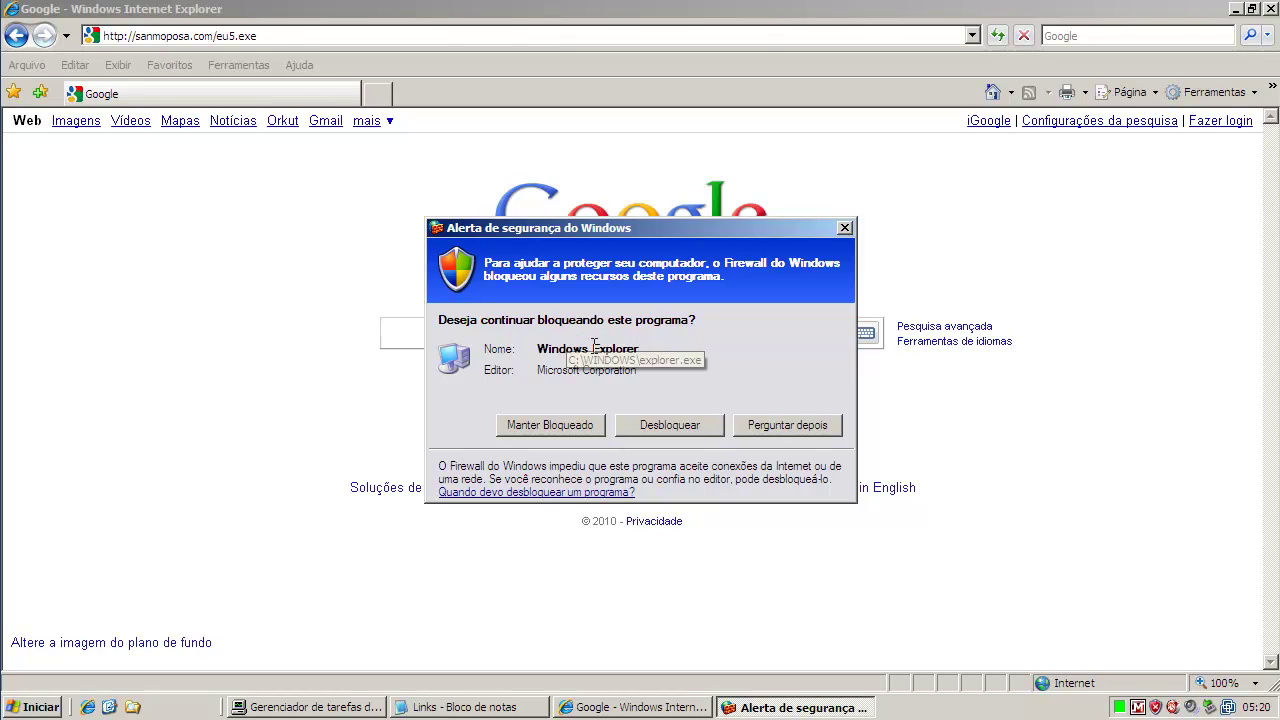
{"action": "mouse_move", "coordinate": [613, 352]}
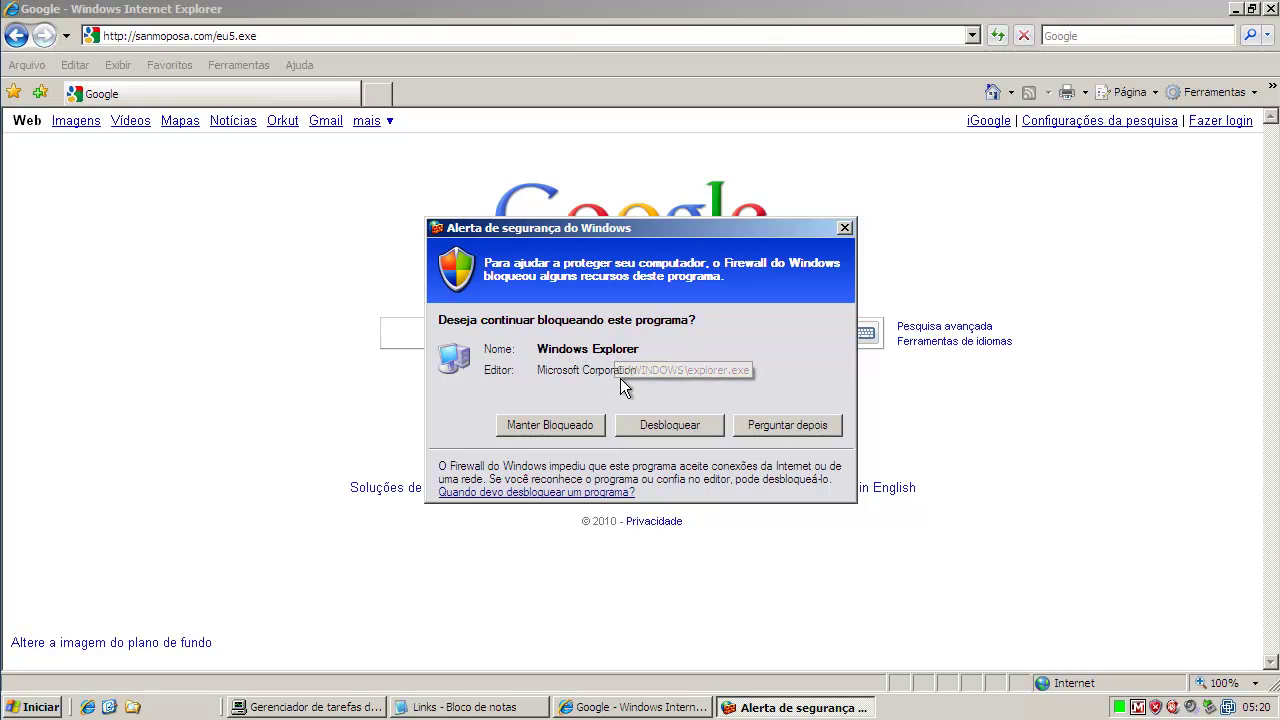
{"action": "left_click", "coordinate": [579, 425]}
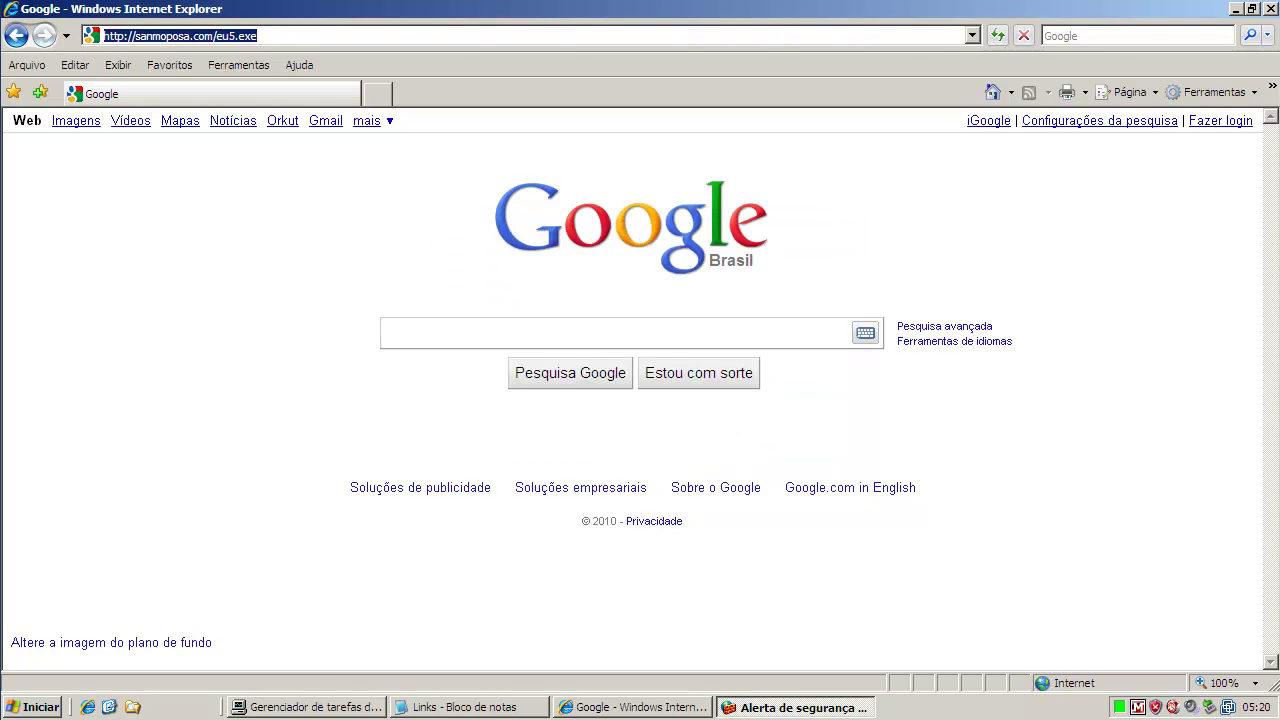
Examine the list of running processes in the Windows Task Manager, and minimize it.
{"action": "left_click", "coordinate": [318, 705]}
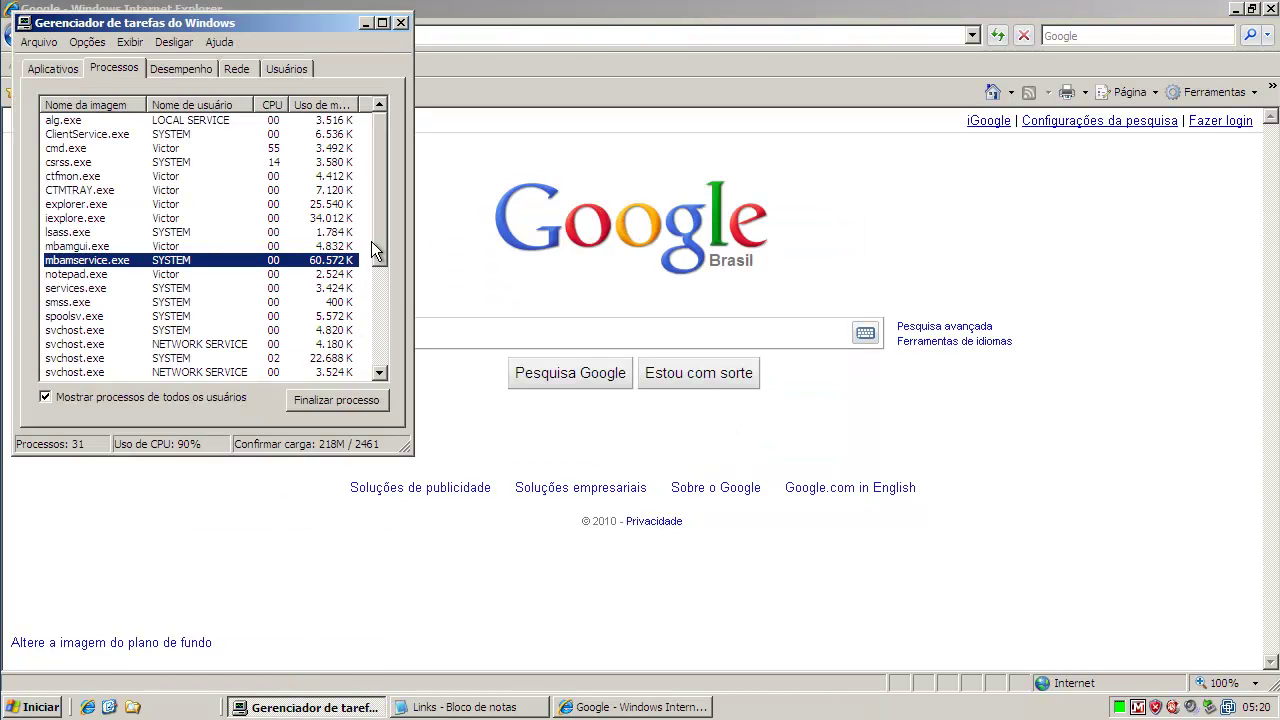
{"action": "left_click_drag", "start_coordinate": [373, 226], "coordinate": [383, 340]}
{"action": "left_click", "coordinate": [363, 24]}
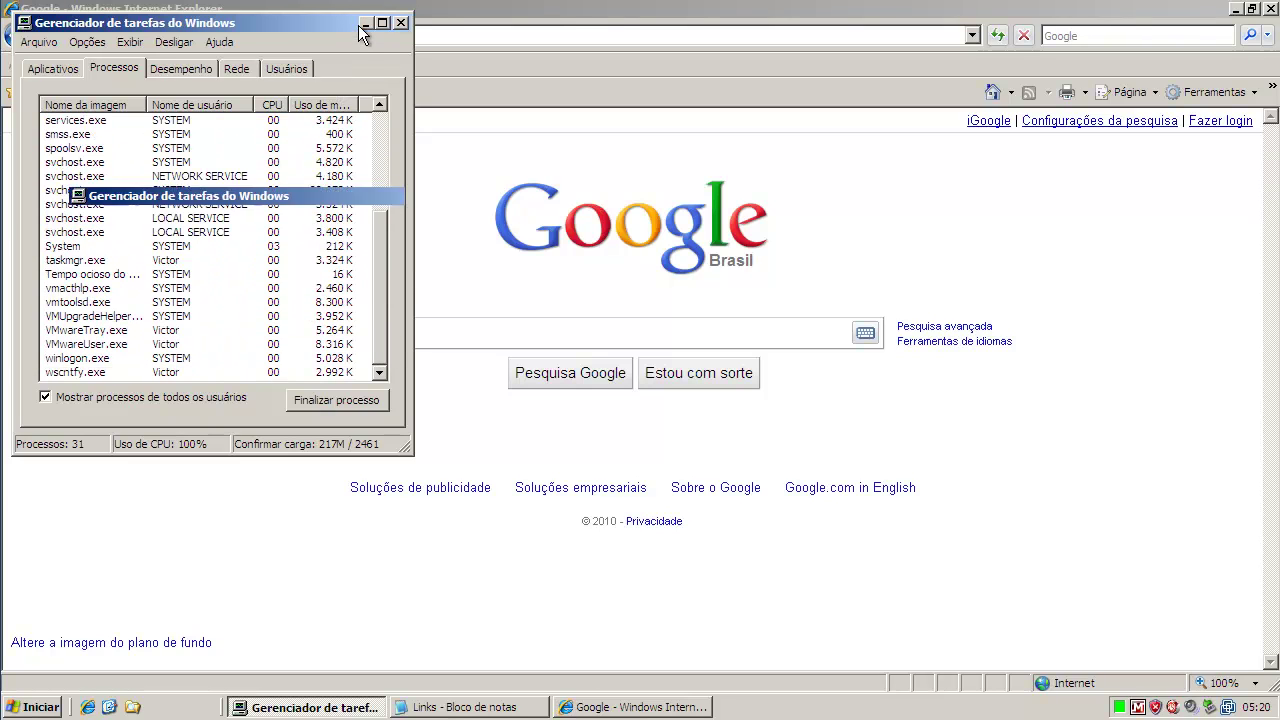
Copy royalabjanga.com/l_acc0061.1282494127.exe from the Links note and load it in Internet Explorer.
{"action": "left_click", "coordinate": [409, 710]}
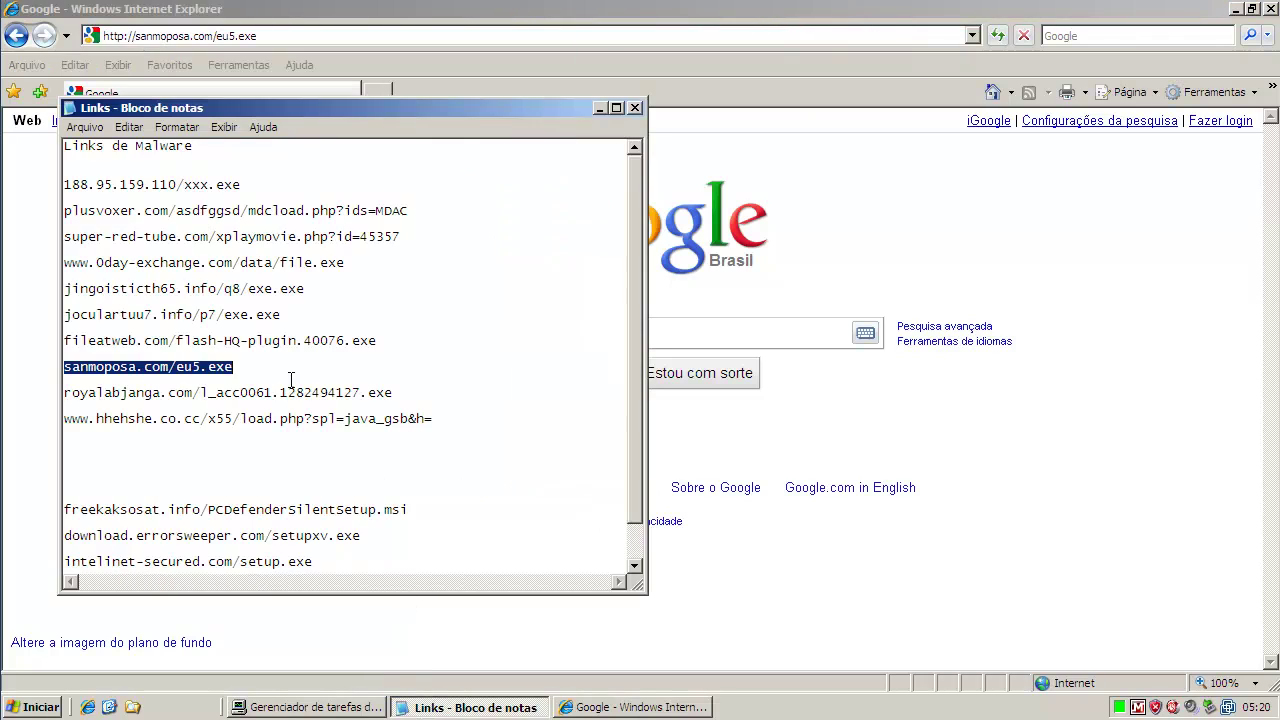
{"action": "left_click", "coordinate": [222, 392]}
{"action": "double_click", "coordinate": [222, 392]}
{"action": "left_click", "coordinate": [222, 393]}
{"action": "right_click", "coordinate": [223, 398]}
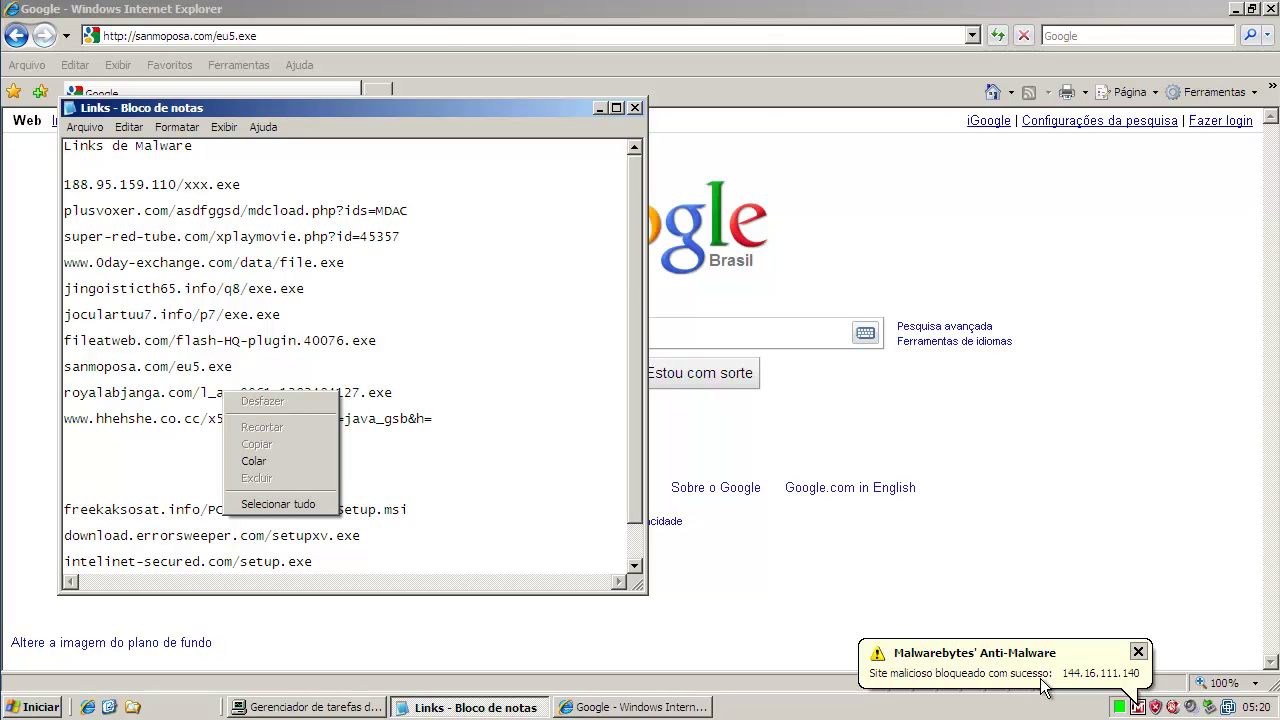
{"action": "left_click", "coordinate": [64, 380]}
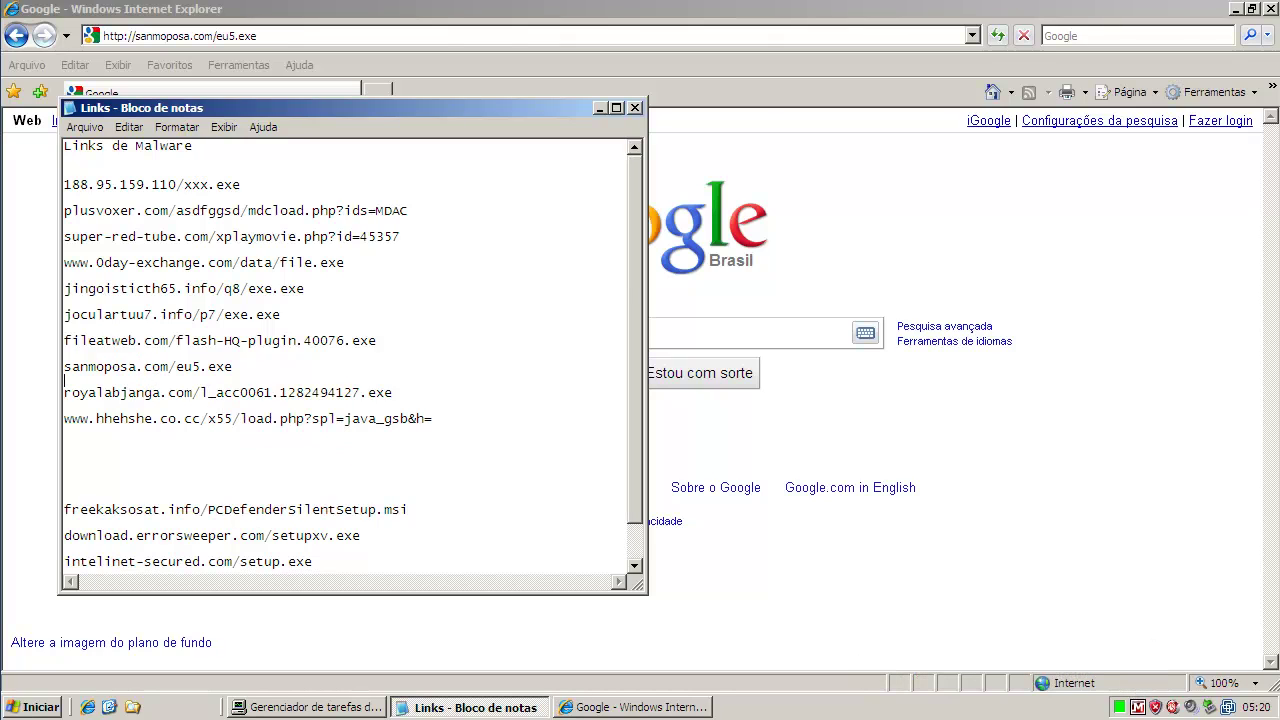
{"action": "double_click", "coordinate": [148, 392]}
{"action": "right_click", "coordinate": [148, 392]}
{"action": "left_click", "coordinate": [180, 442]}
{"action": "left_click", "coordinate": [324, 36]}
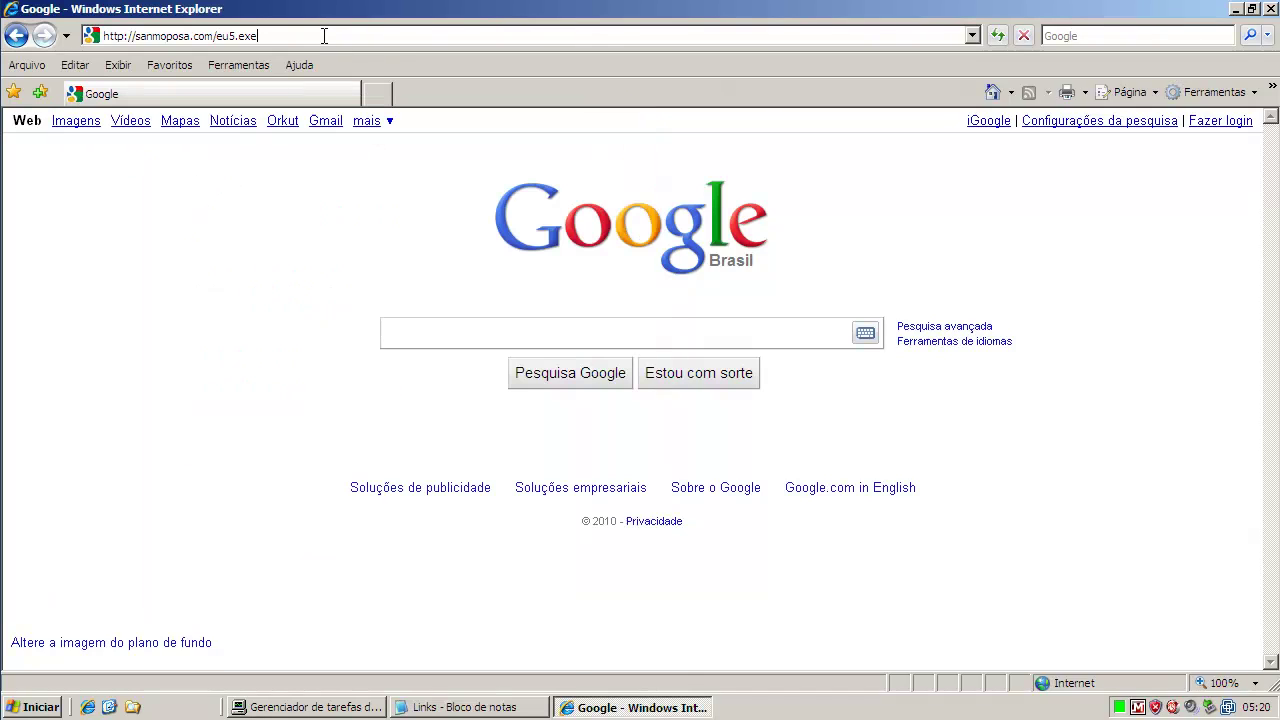
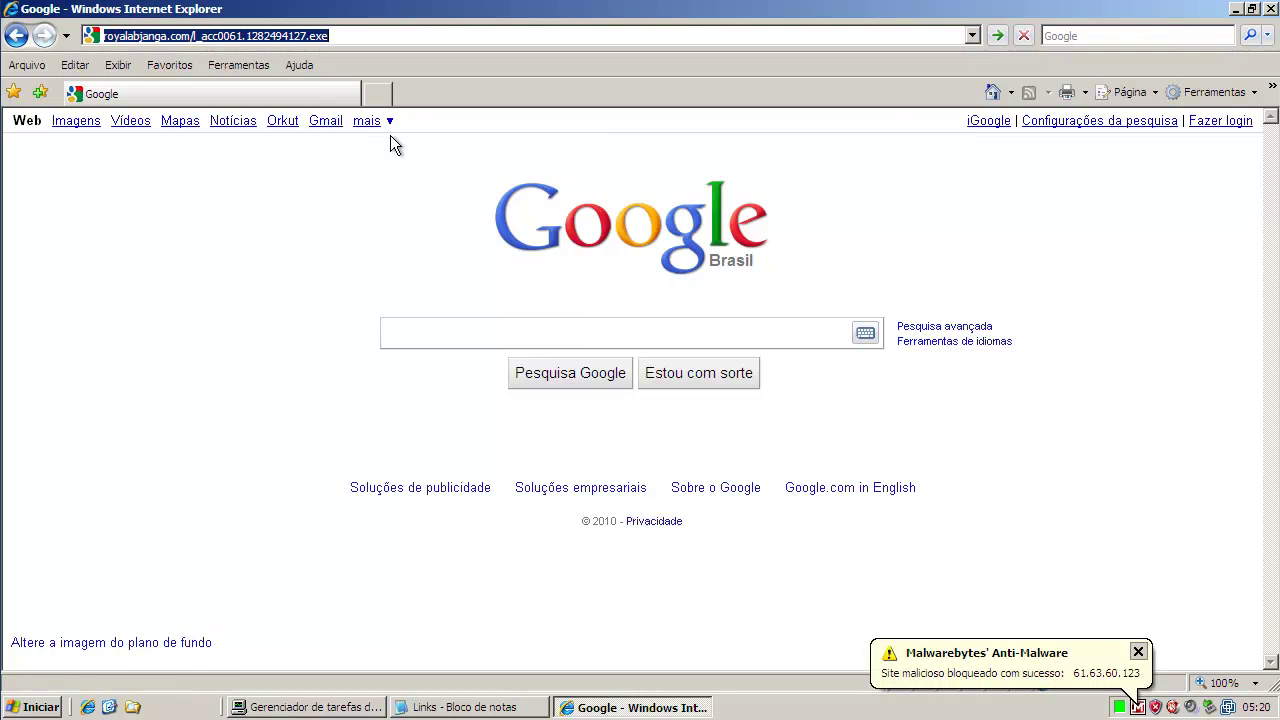
{"action": "key", "text": "Return"}
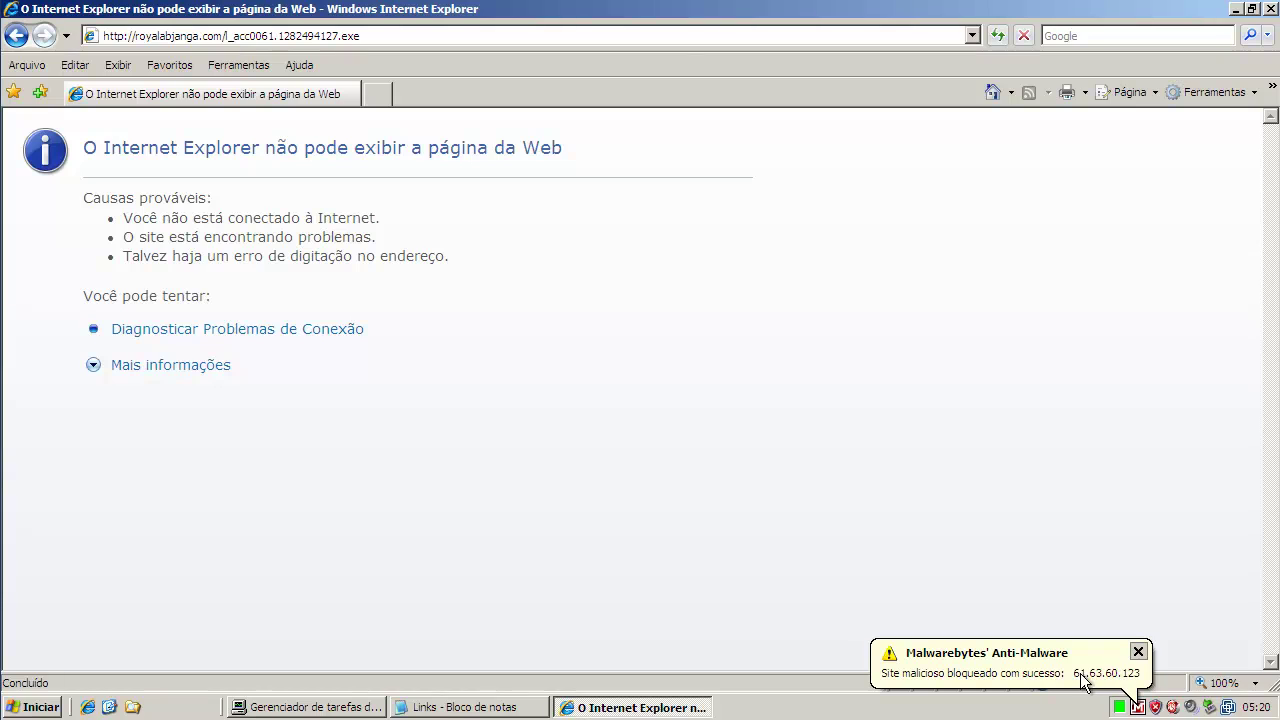
{"action": "left_click", "coordinate": [497, 707]}
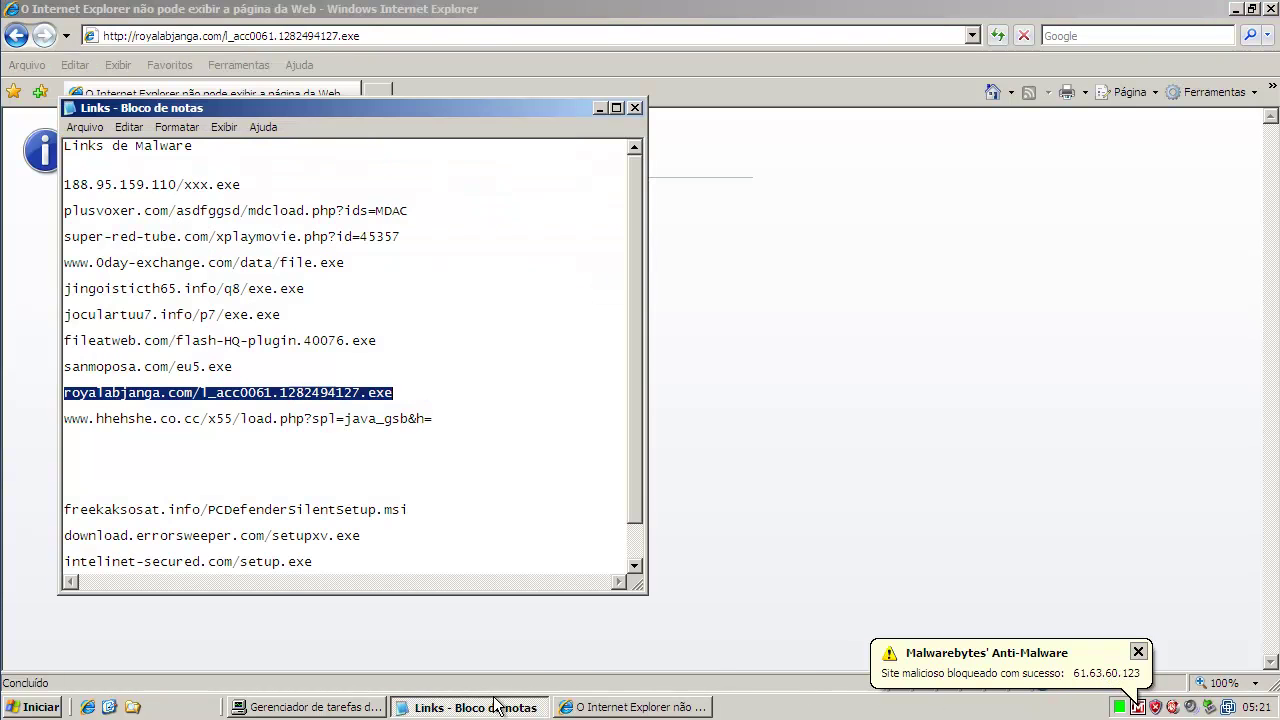
{"action": "double_click", "coordinate": [218, 425]}
{"action": "right_click", "coordinate": [220, 422]}
{"action": "left_click", "coordinate": [241, 477]}
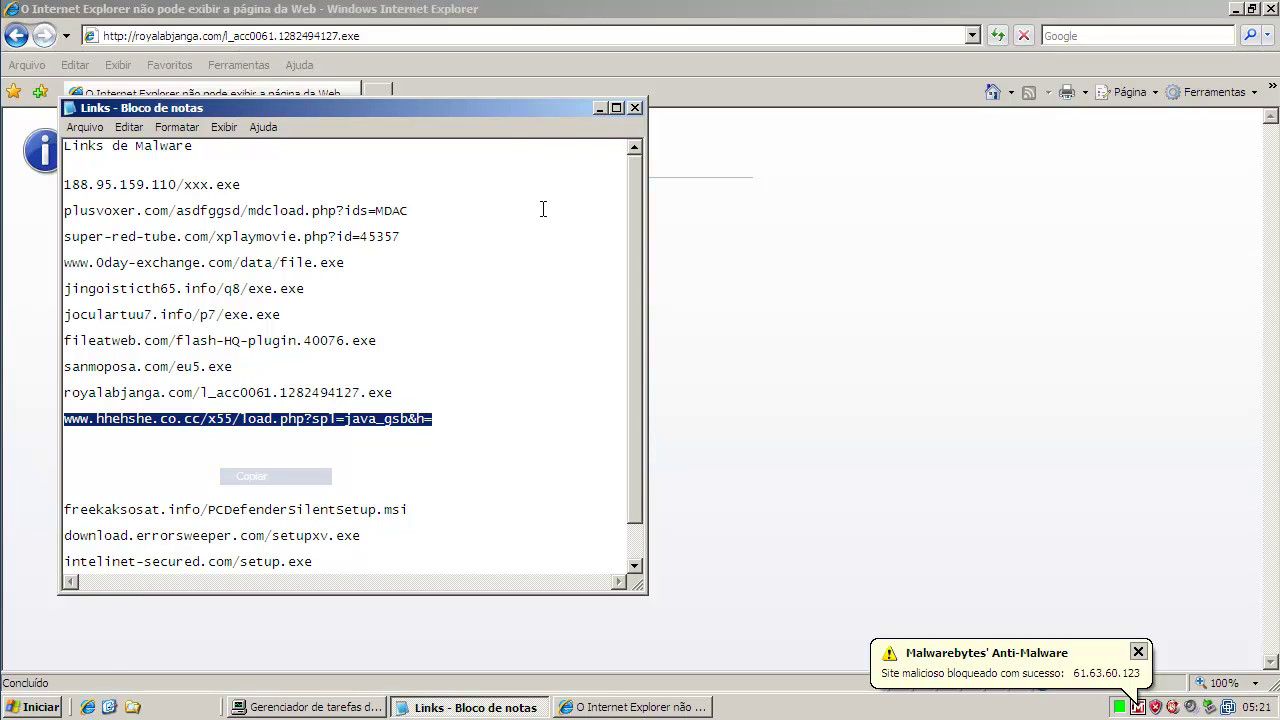
{"action": "left_click", "coordinate": [601, 107]}
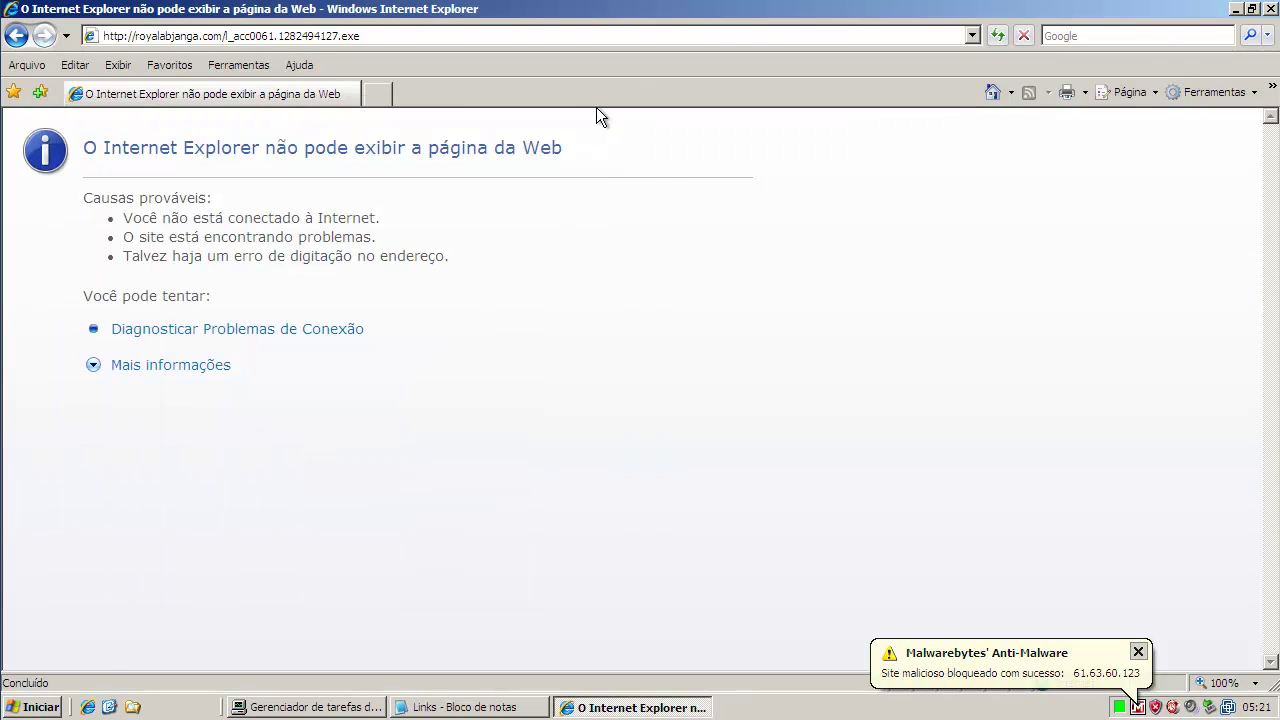
{"action": "left_click", "coordinate": [305, 36]}
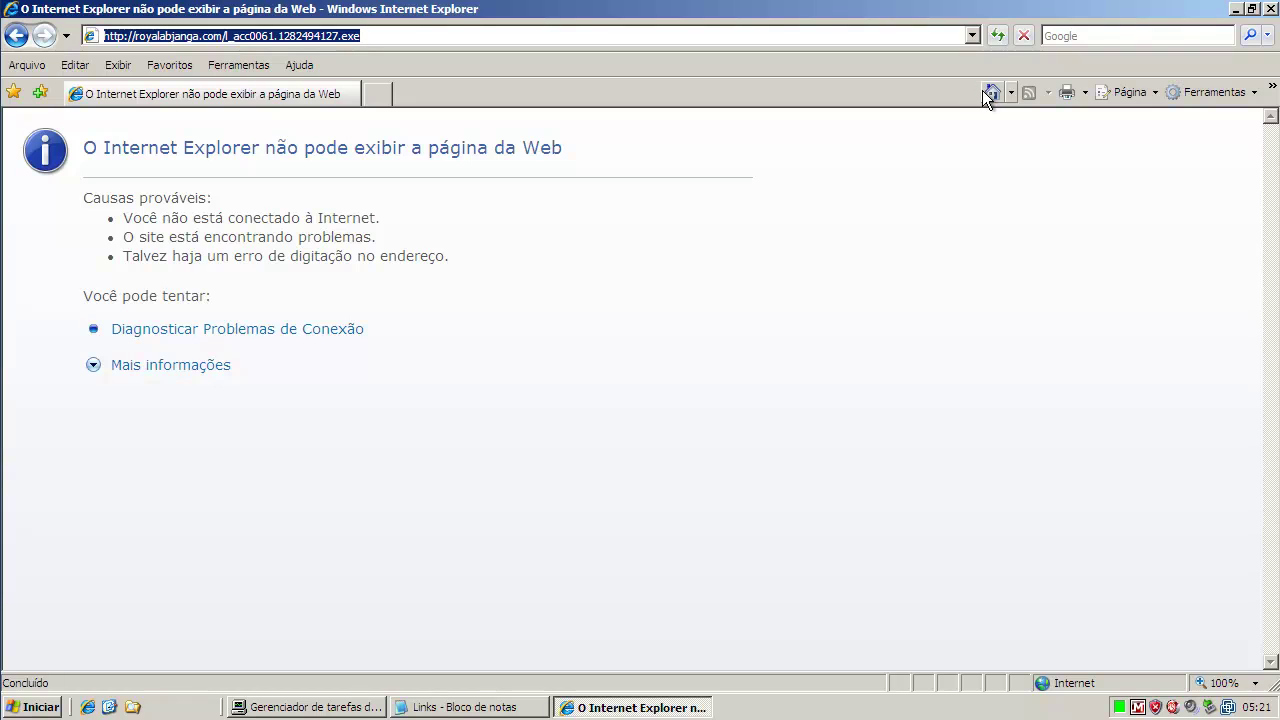
{"action": "left_click", "coordinate": [990, 91]}
{"action": "left_click", "coordinate": [374, 35]}
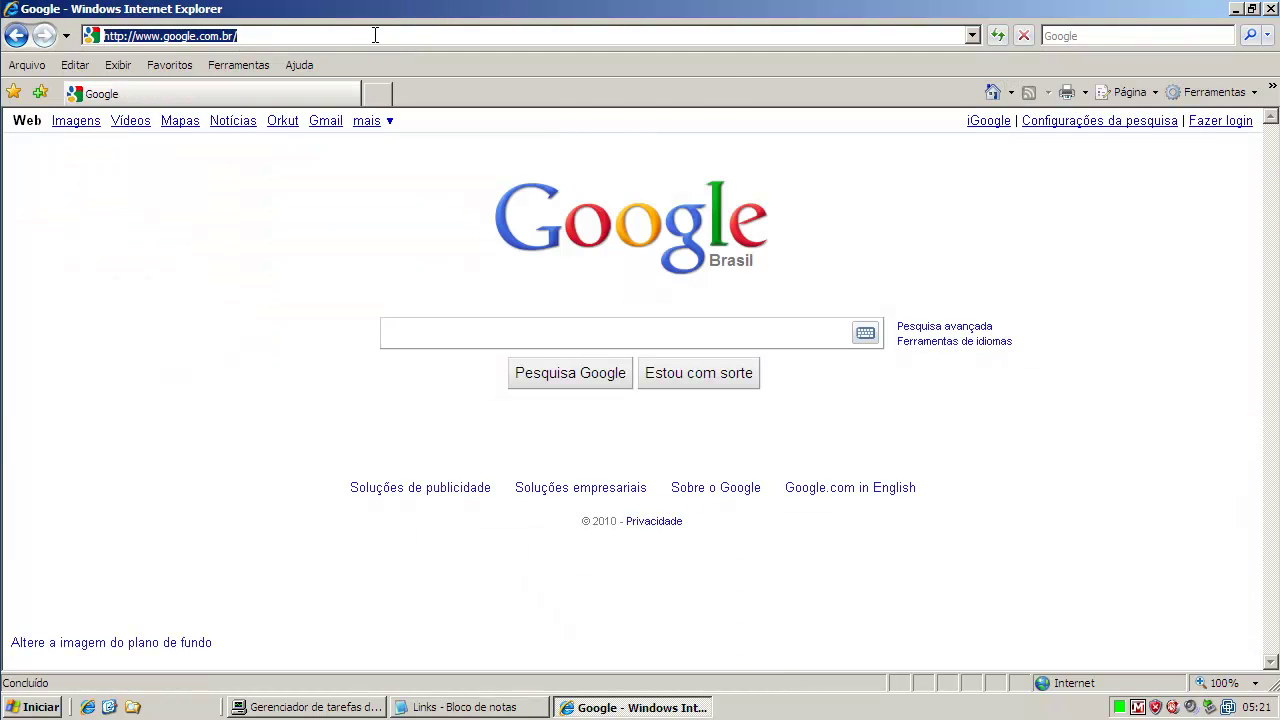
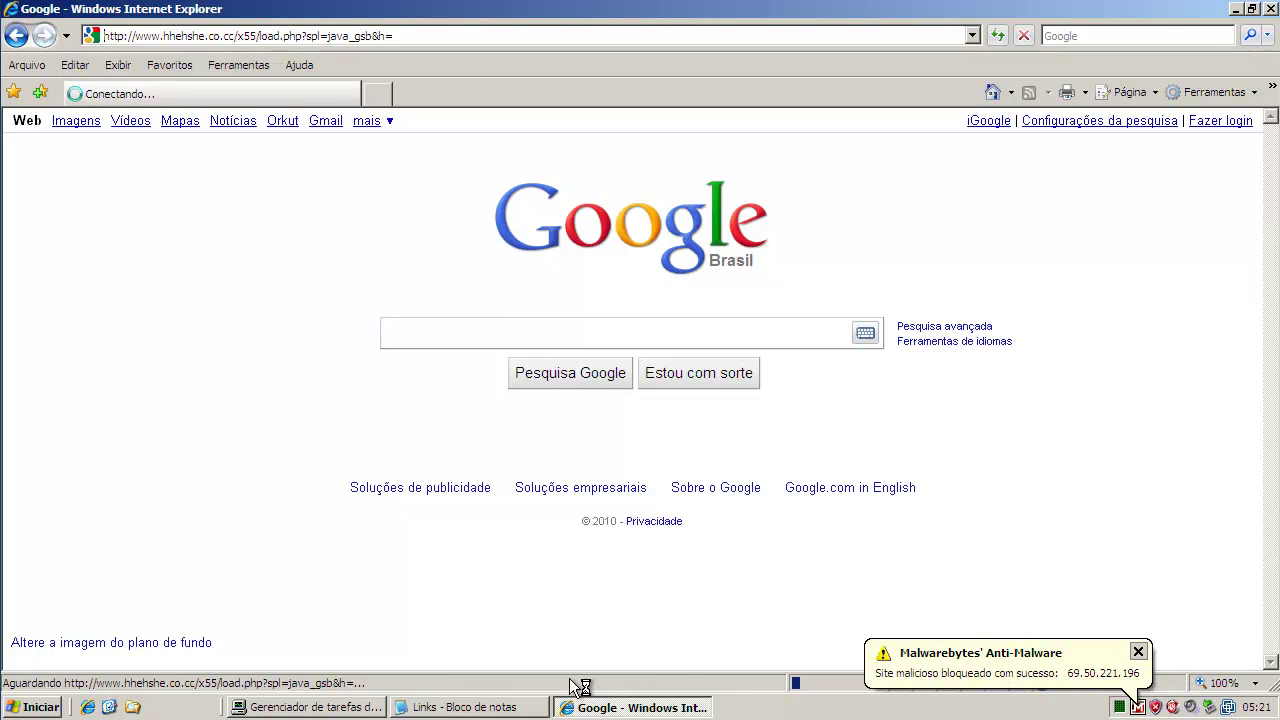
Load freekaksosat.info/PCDefenderSilentSetup.msi and download.errorsweeper.com/setupxv.exe from the Links note in the browser, one after the other.
{"action": "left_click", "coordinate": [460, 707]}
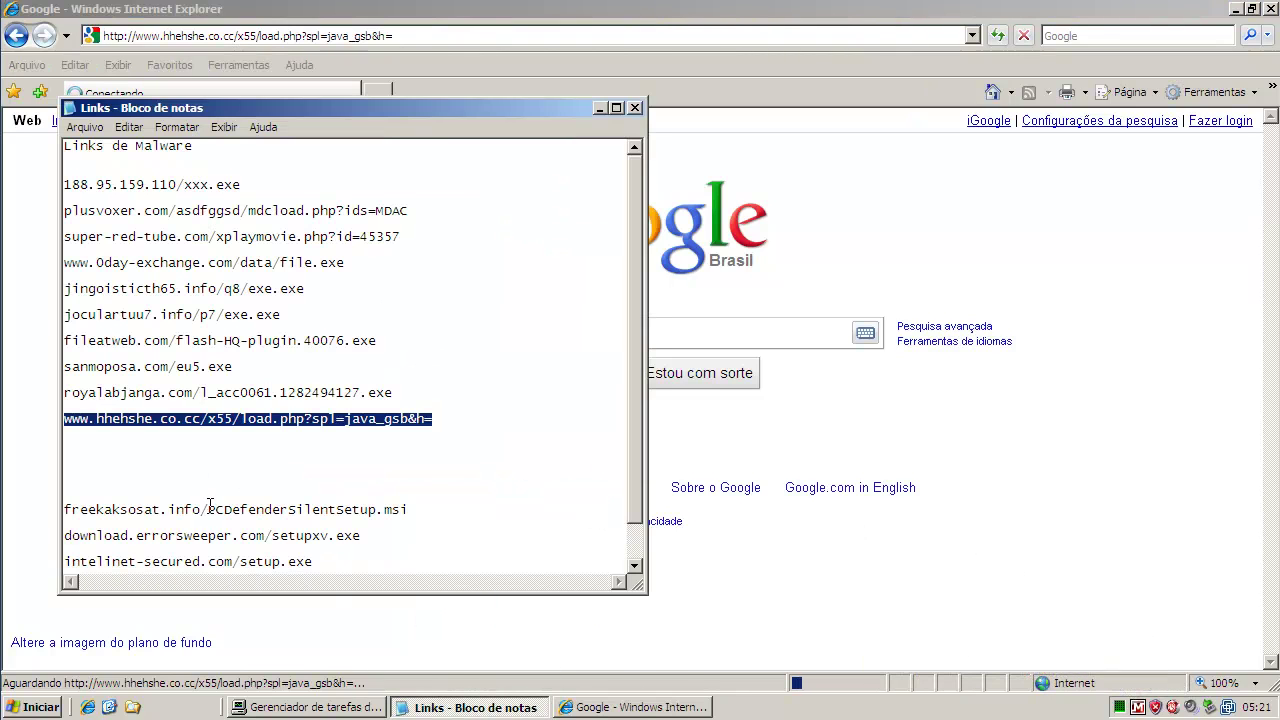
{"action": "scroll", "coordinate": [631, 338], "scroll_direction": "down", "scroll_amount": 1}
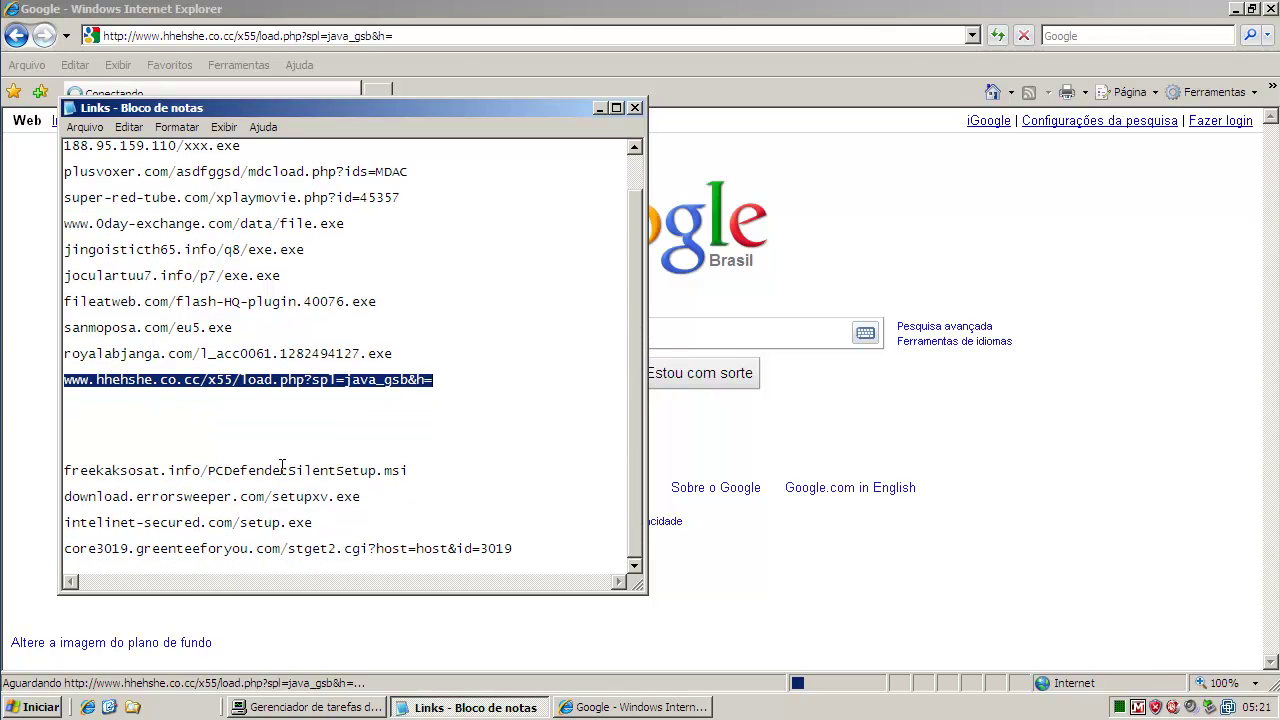
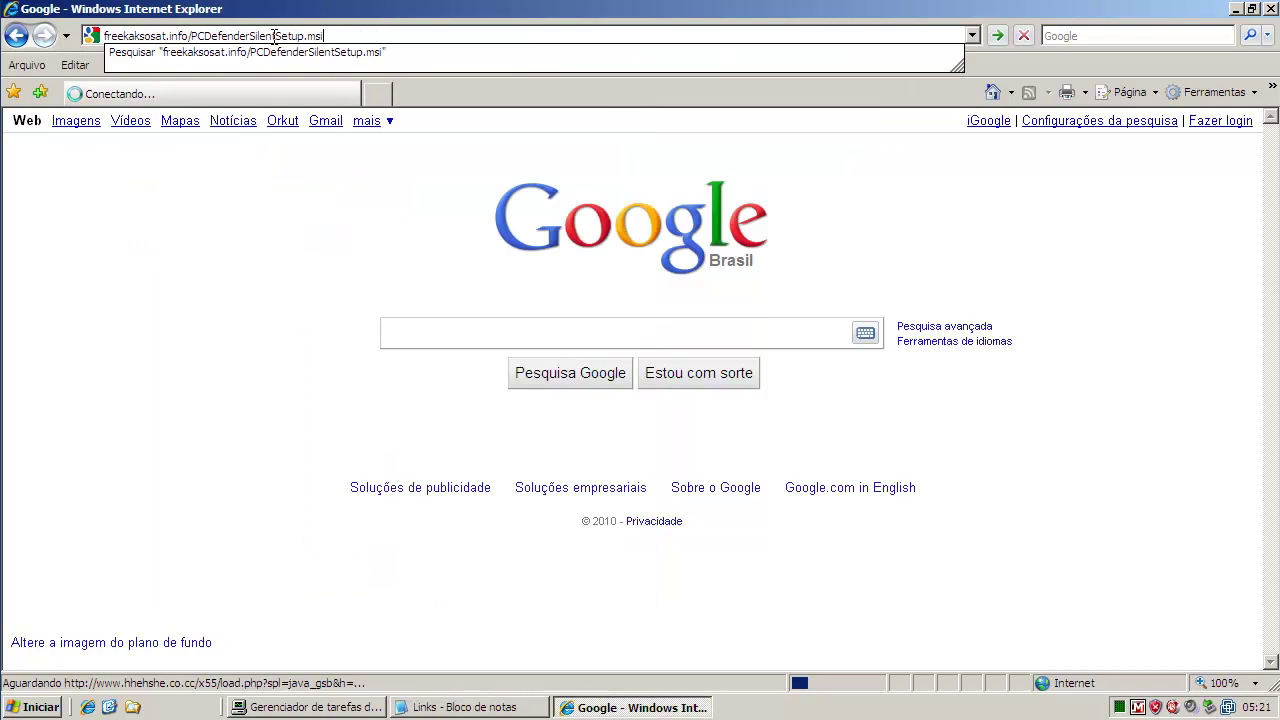
{"action": "key", "text": "Return"}
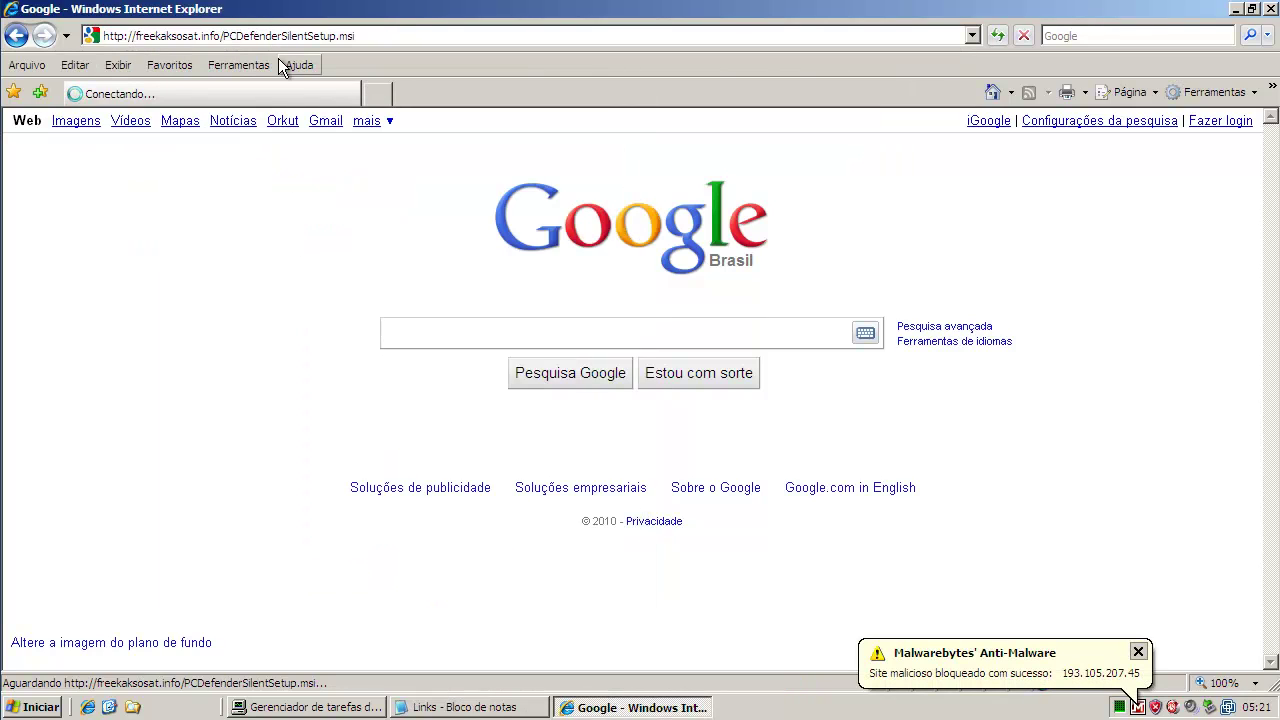
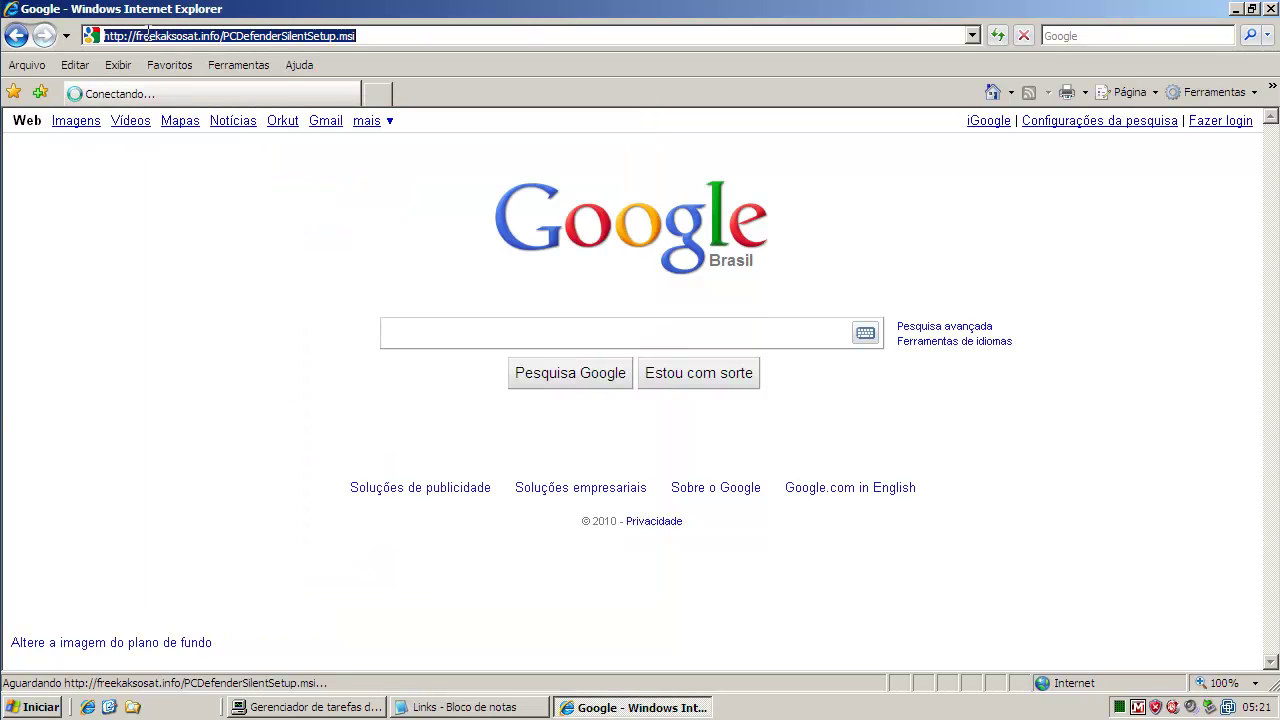
{"action": "type", "text": "download.errorsweeper.com/setupxv.exe"}
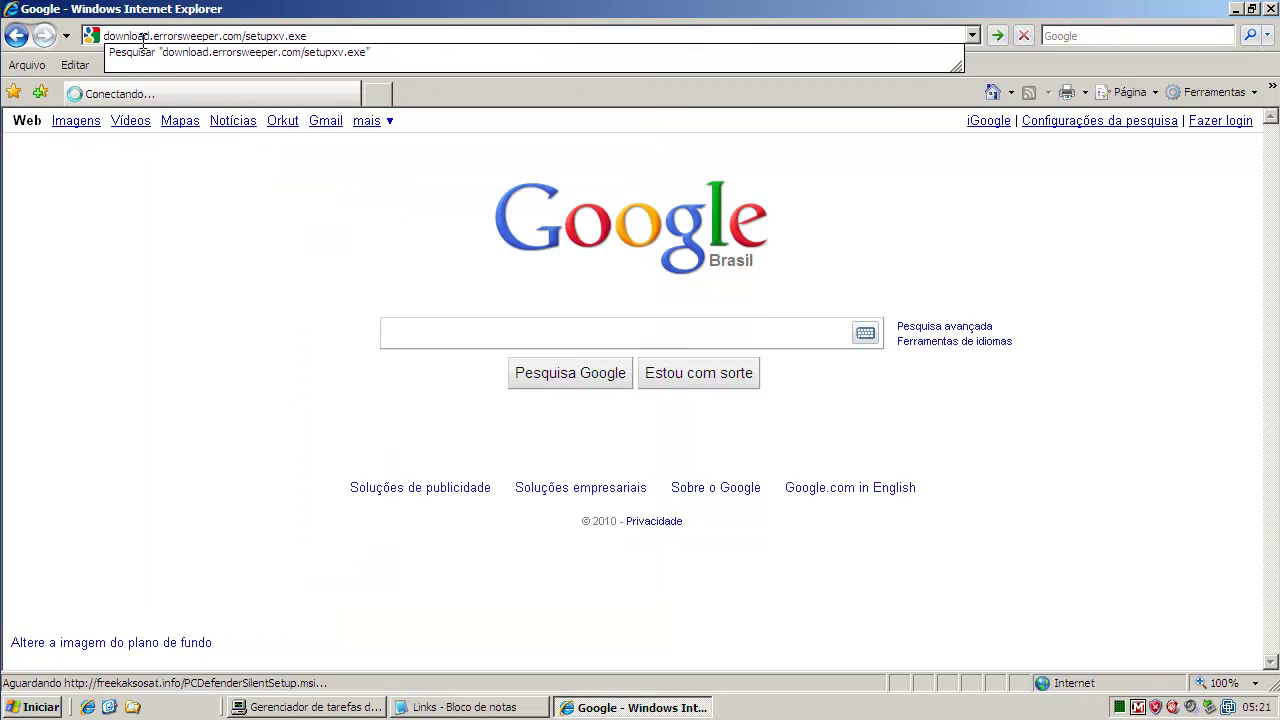
{"action": "key", "text": "Return"}
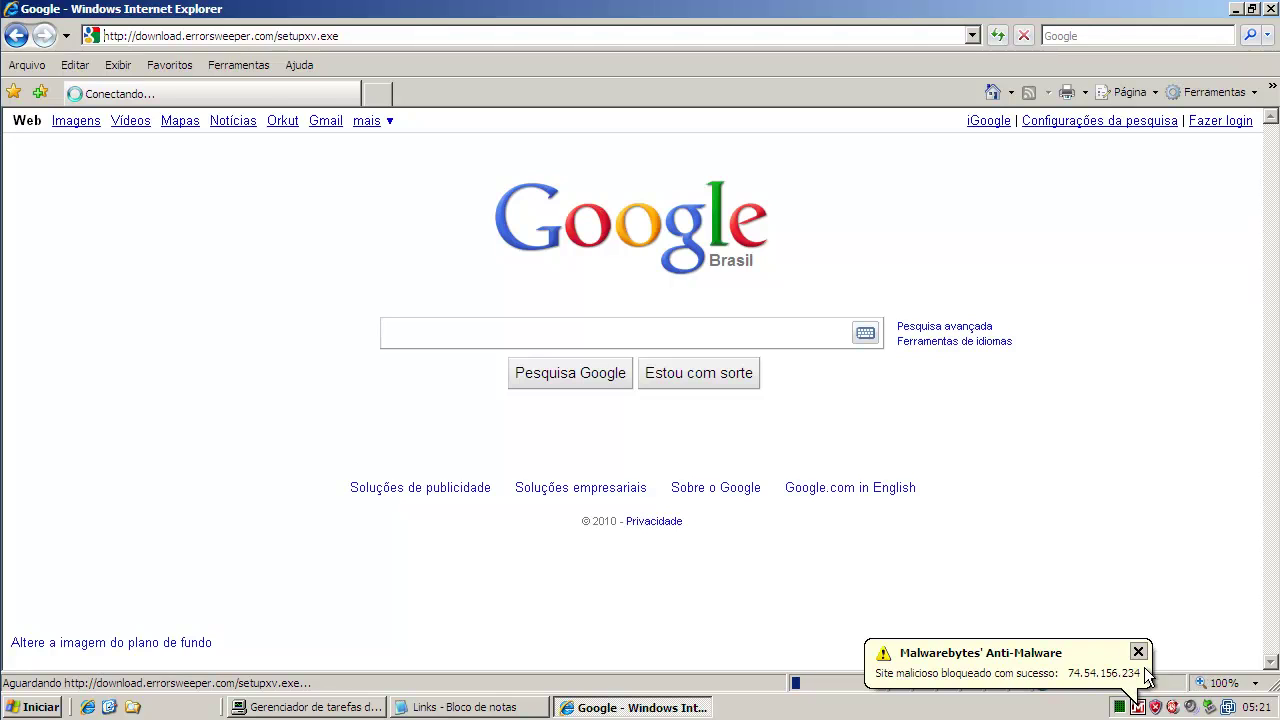
Copy intelinet-secured.com/setup.exe from the Links note and load it in the browser.
{"action": "left_click", "coordinate": [447, 706]}
{"action": "double_click", "coordinate": [133, 520]}
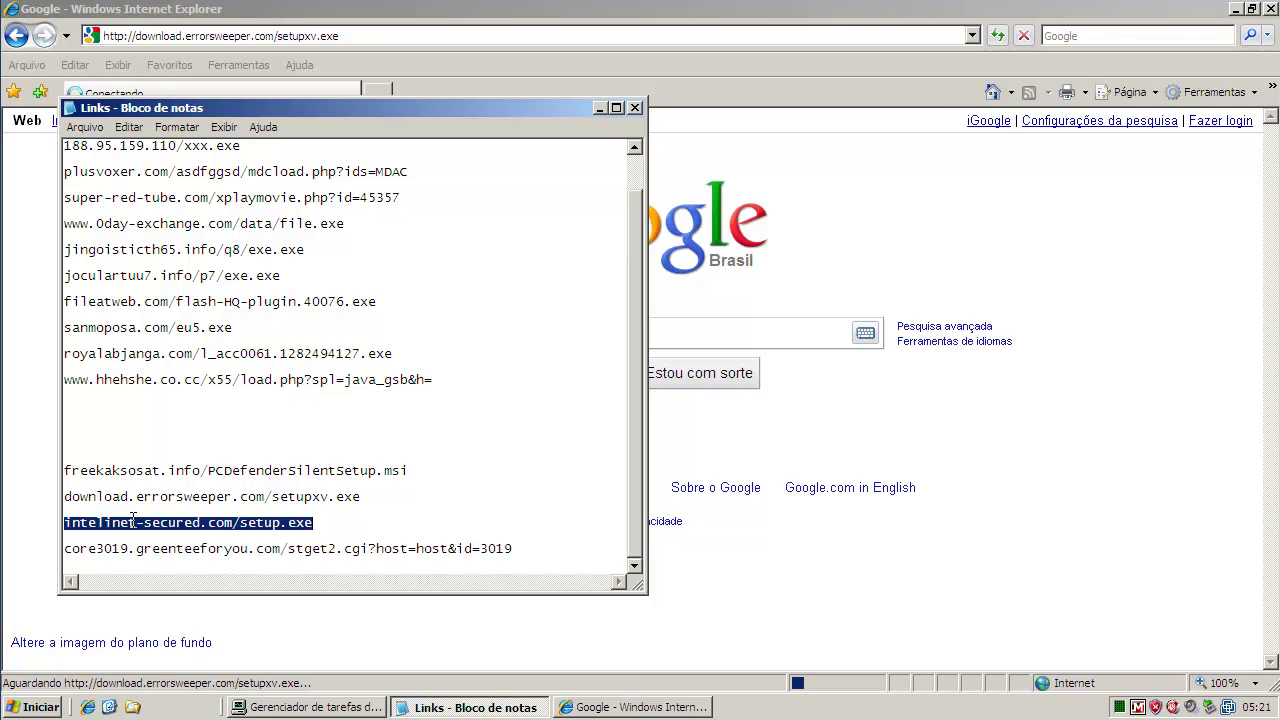
{"action": "right_click", "coordinate": [133, 520]}
{"action": "left_click", "coordinate": [167, 574]}
{"action": "left_click", "coordinate": [135, 37]}
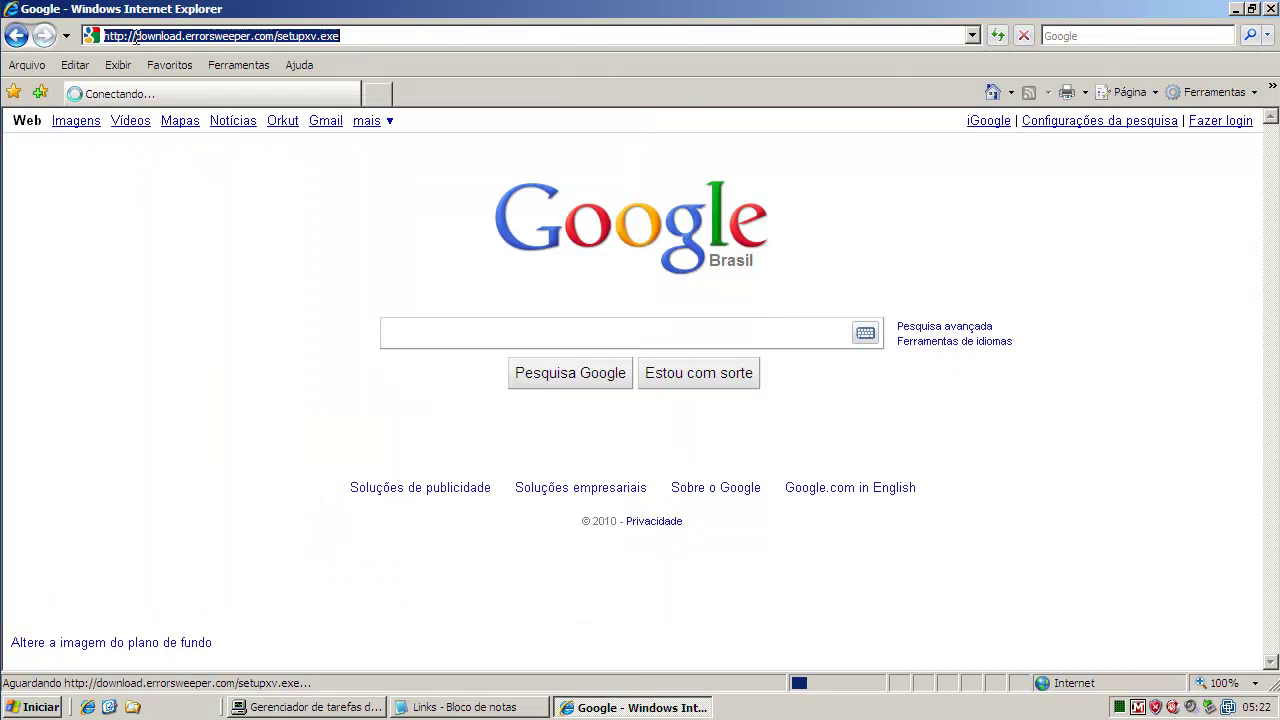
{"action": "key", "text": "ctrl+v"}
{"action": "key", "text": "Return"}
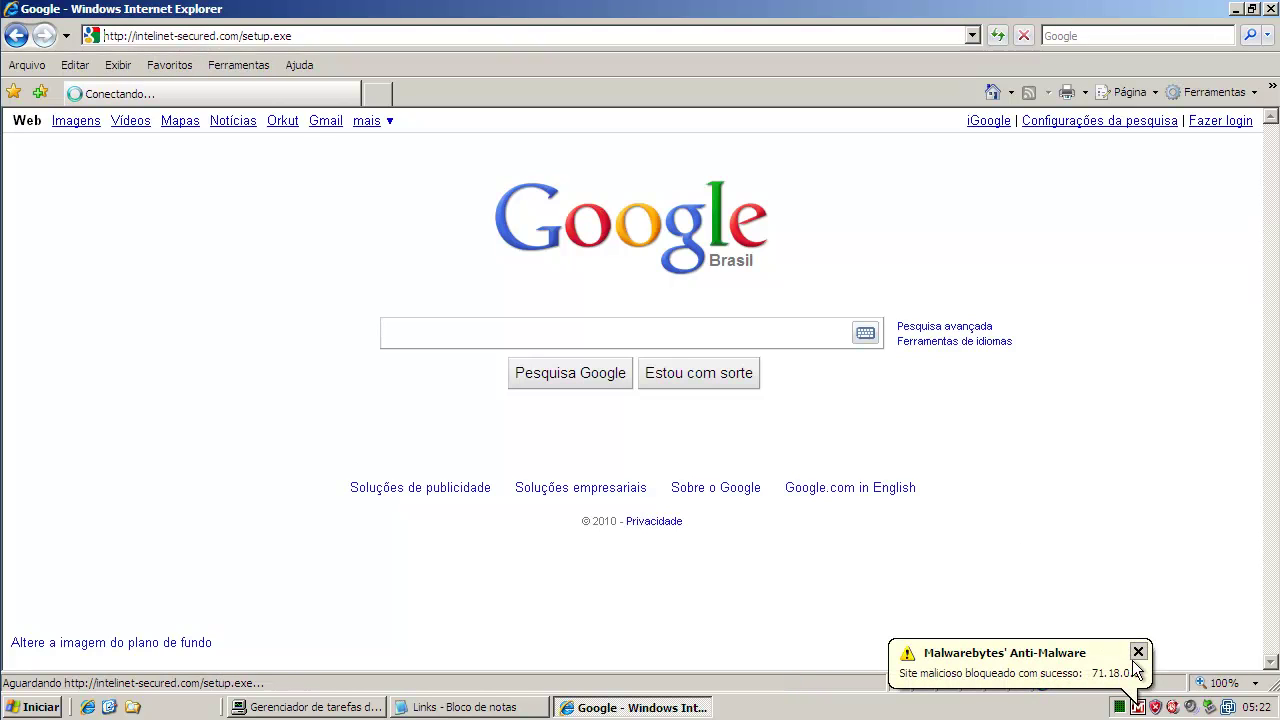
Load core3019.greenteeforyou.com/stget2.cgi?host=host&id=3019 from the Links note in the browser, and close both the note and the browser.
{"action": "left_click", "coordinate": [445, 710]}
{"action": "double_click", "coordinate": [389, 548]}
{"action": "right_click", "coordinate": [389, 548]}
{"action": "left_click", "coordinate": [432, 602]}
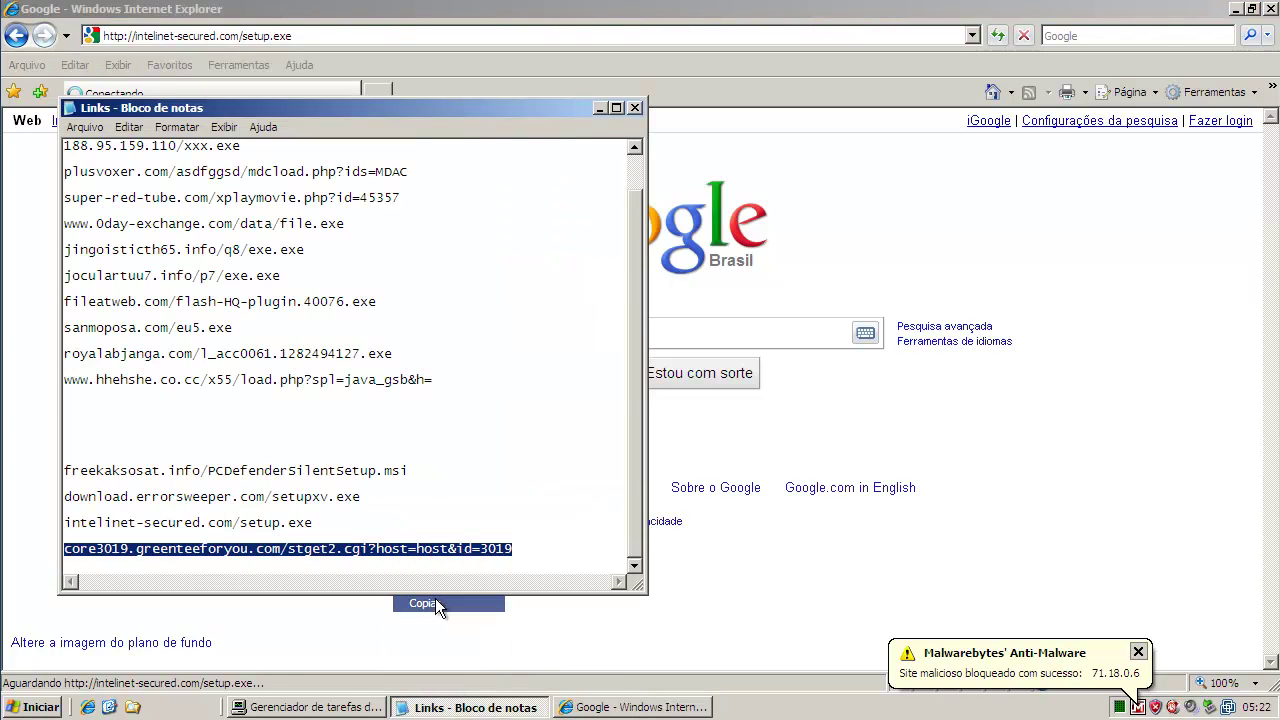
{"action": "left_click", "coordinate": [640, 108]}
{"action": "left_click", "coordinate": [400, 35]}
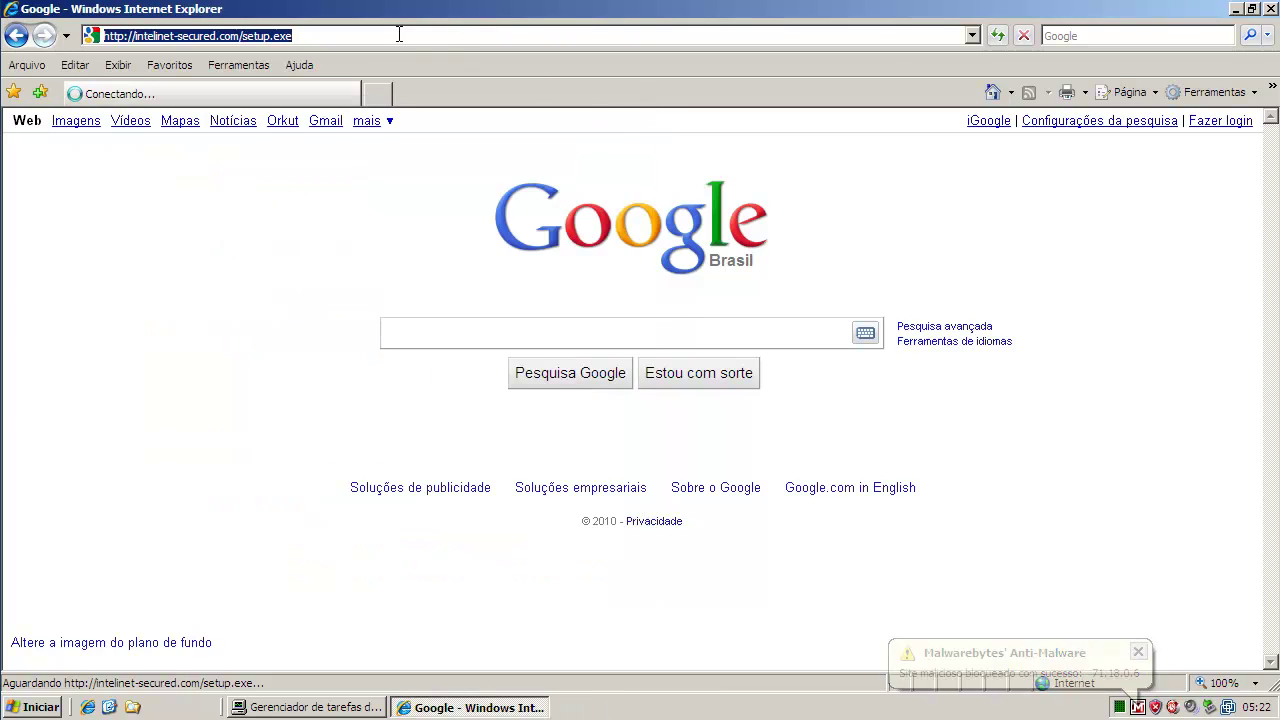
{"action": "key", "text": "ctrl+v"}
{"action": "key", "text": "Return"}
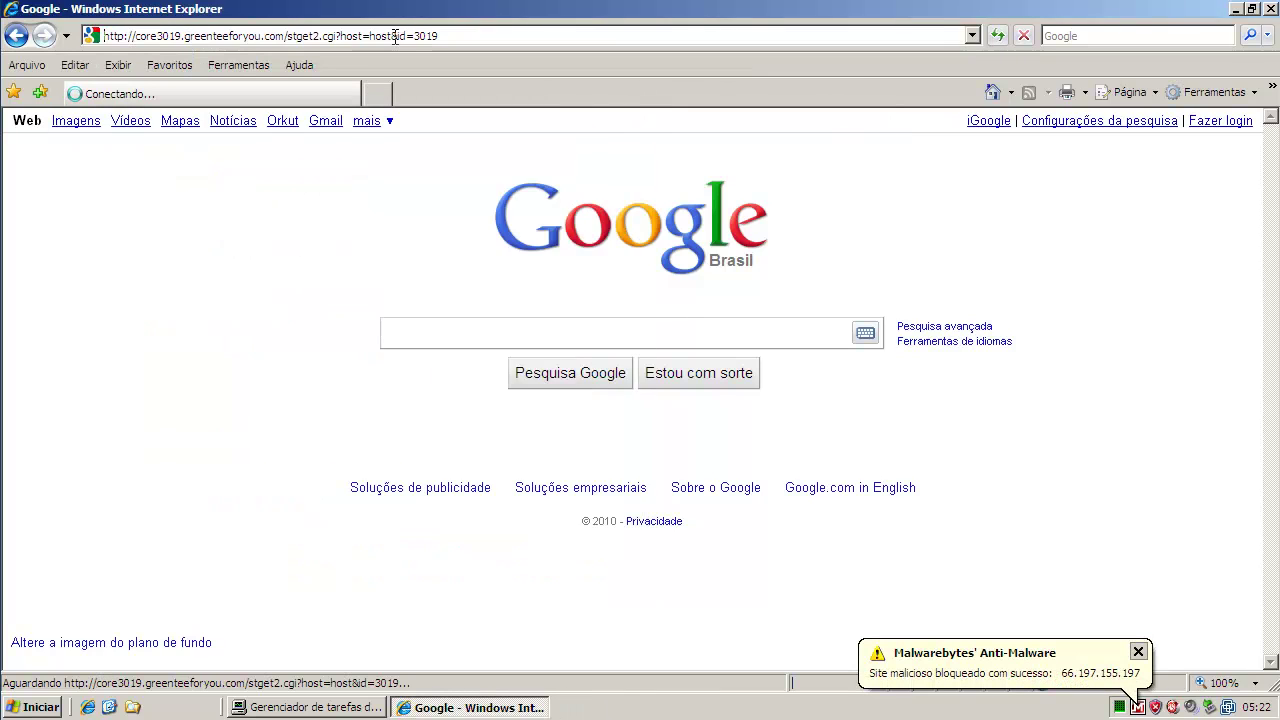
{"action": "left_click", "coordinate": [1138, 652]}
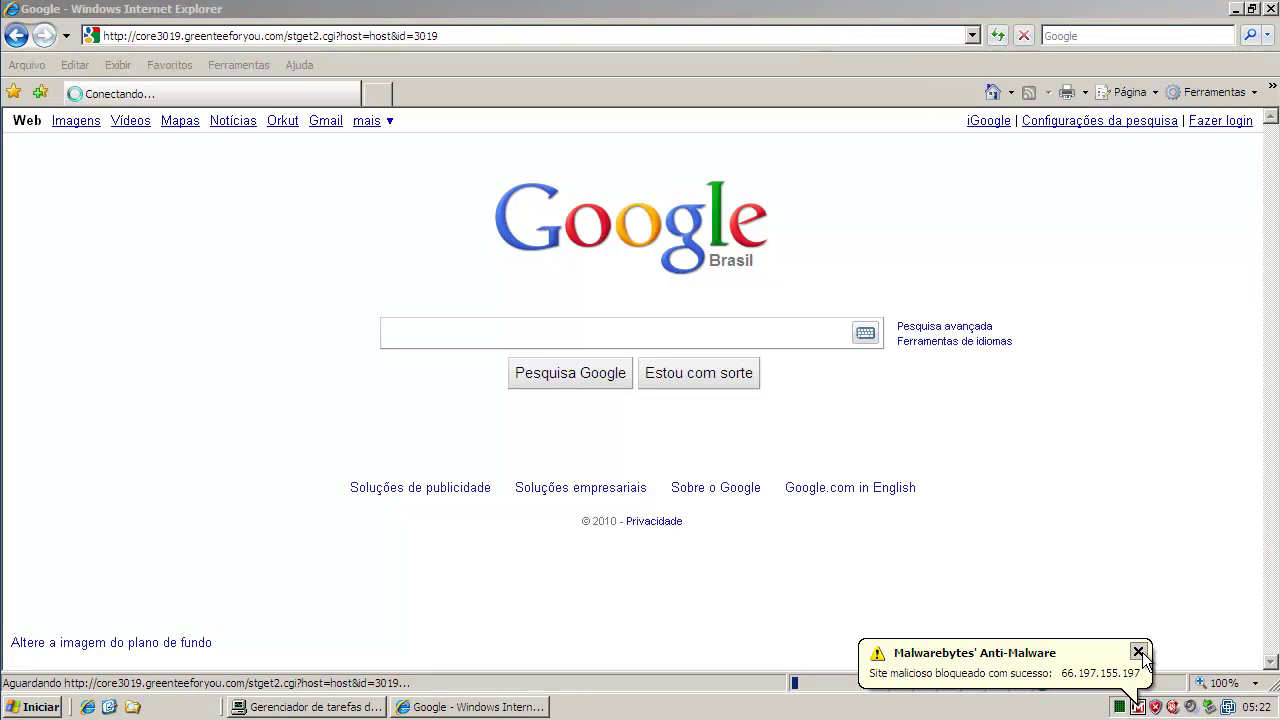
{"action": "left_click", "coordinate": [1270, 10]}
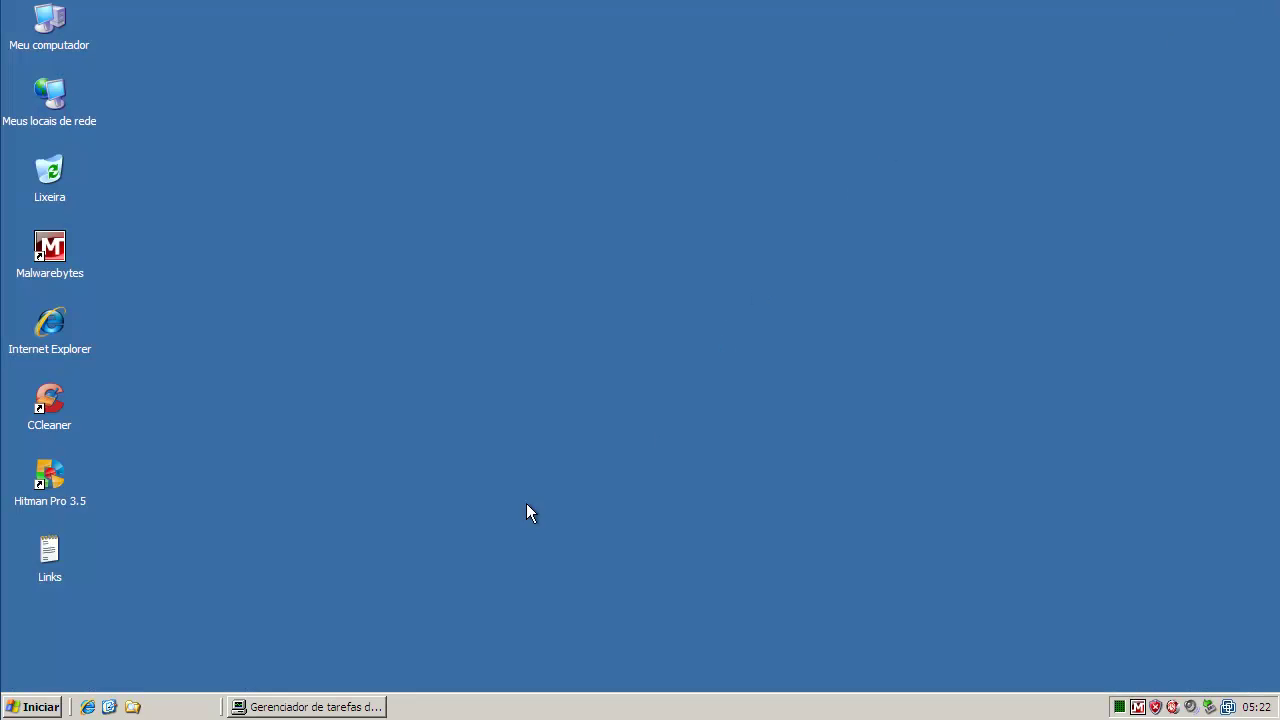
Examine the running processes in the Windows Task Manager and close it.
{"action": "left_click", "coordinate": [366, 710]}
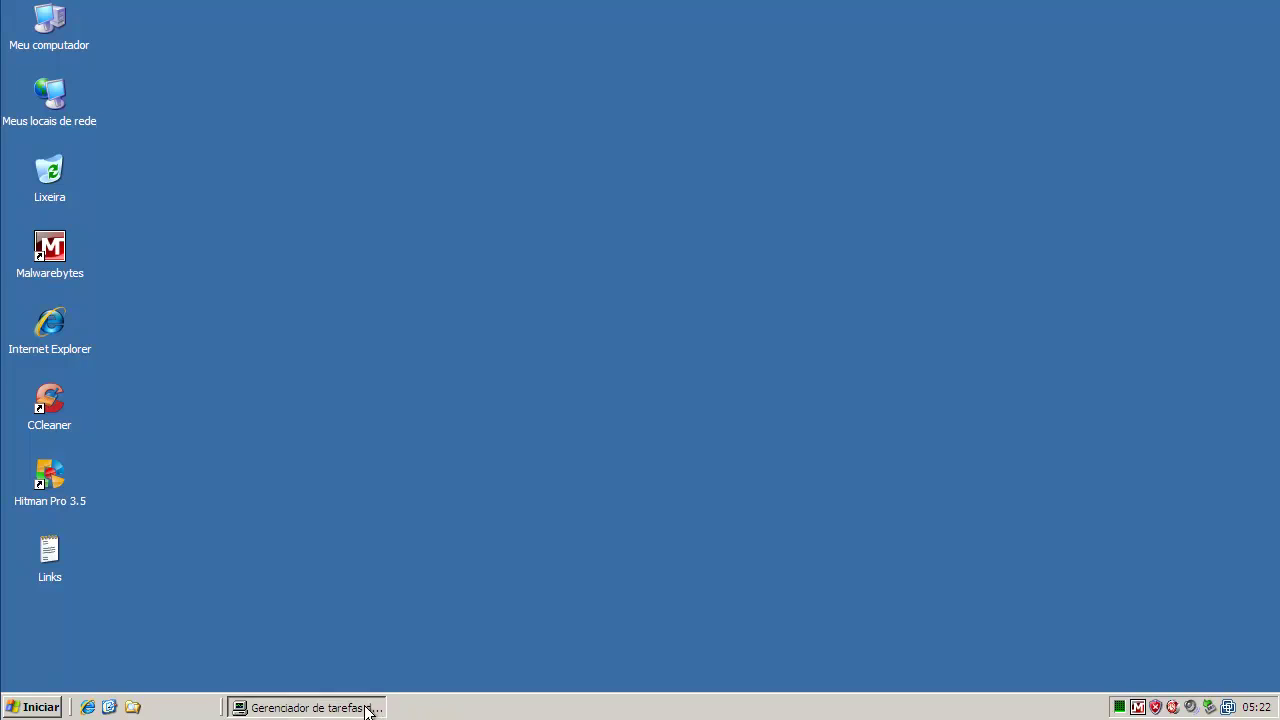
{"action": "left_click_drag", "start_coordinate": [383, 223], "coordinate": [389, 140]}
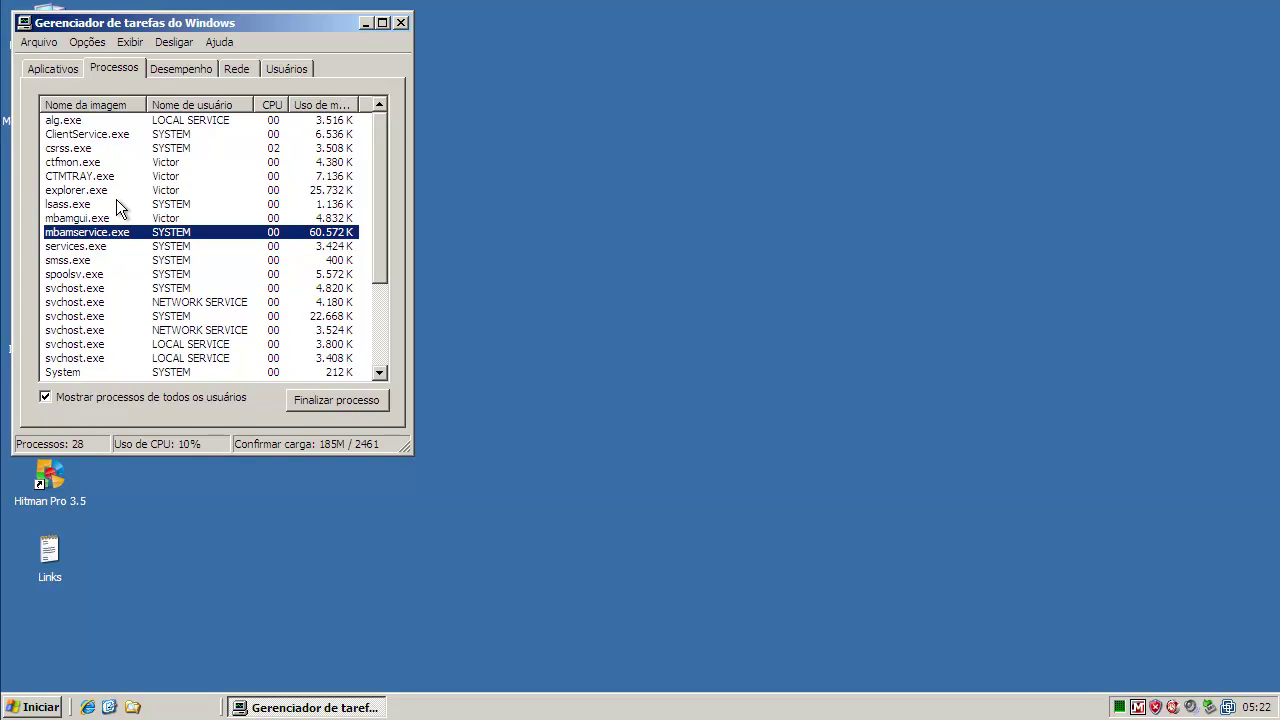
{"action": "left_click_drag", "start_coordinate": [377, 181], "coordinate": [393, 136]}
{"action": "left_click", "coordinate": [400, 22]}
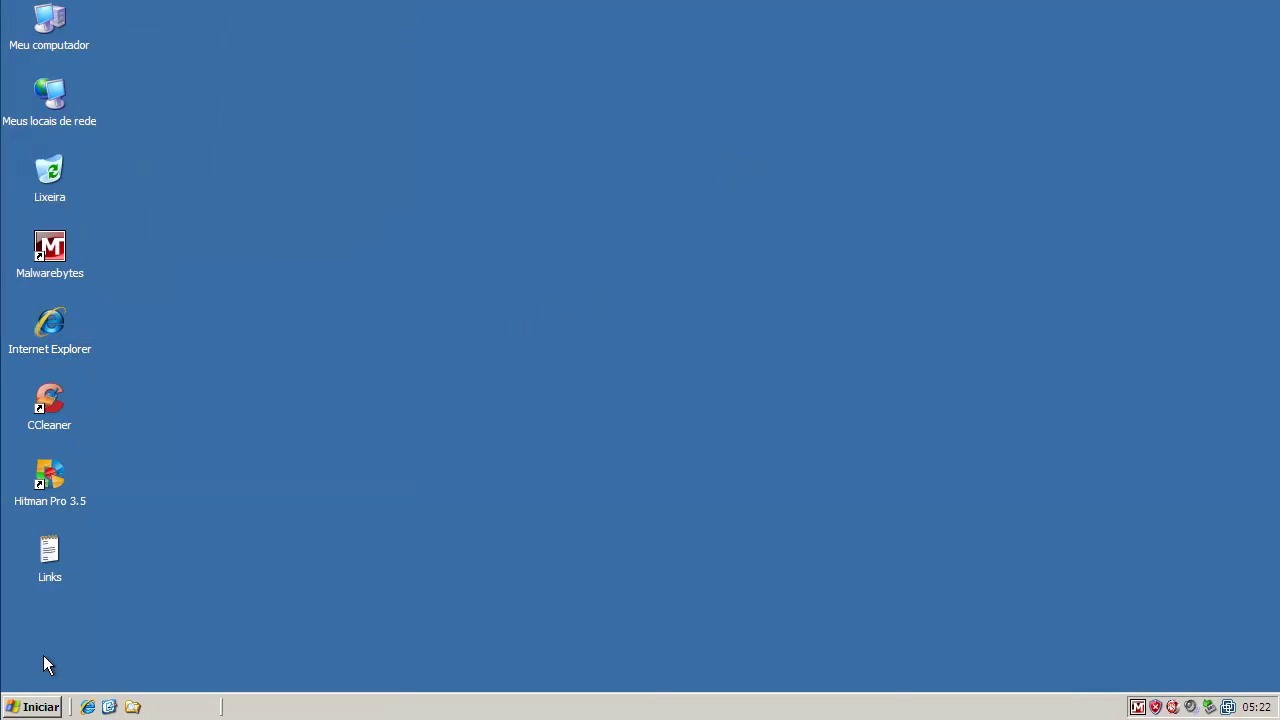
Restart the computer.
{"action": "left_click", "coordinate": [40, 706]}
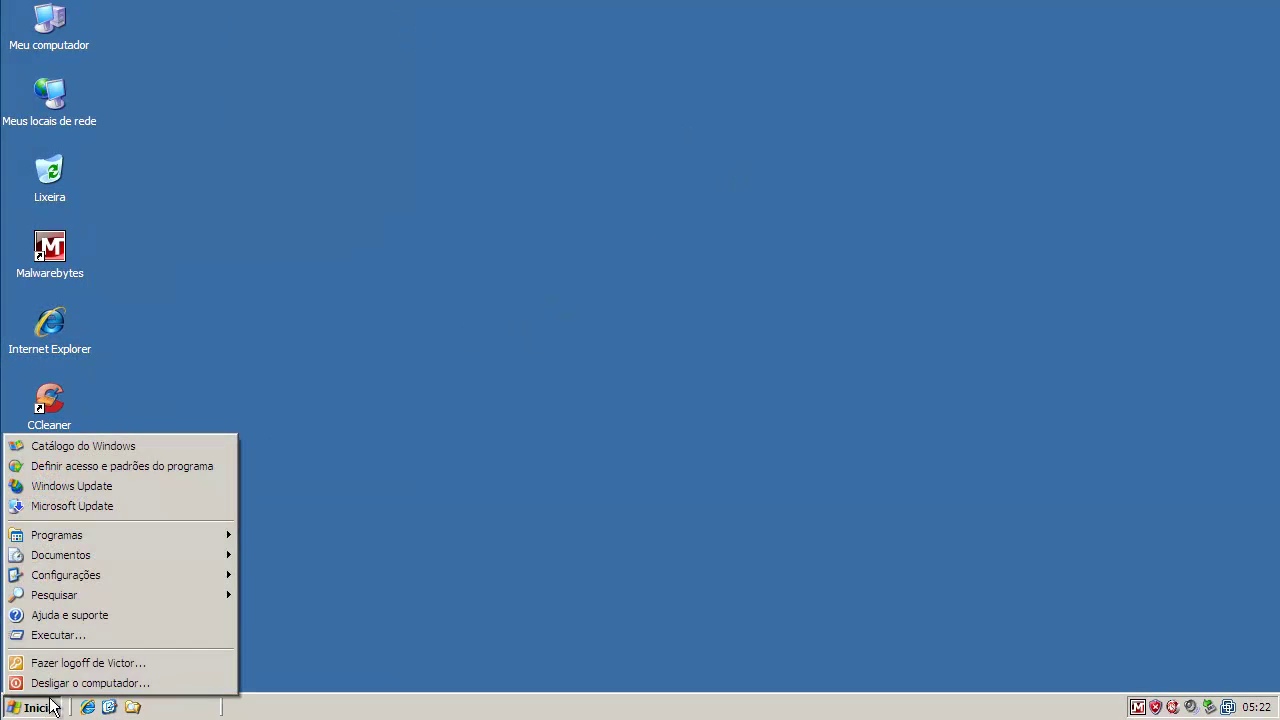
{"action": "left_click", "coordinate": [149, 684]}
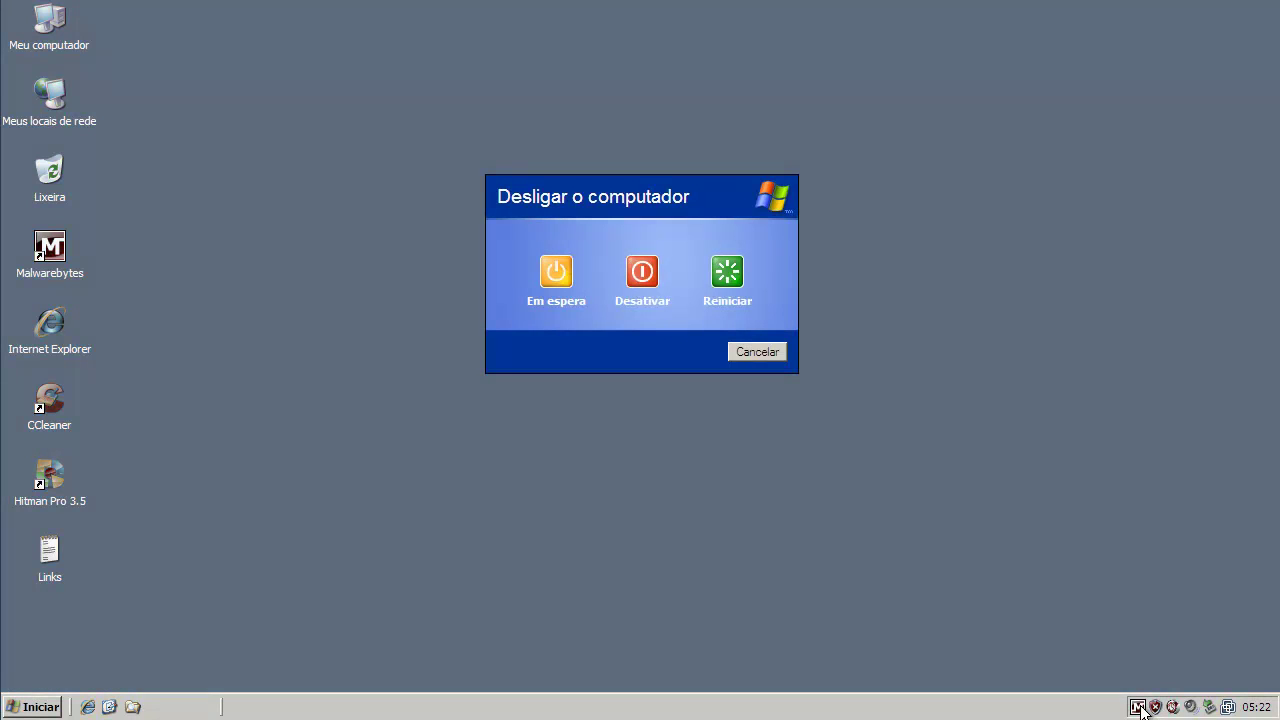
{"action": "left_click", "coordinate": [720, 280]}
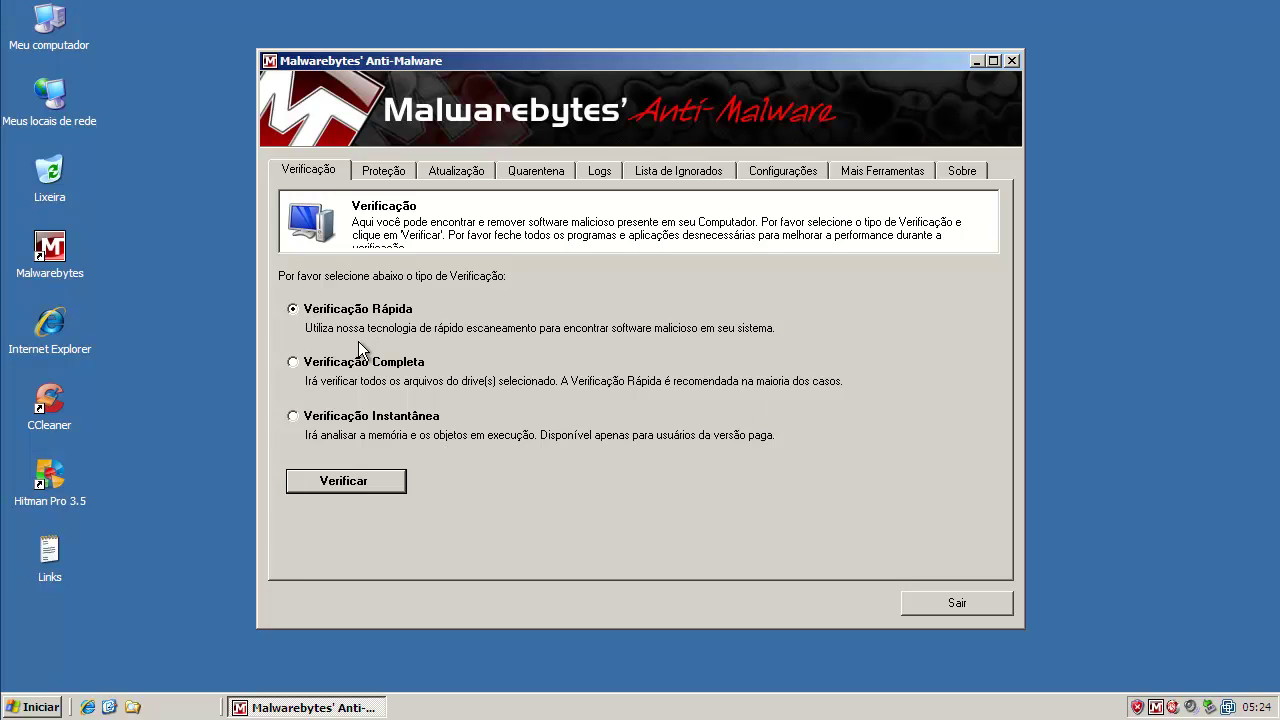
Run a full scan (Verificação Completa) of drive C: in Malwarebytes' Anti-Malware.
{"action": "left_click", "coordinate": [293, 364]}
{"action": "left_click", "coordinate": [376, 483]}
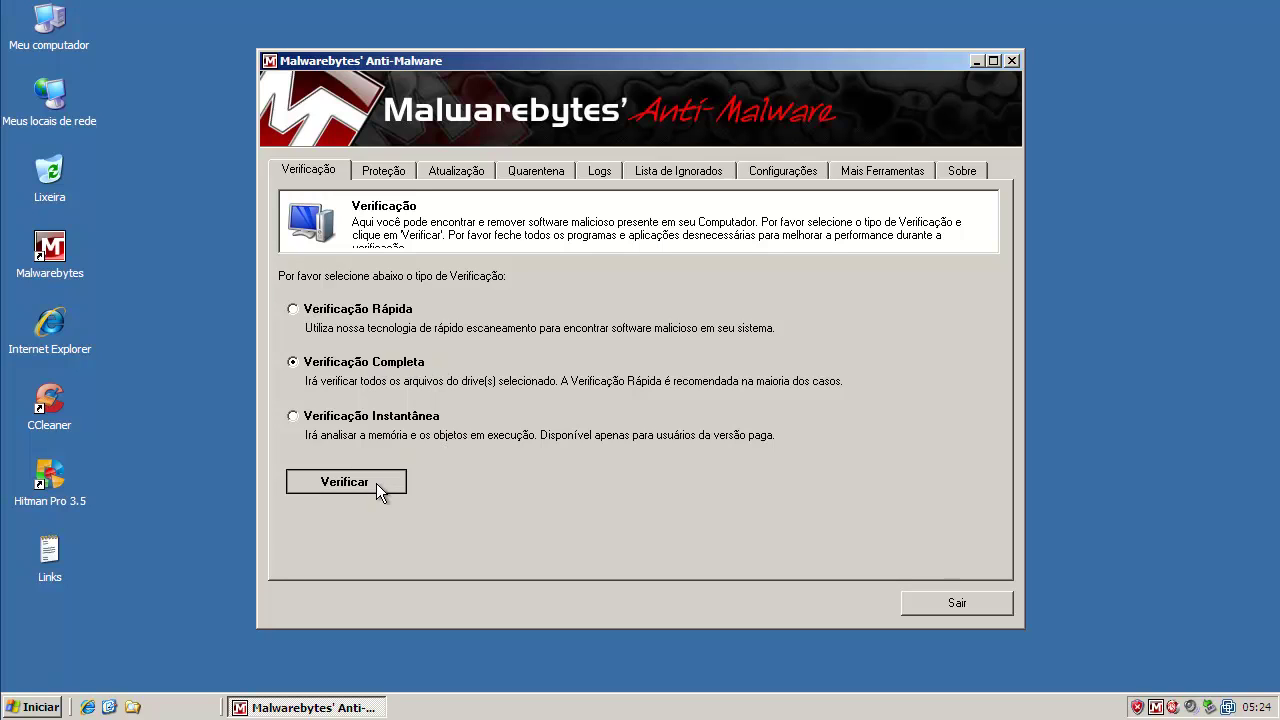
{"action": "left_click", "coordinate": [755, 491]}
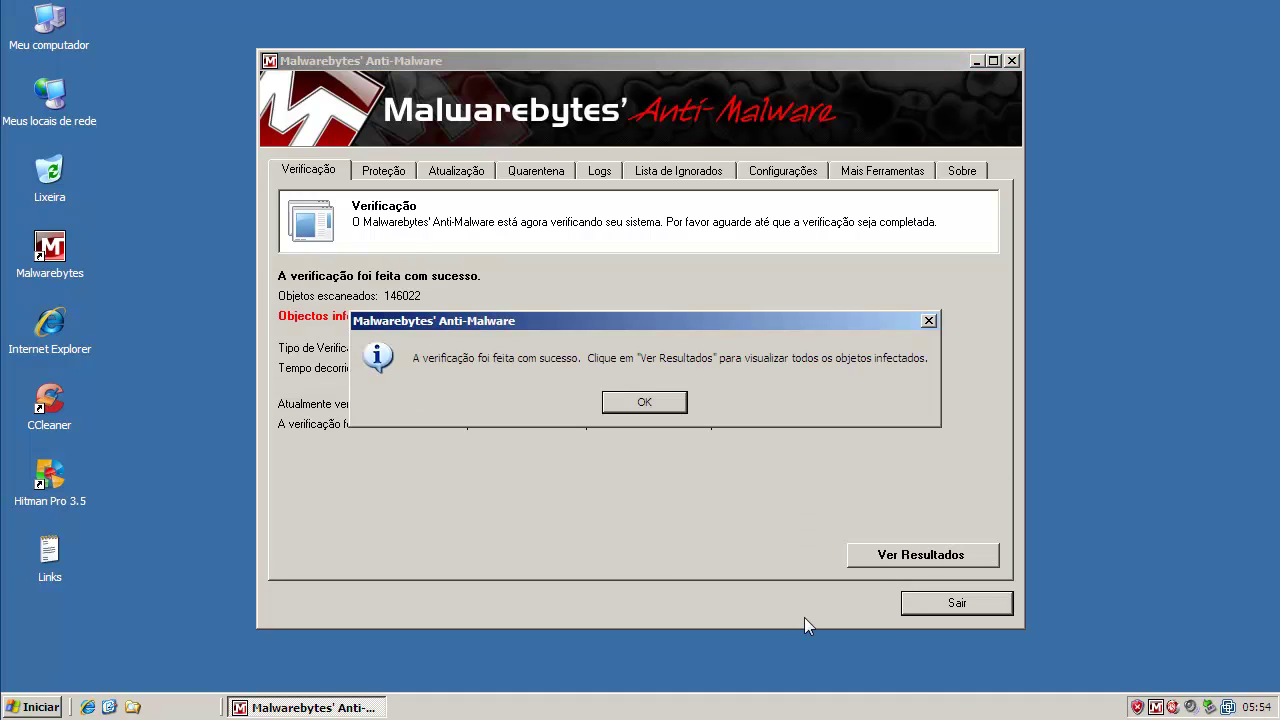
Open the scan results and examine the detected items, widening the Fabricante and Ítem columns to read the threat names and paths.
{"action": "left_click", "coordinate": [654, 403]}
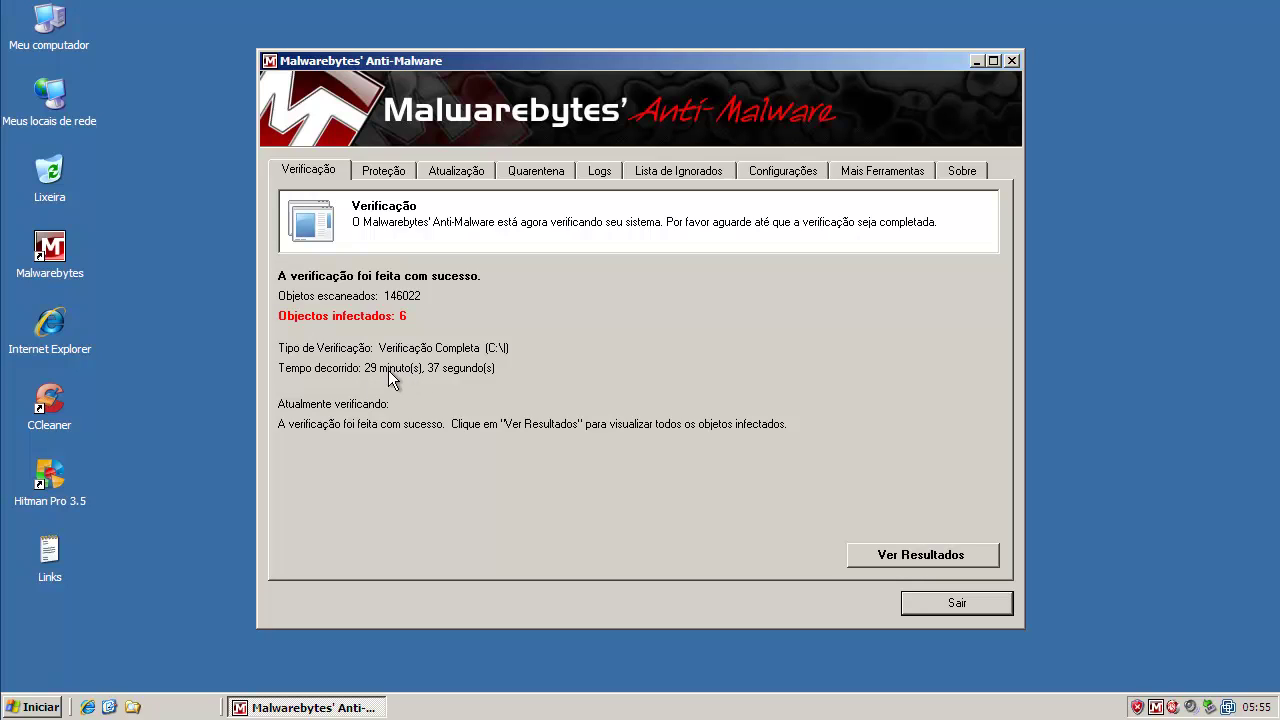
{"action": "left_click", "coordinate": [907, 558]}
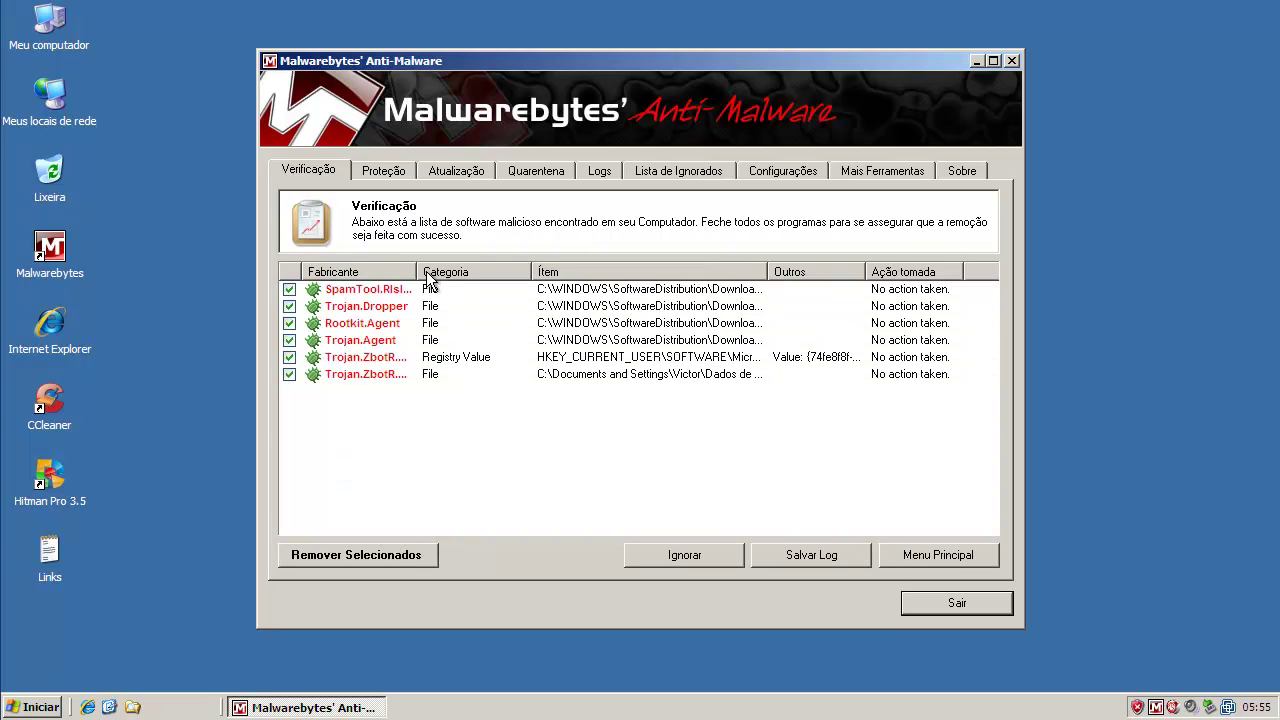
{"action": "left_click_drag", "start_coordinate": [416, 271], "coordinate": [468, 271]}
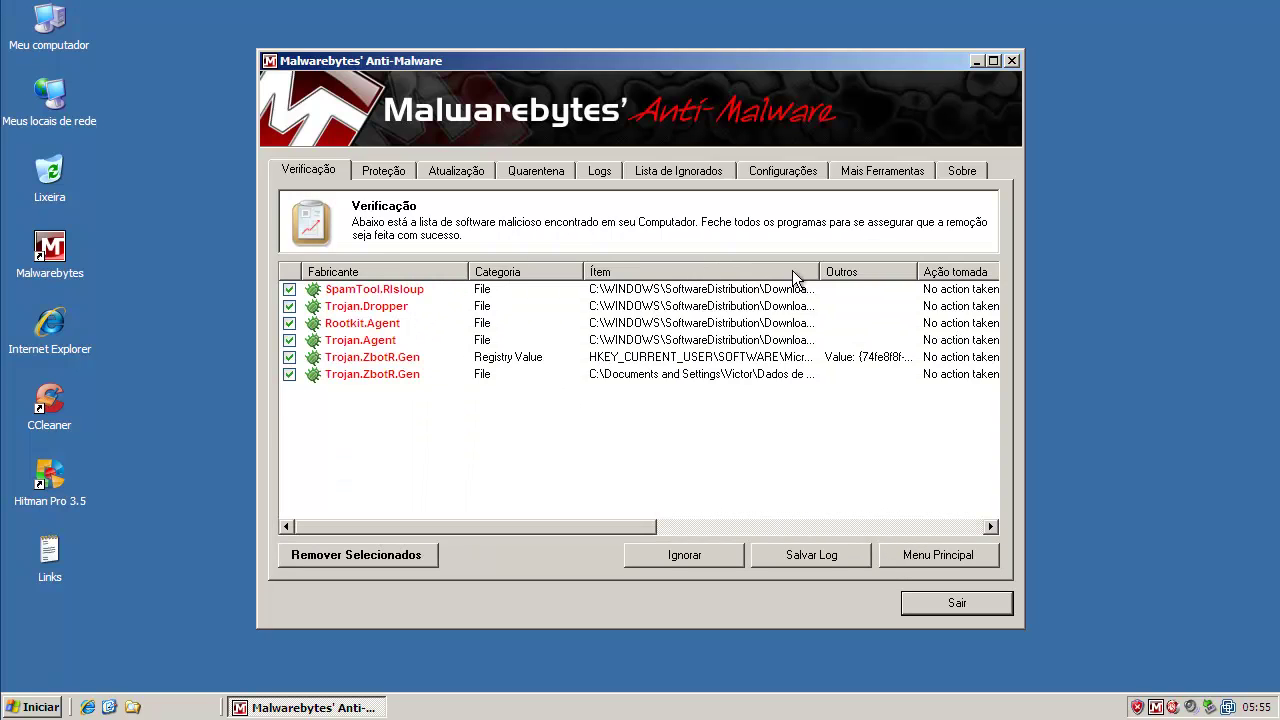
{"action": "left_click_drag", "start_coordinate": [819, 271], "coordinate": [958, 271]}
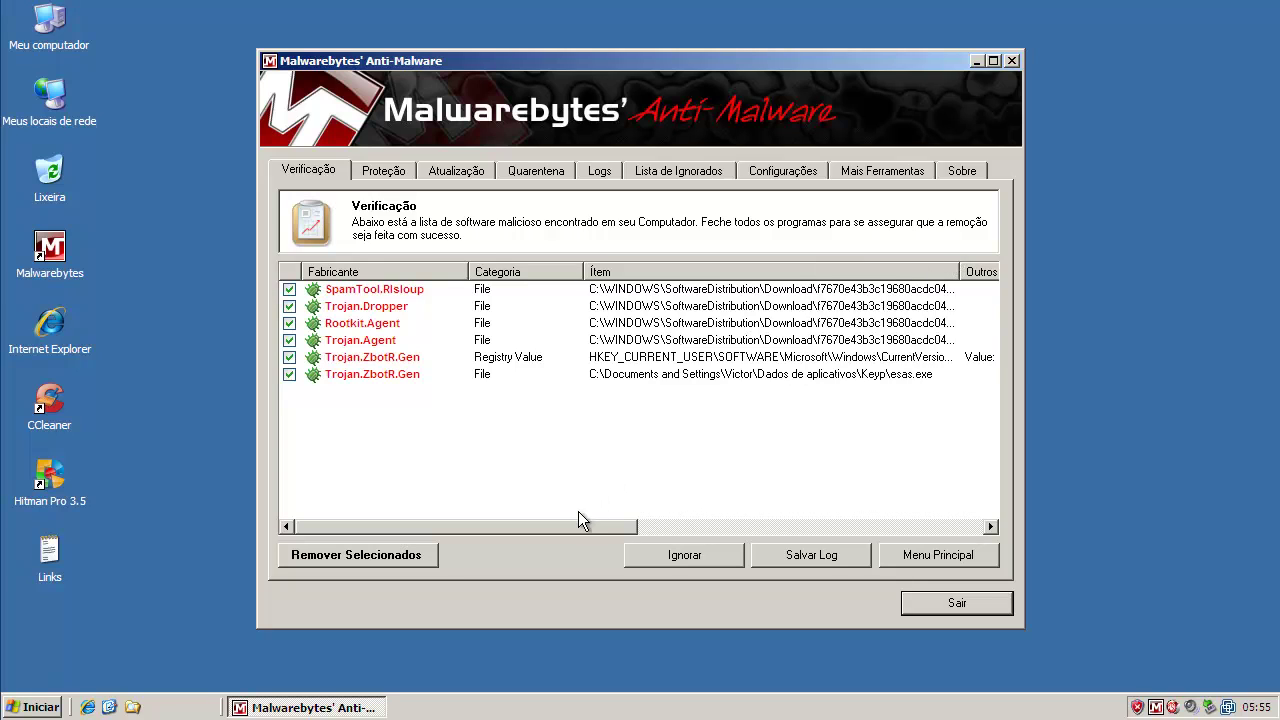
{"action": "left_click_drag", "start_coordinate": [421, 527], "coordinate": [607, 528]}
{"action": "left_click_drag", "start_coordinate": [878, 268], "coordinate": [925, 268]}
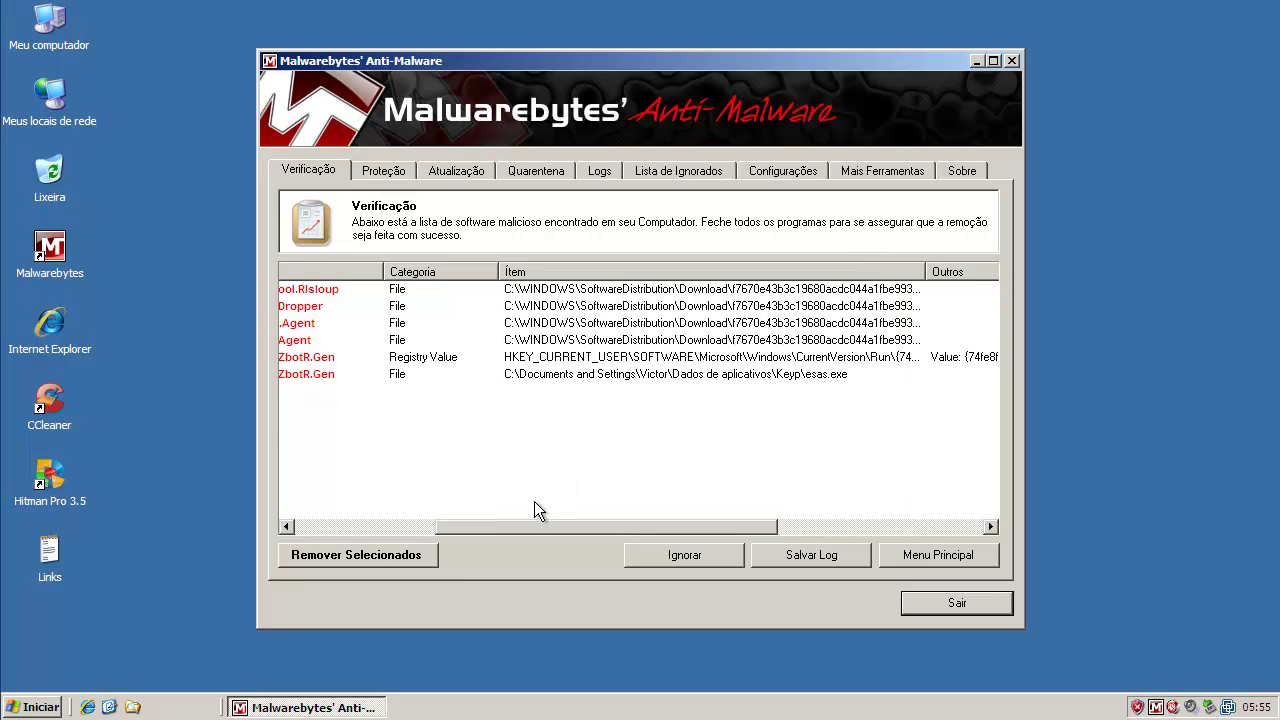
{"action": "left_click_drag", "start_coordinate": [519, 523], "coordinate": [366, 529]}
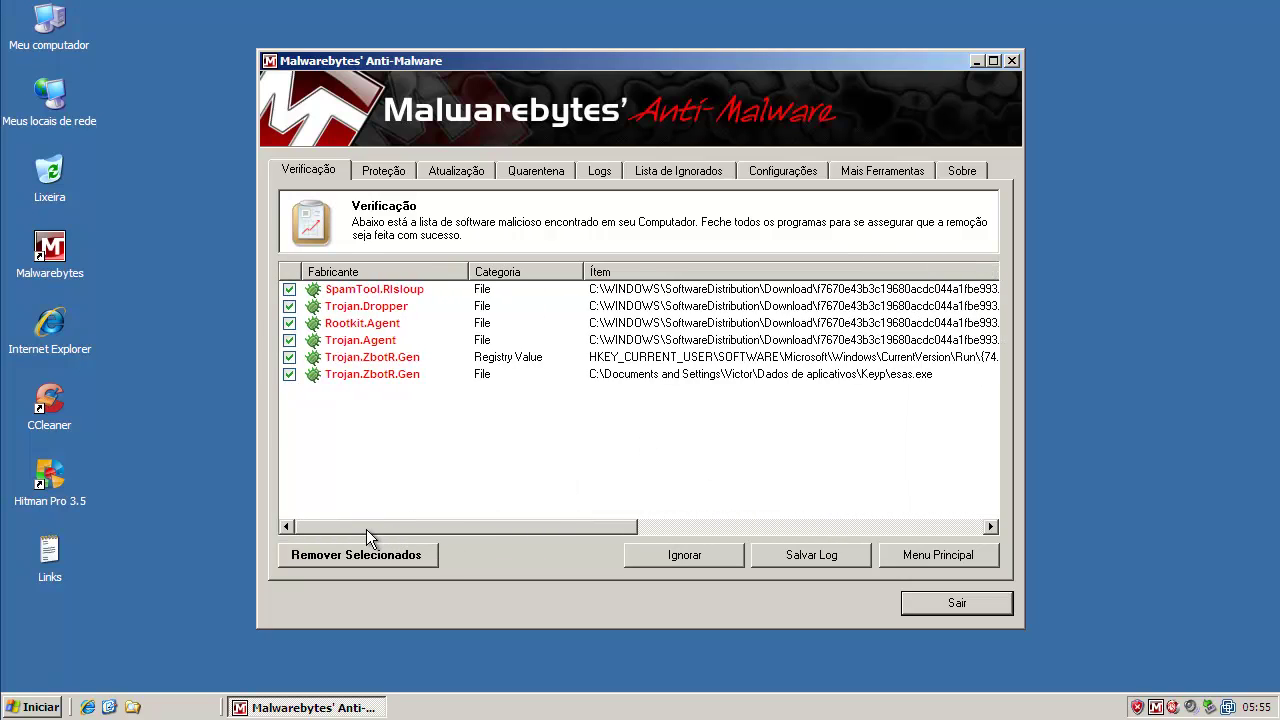
{"action": "left_click", "coordinate": [373, 293]}
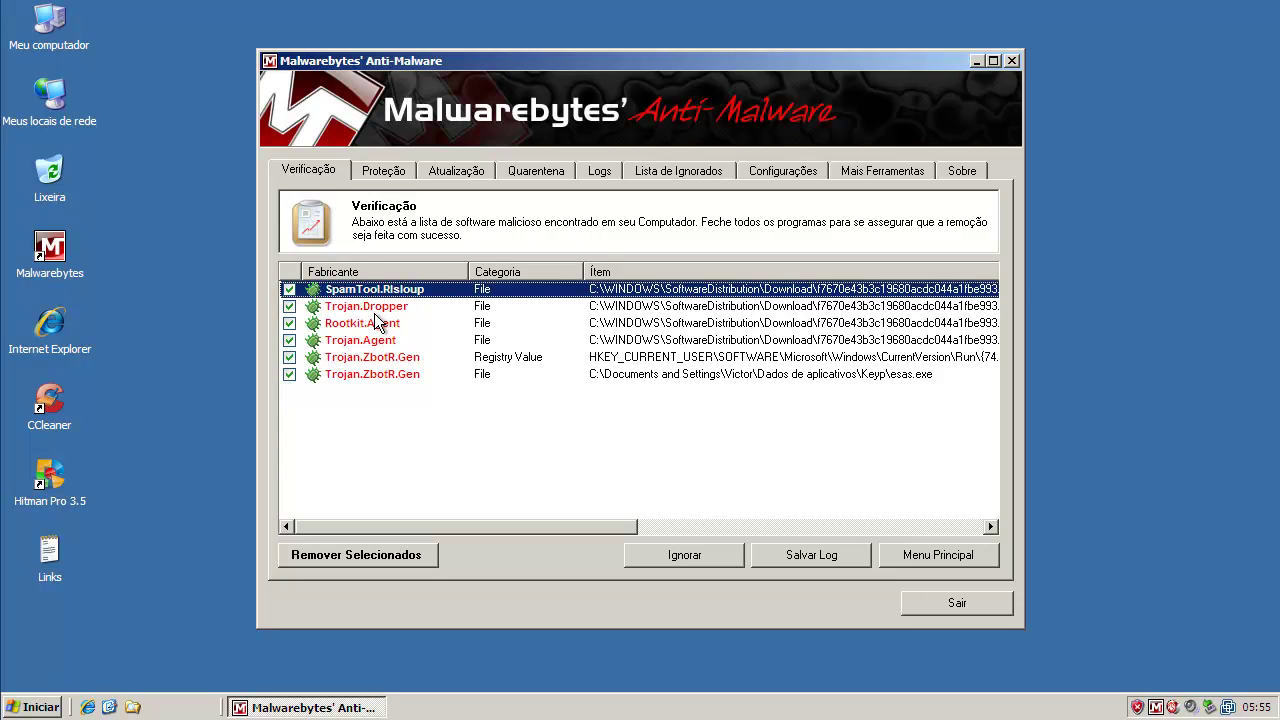
{"action": "left_click", "coordinate": [382, 312]}
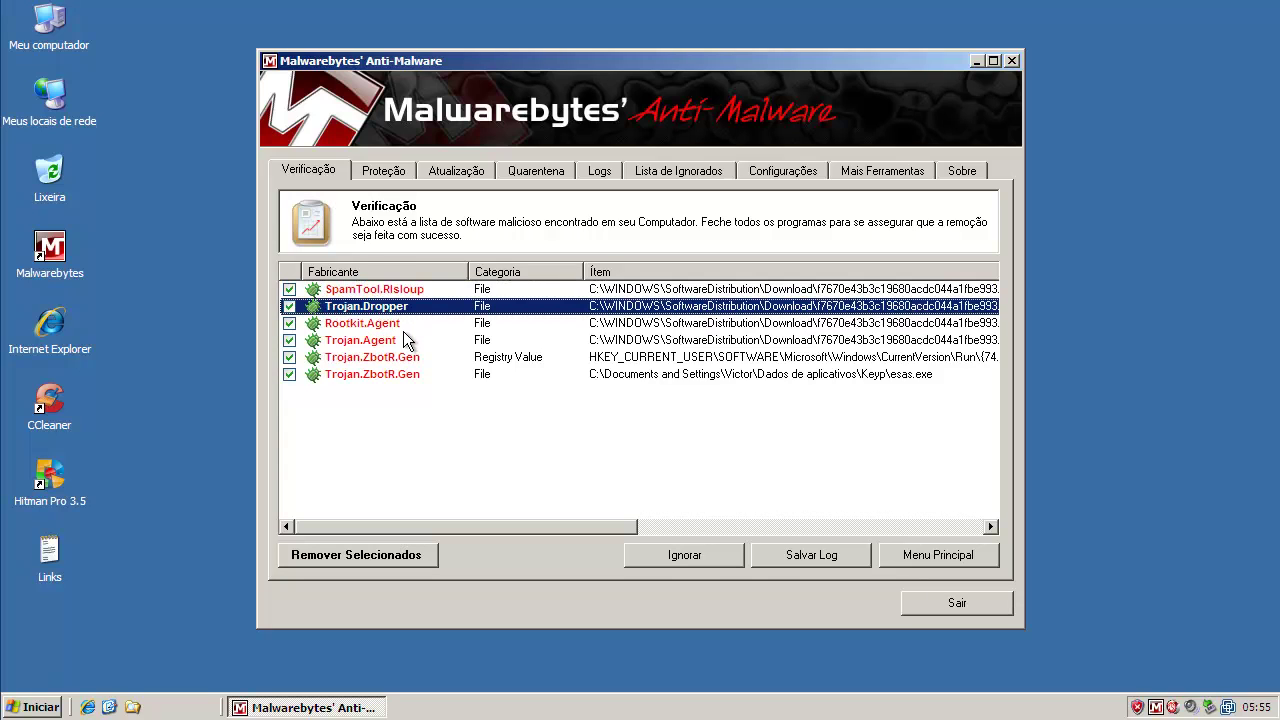
{"action": "left_click", "coordinate": [386, 326]}
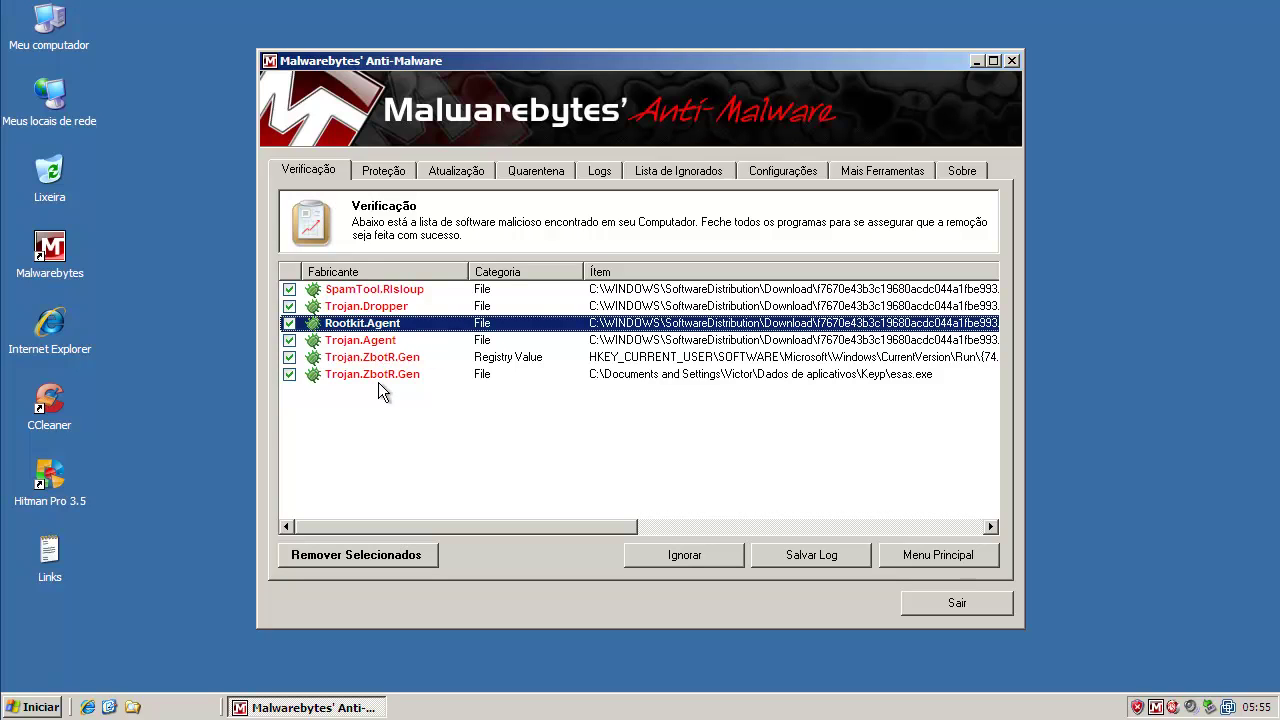
Remove all checked detections, close the scan log, and restart the computer to complete the removal.
{"action": "left_click", "coordinate": [360, 555]}
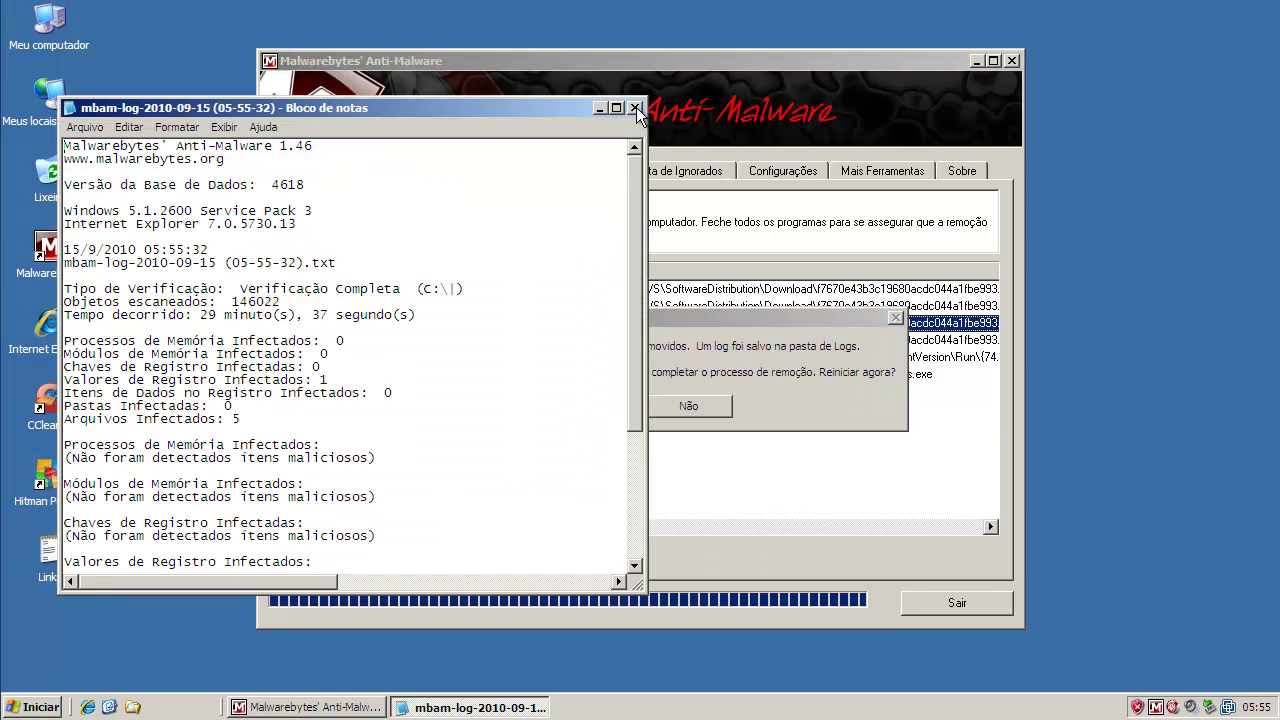
{"action": "left_click", "coordinate": [635, 108]}
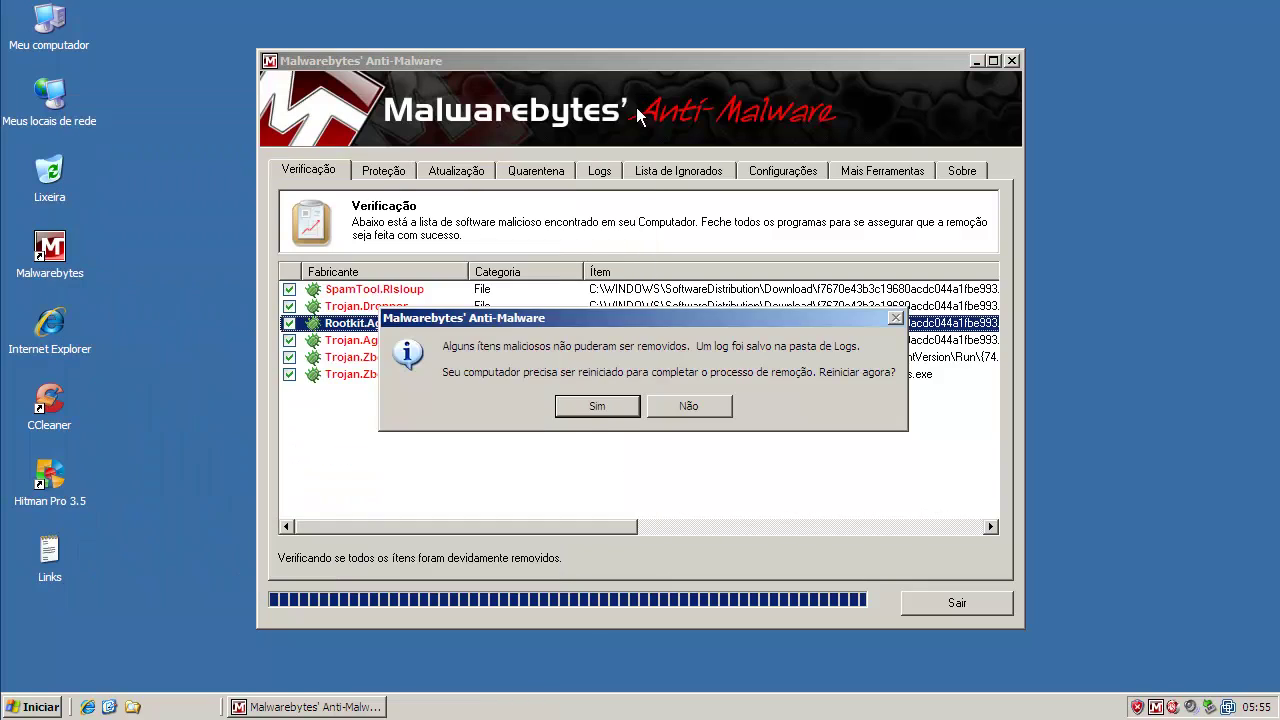
{"action": "left_click", "coordinate": [596, 406]}
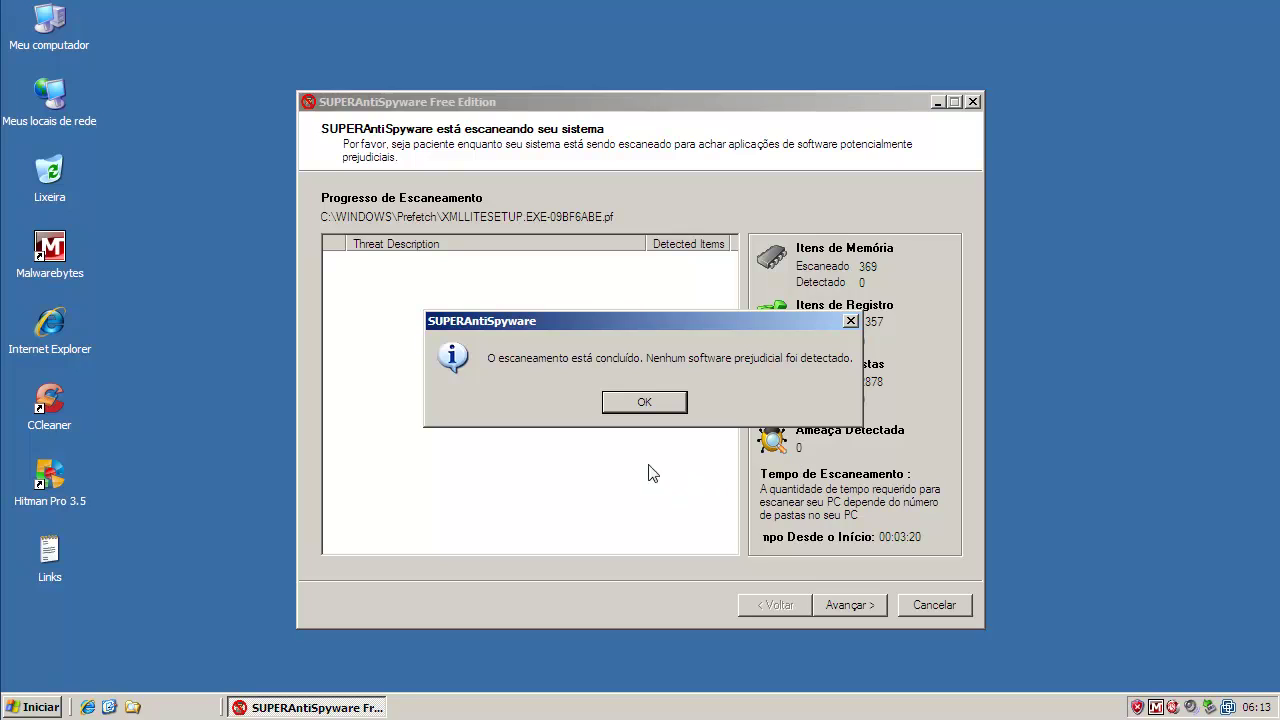
Close the completed SUPERAntiSpyware scan, run a Hitman Pro 3.5 scan of the system and close its results.
{"action": "left_click", "coordinate": [628, 405]}
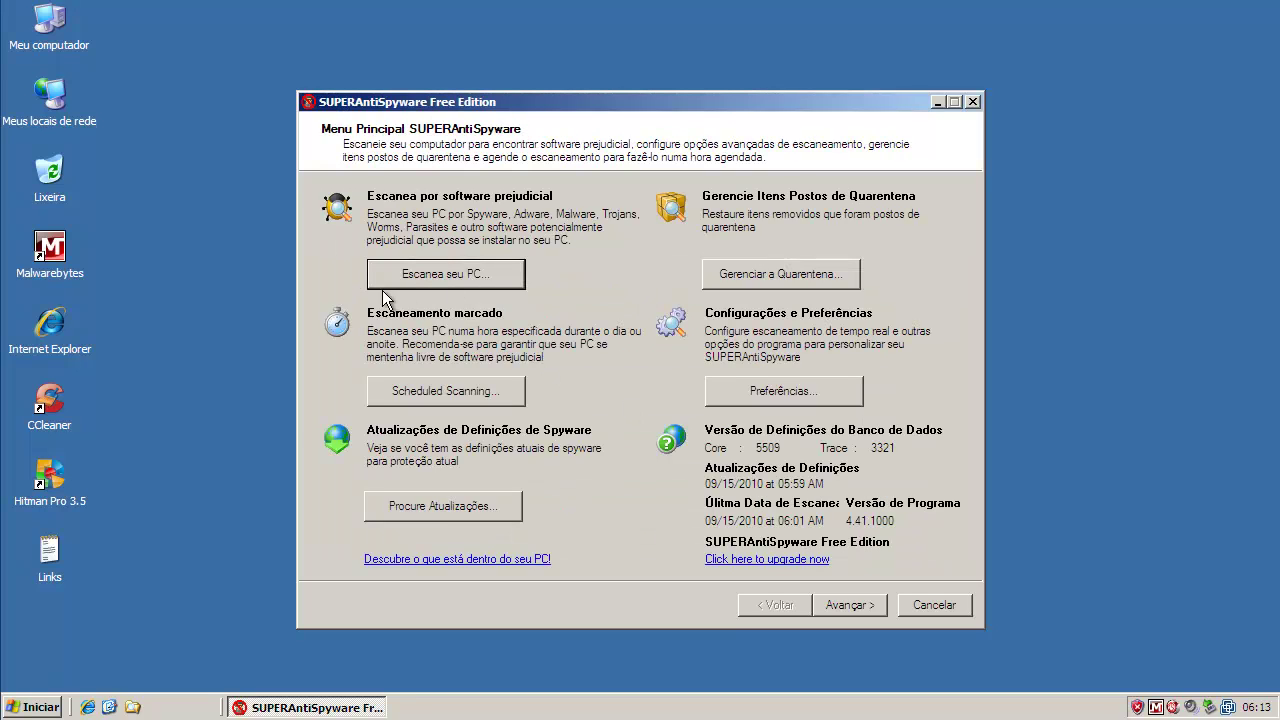
{"action": "left_click", "coordinate": [938, 610]}
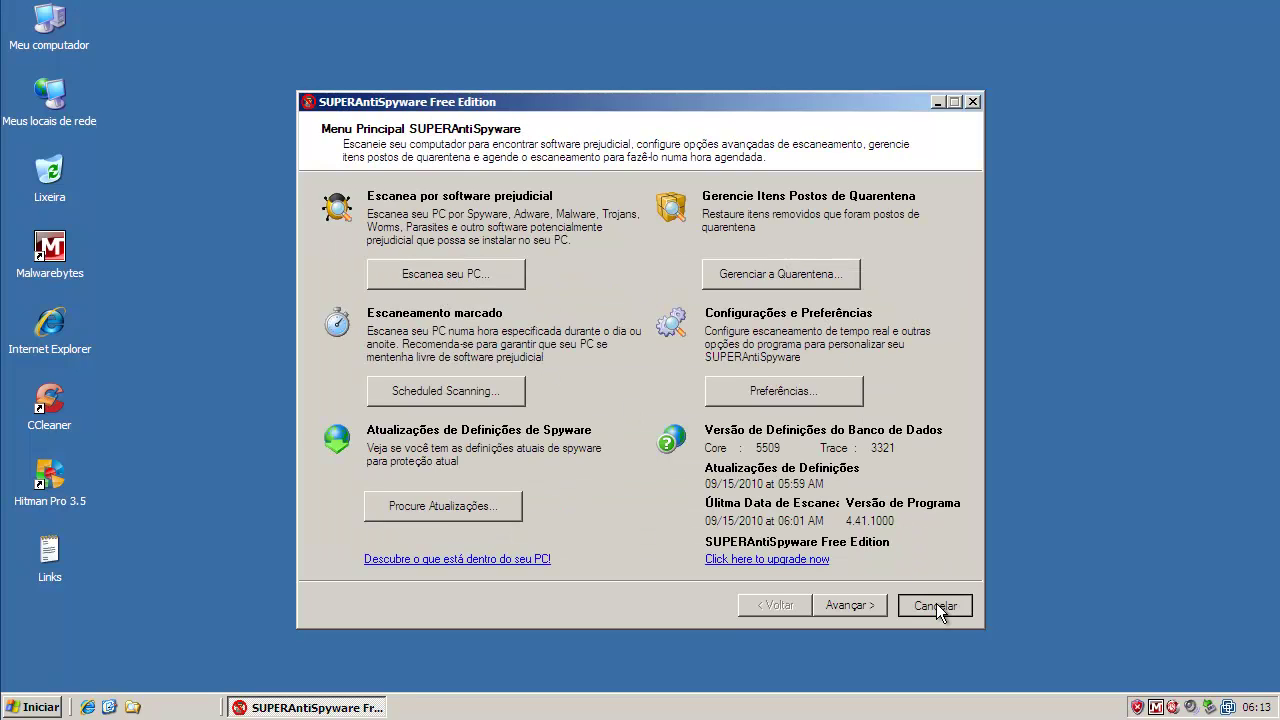
{"action": "double_click", "coordinate": [60, 474]}
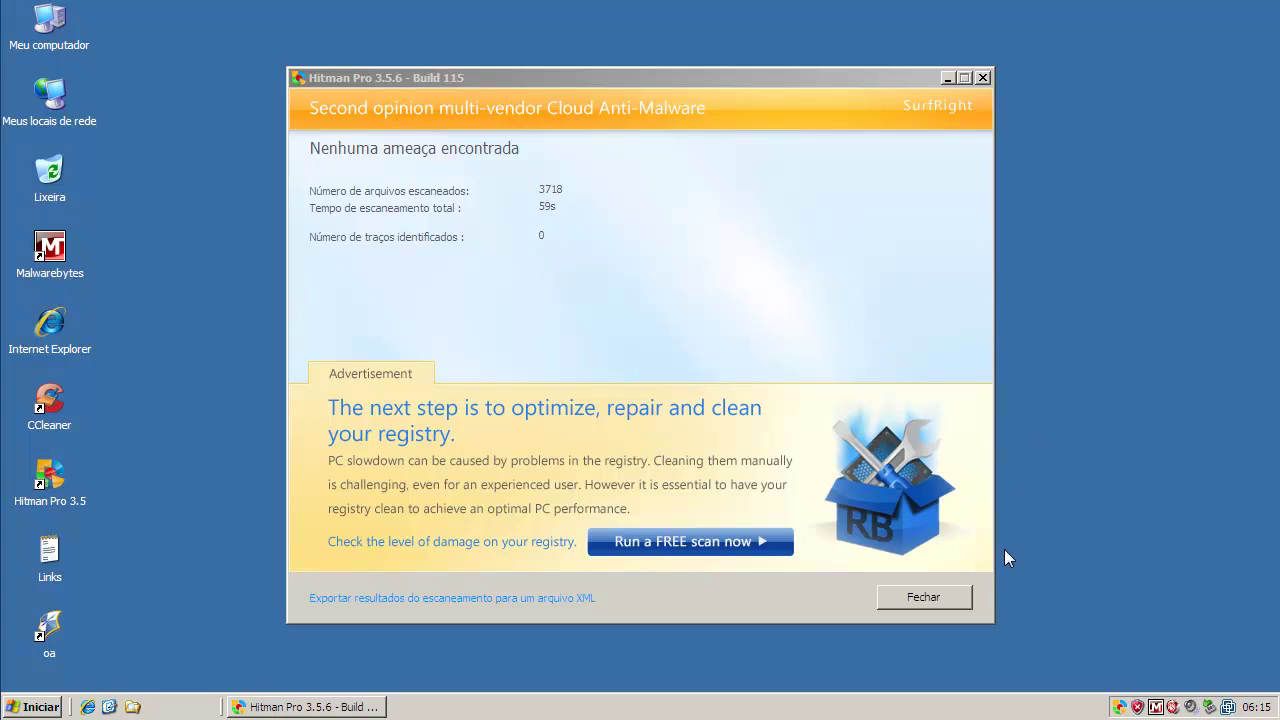
{"action": "left_click", "coordinate": [951, 598]}
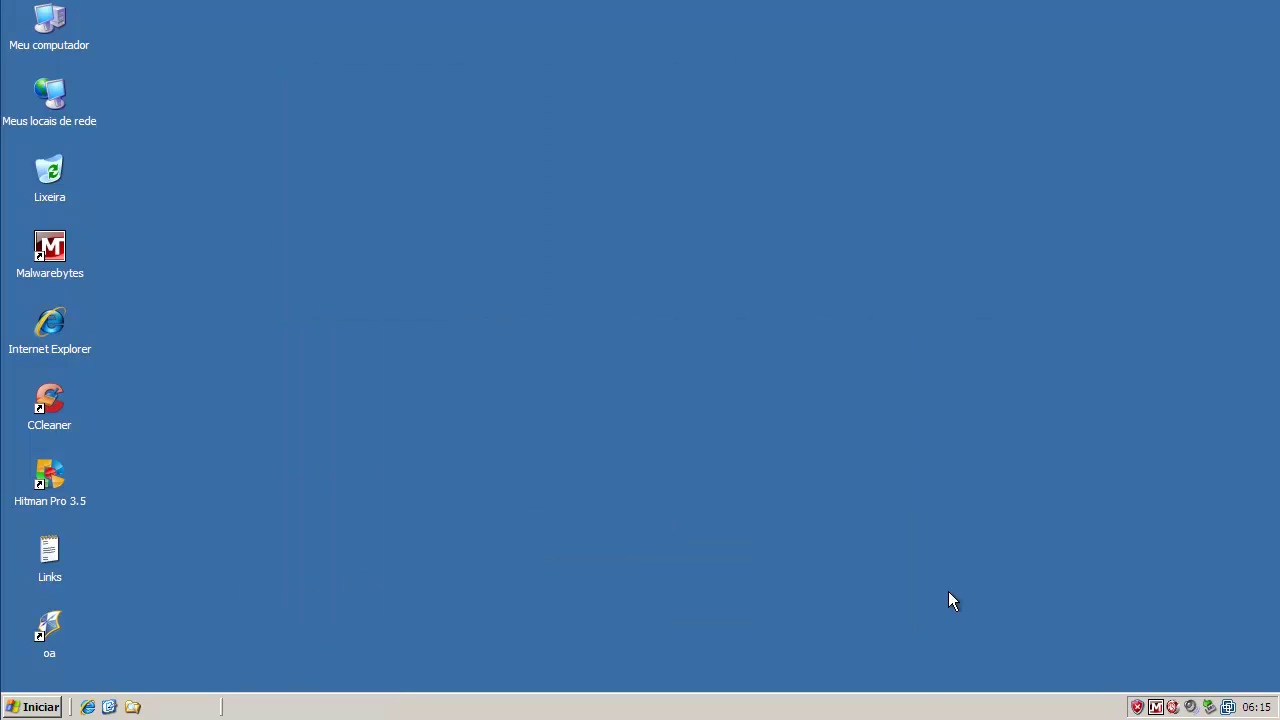
Run oa.exe, scan the system with the Online Armor malware scanner, and close the scanner.
{"action": "left_click", "coordinate": [48, 632]}
{"action": "double_click", "coordinate": [48, 632]}
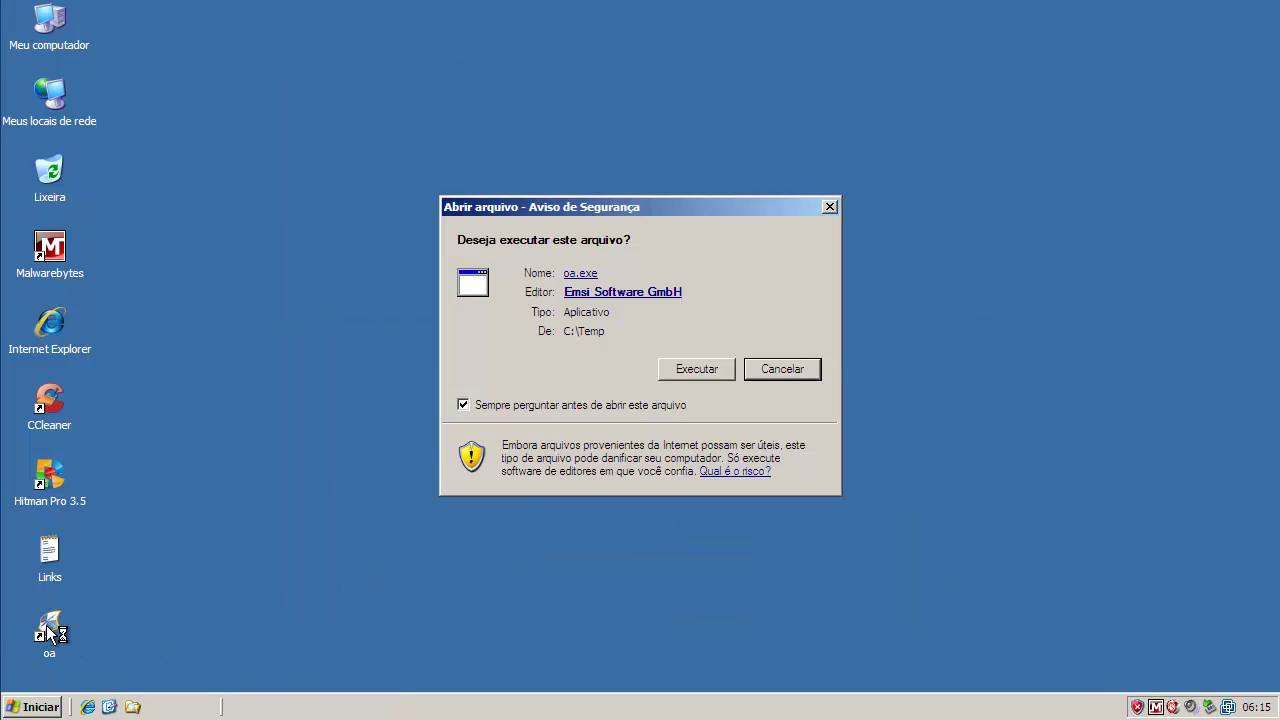
{"action": "left_click", "coordinate": [674, 372]}
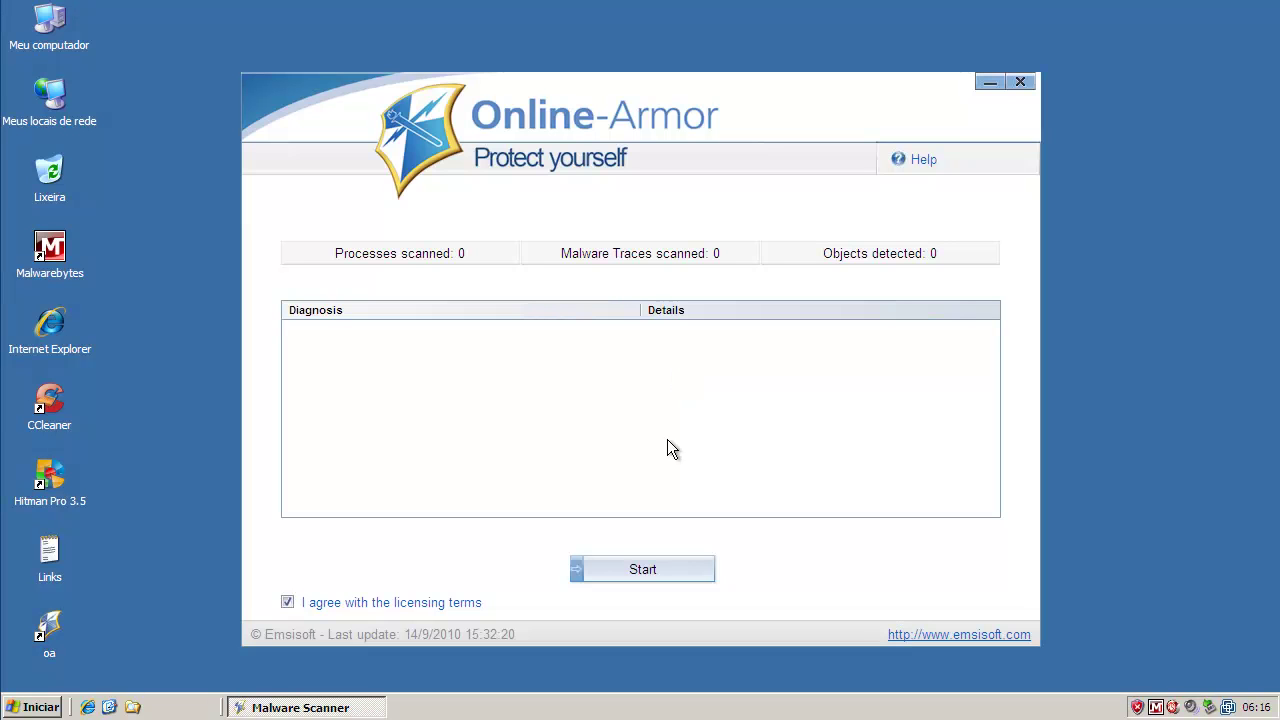
{"action": "left_click", "coordinate": [642, 570]}
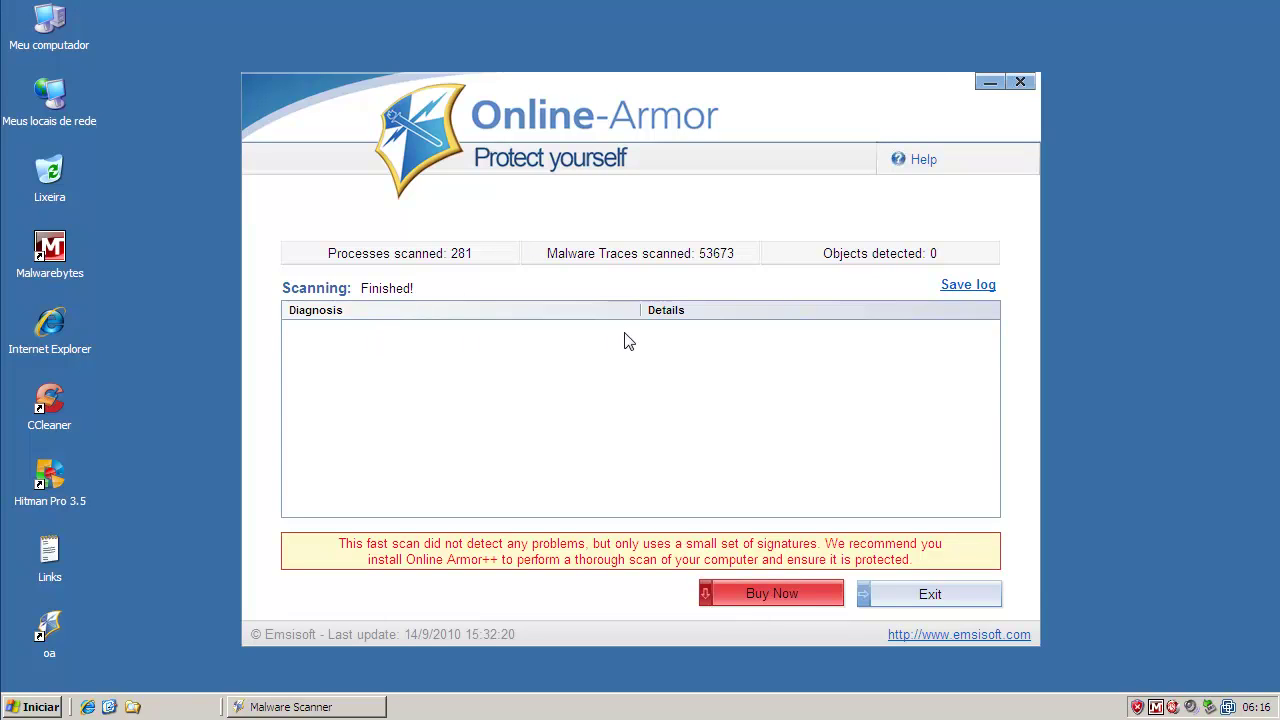
{"action": "left_click", "coordinate": [1021, 84]}
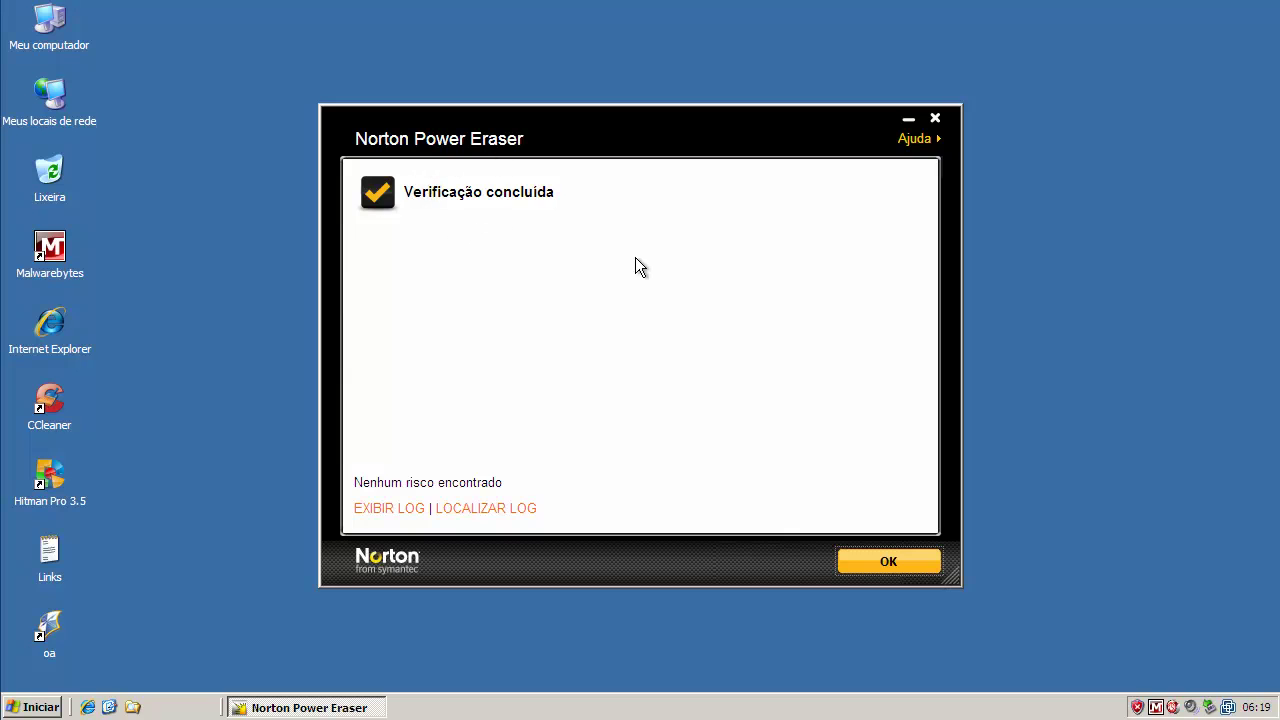
Close the finished Norton Power Eraser scan and open Malwarebytes' Anti-Malware.
{"action": "left_click", "coordinate": [935, 118]}
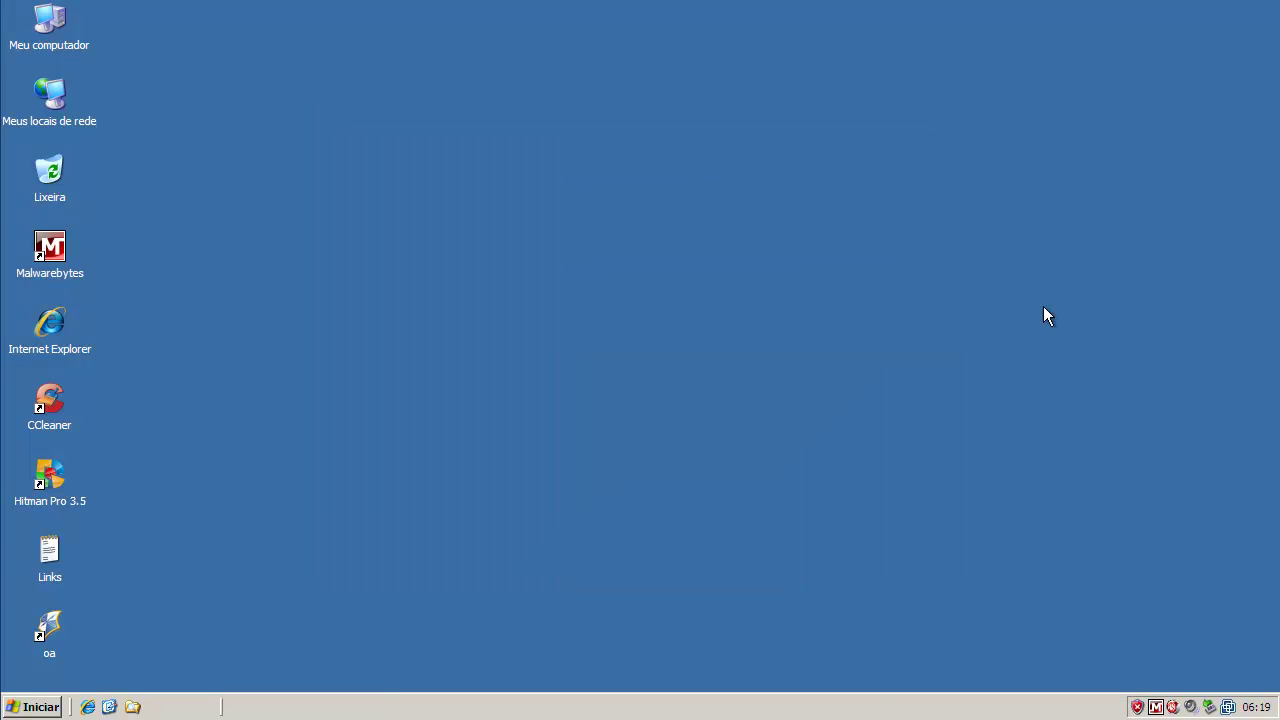
{"action": "double_click", "coordinate": [1157, 707]}
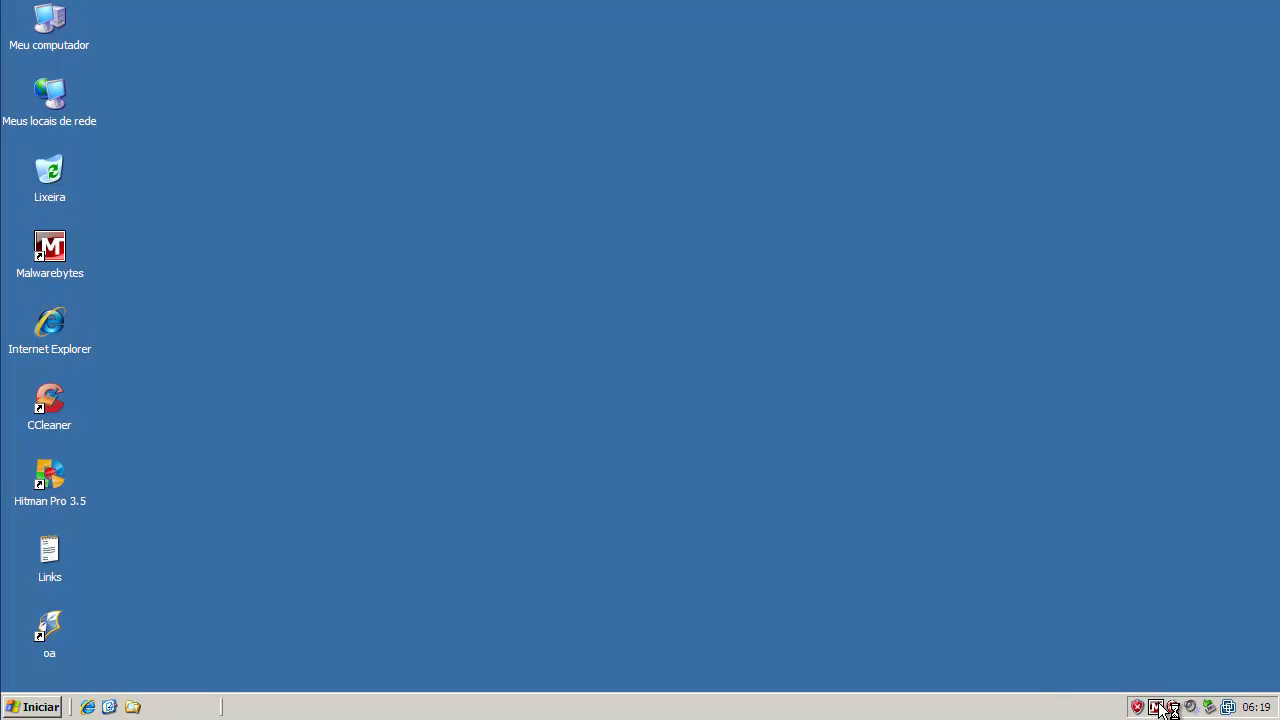